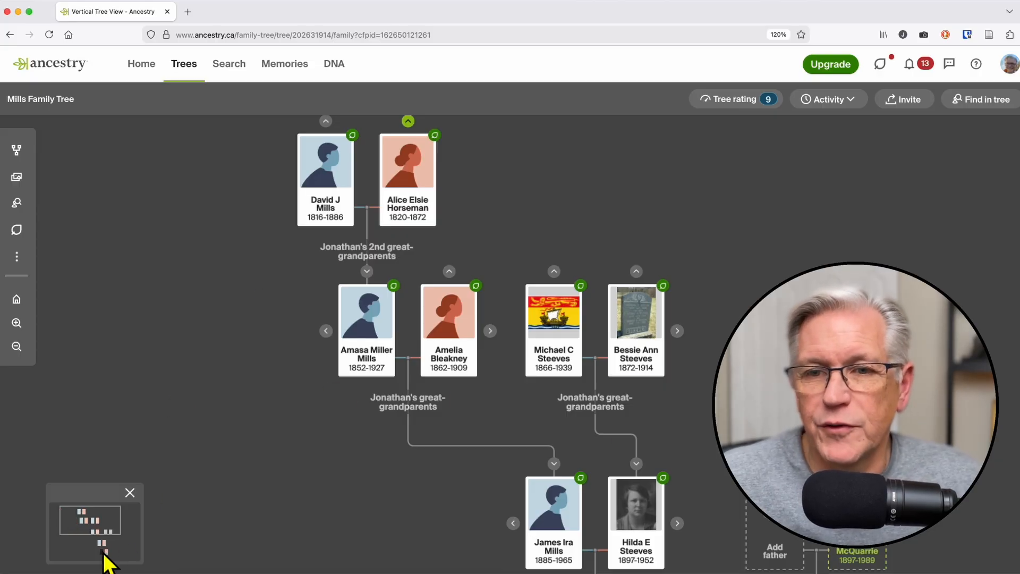
pyautogui.moveTo(302, 453); pyautogui.dragTo(297, 445)
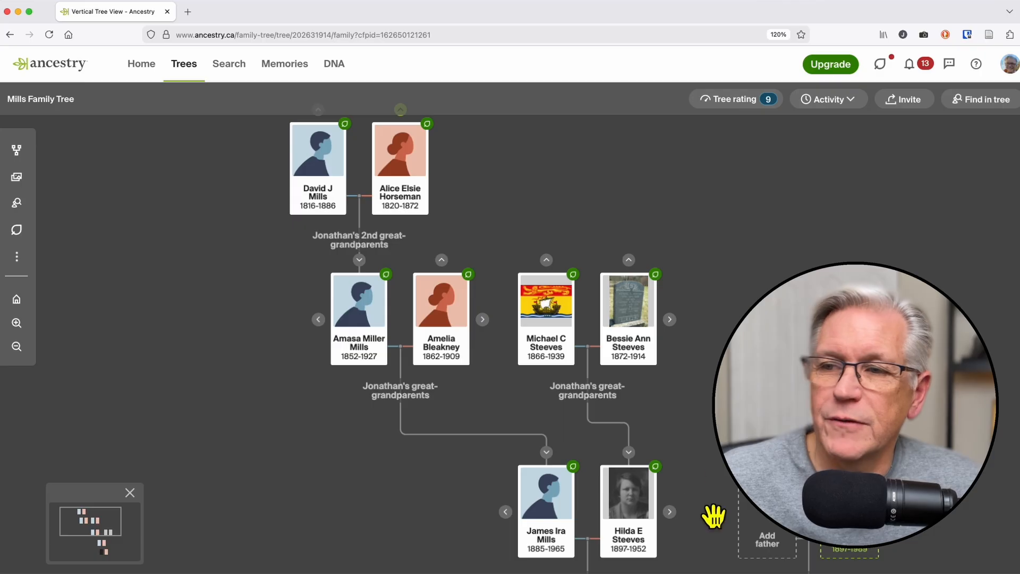
pyautogui.moveTo(713, 515); pyautogui.dragTo(648, 497)
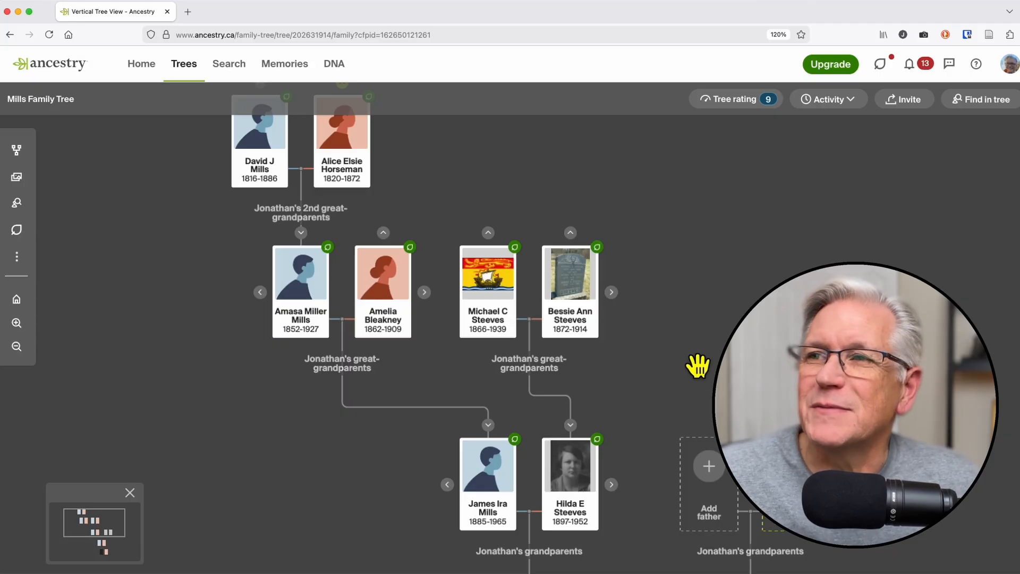
pyautogui.moveTo(698, 365); pyautogui.dragTo(707, 368)
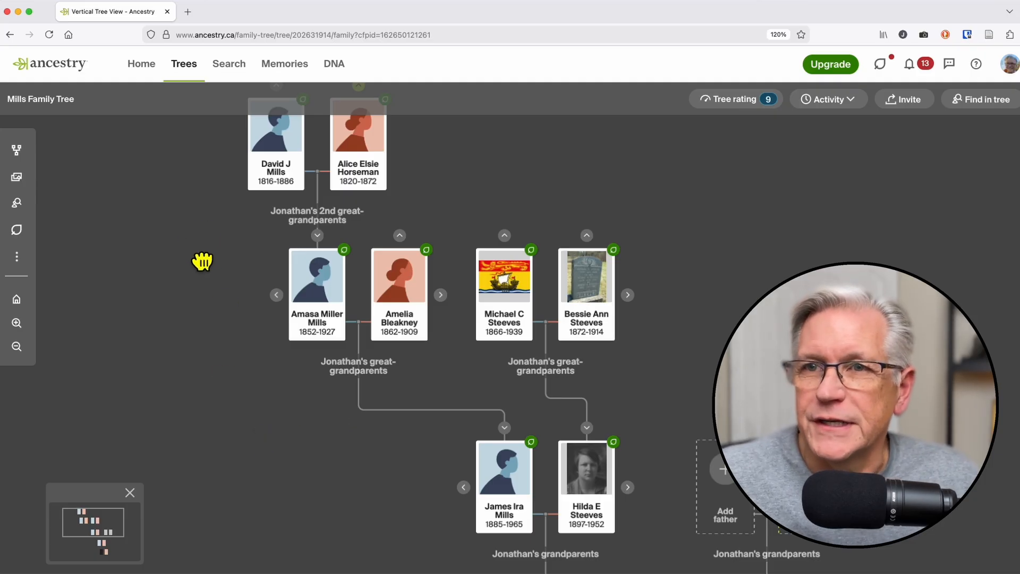
pyautogui.moveTo(202, 260); pyautogui.dragTo(190, 292)
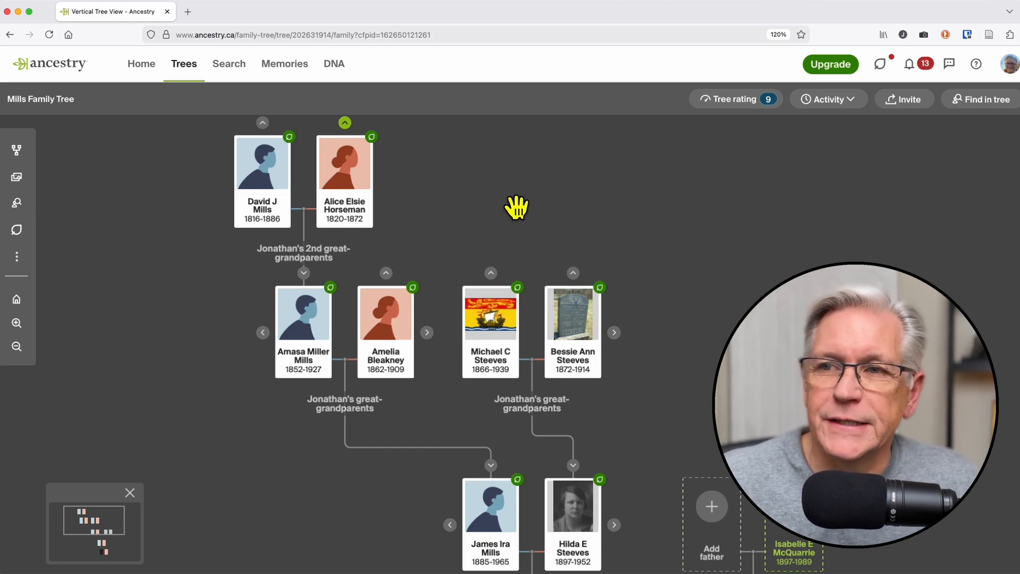
pyautogui.click(490, 273)
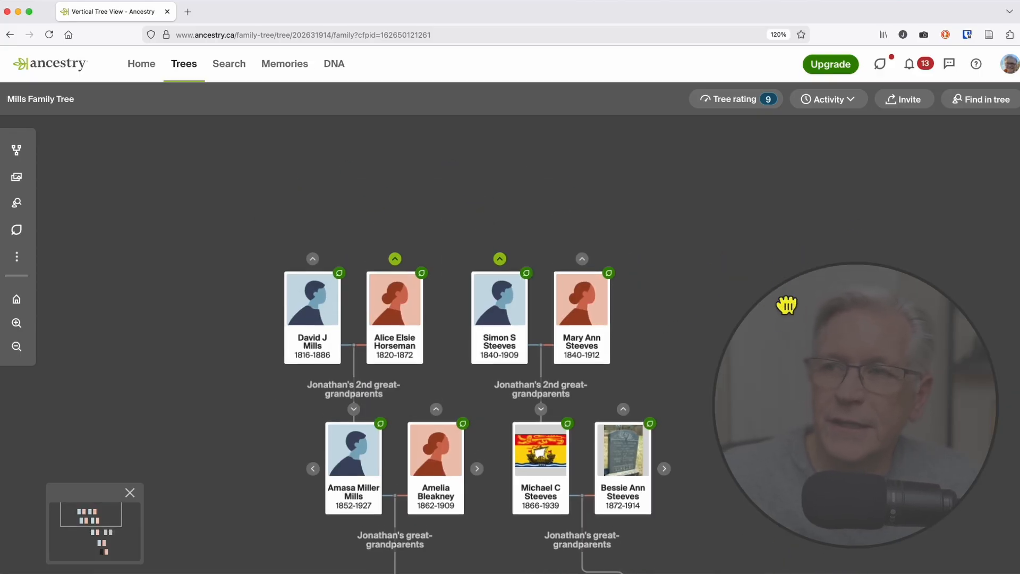
pyautogui.moveTo(790, 302); pyautogui.dragTo(776, 228)
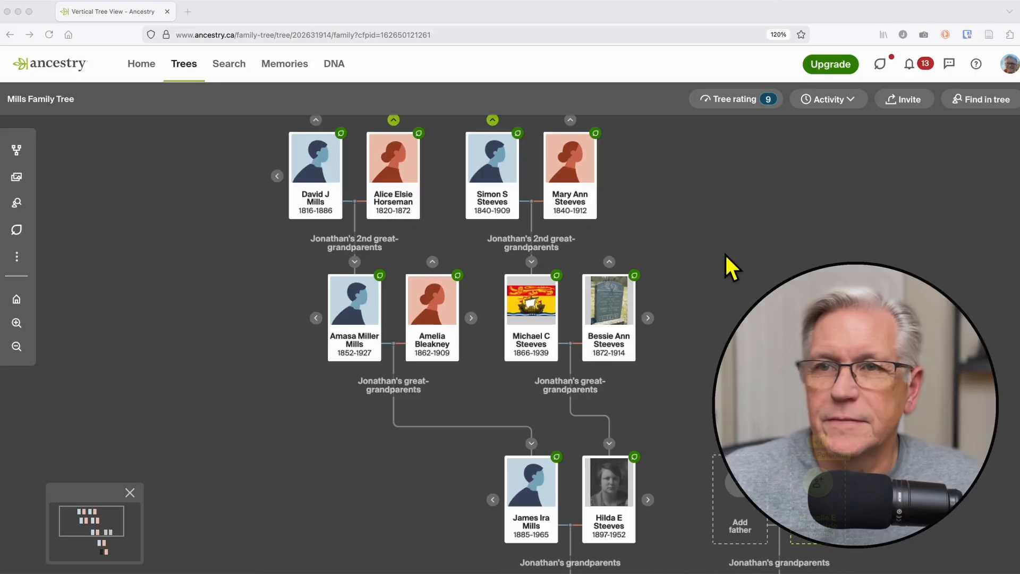
pyautogui.moveTo(729, 210); pyautogui.dragTo(779, 316)
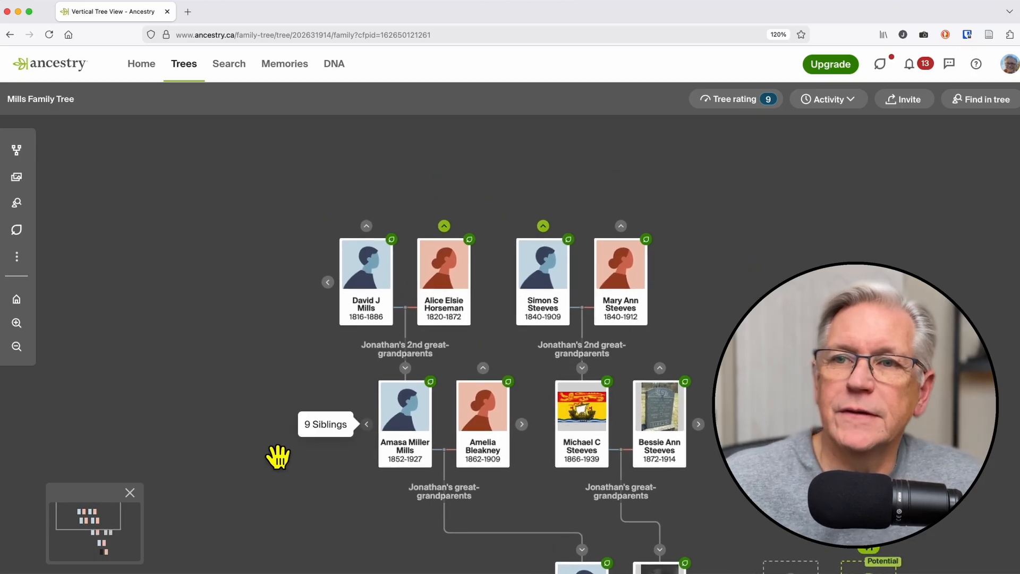
pyautogui.moveTo(443, 199); pyautogui.dragTo(558, 244)
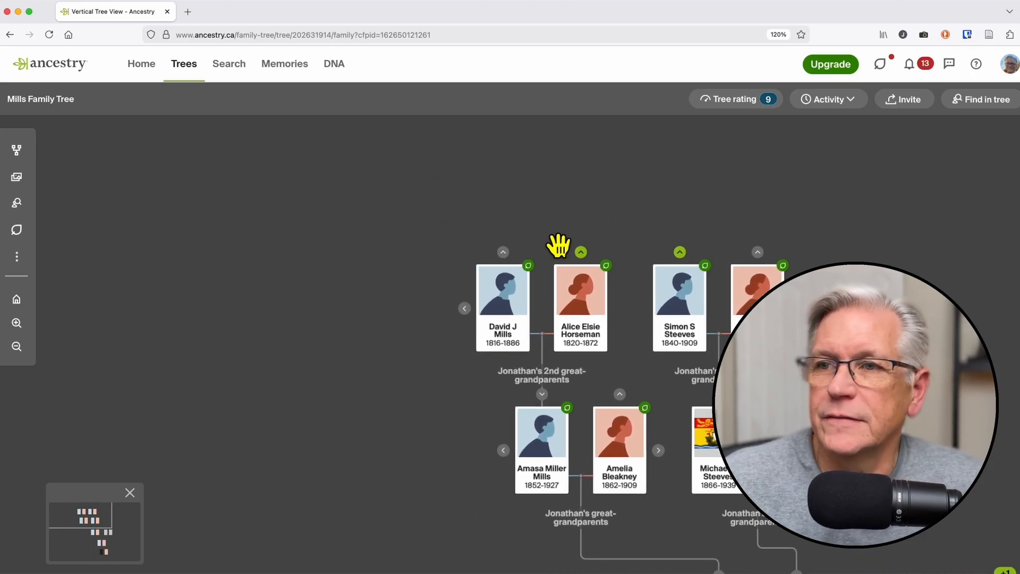
pyautogui.click(503, 251)
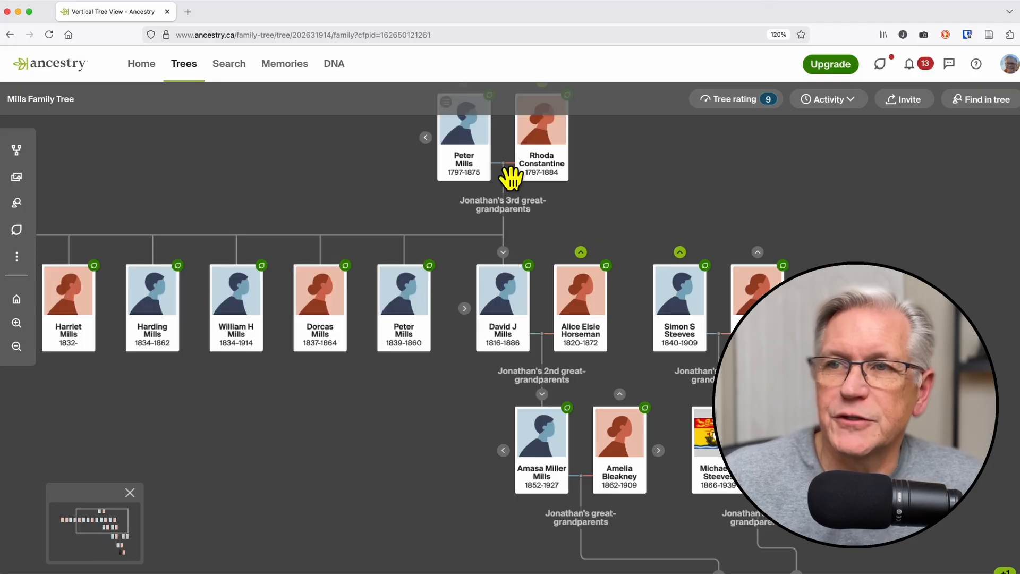
pyautogui.moveTo(620, 189); pyautogui.dragTo(656, 215)
pyautogui.moveTo(480, 467); pyautogui.dragTo(576, 439)
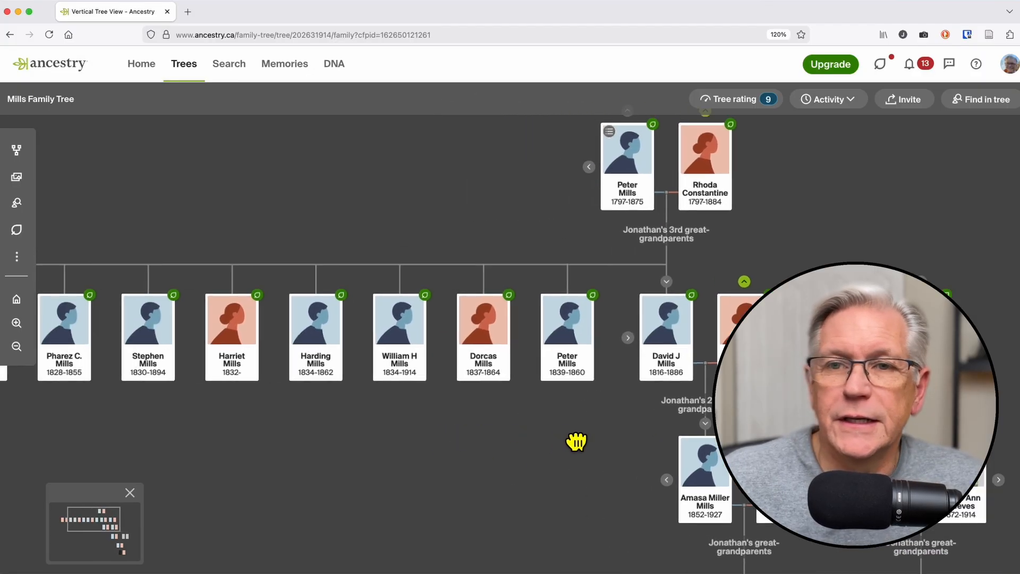
pyautogui.moveTo(219, 440)
pyautogui.mouseDown()
pyautogui.moveTo(394, 437)
pyautogui.moveTo(90, 424)
pyautogui.mouseUp()
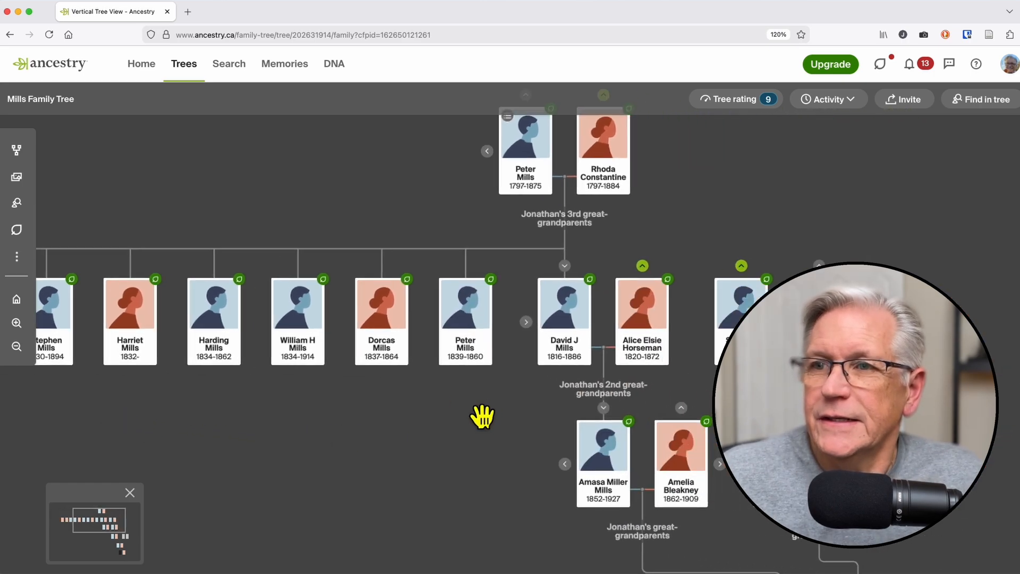
pyautogui.click(526, 322)
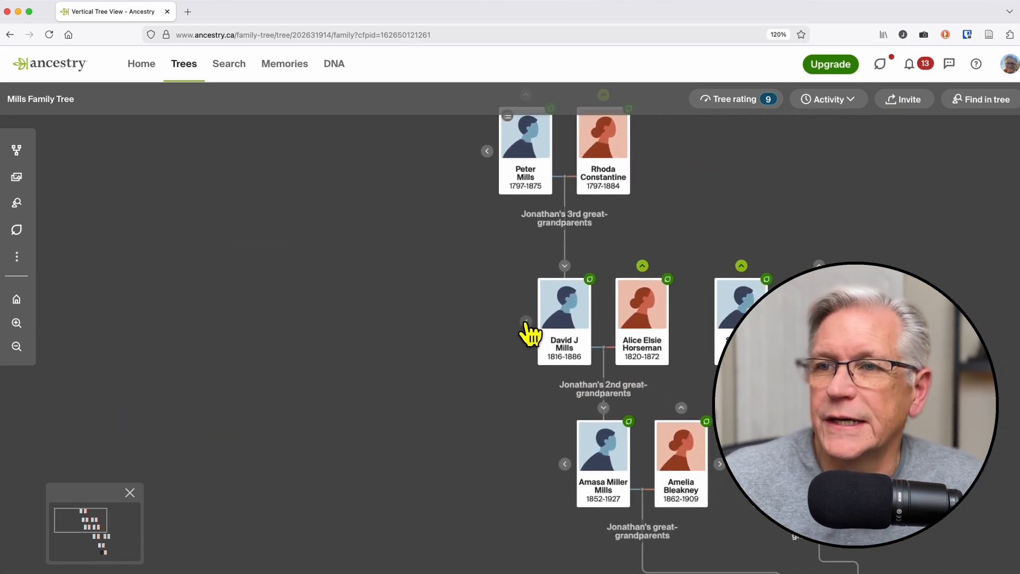
pyautogui.moveTo(496, 355); pyautogui.dragTo(298, 371)
pyautogui.moveTo(258, 258); pyautogui.dragTo(355, 376)
pyautogui.moveTo(523, 340); pyautogui.dragTo(575, 335)
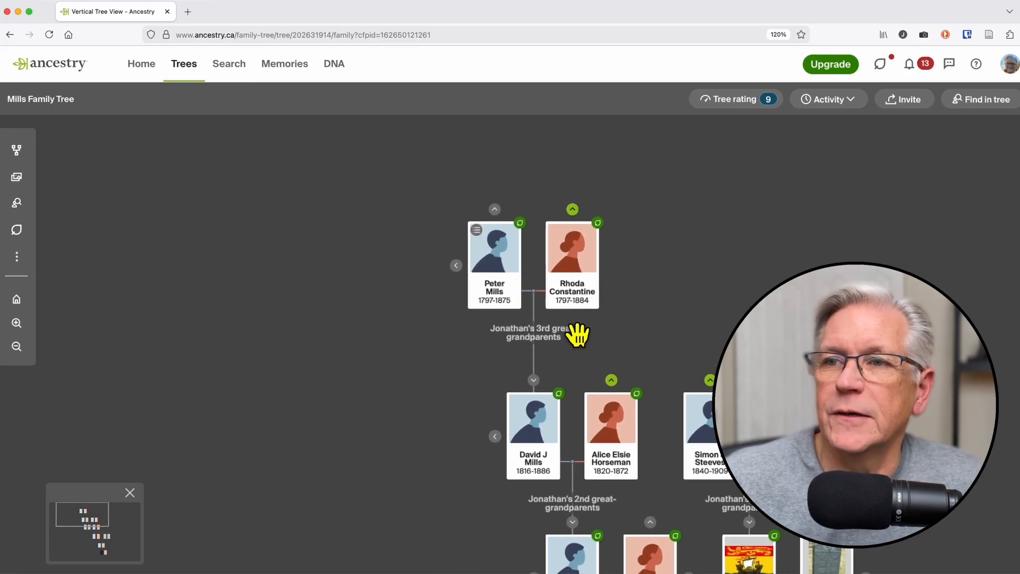
# Show Peter Mills's siblings, including John and Jerusha Mills, beneath Reuben Mills UEL and Deborah Lewis.
pyautogui.click(457, 266)
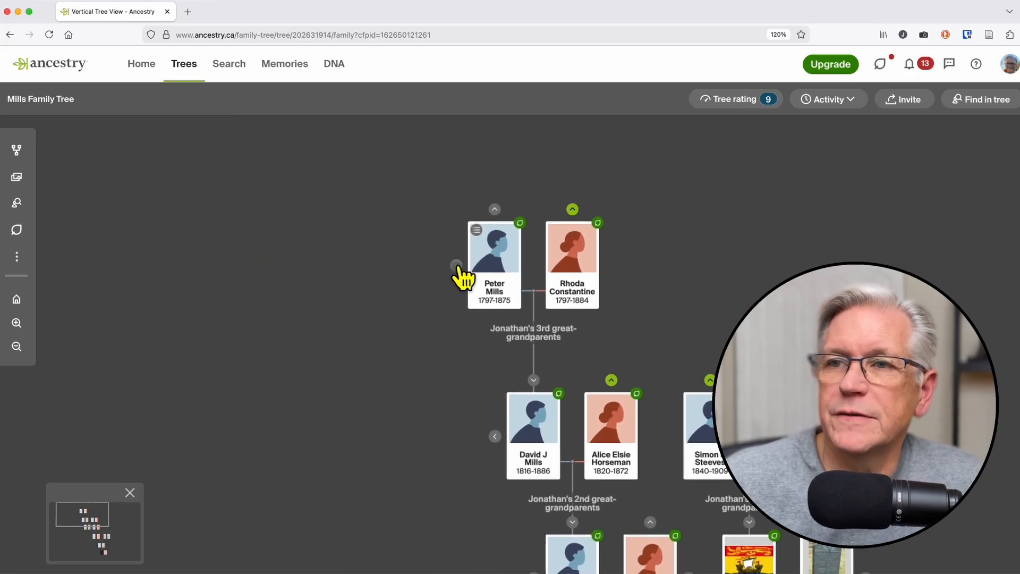
pyautogui.moveTo(420, 350); pyautogui.dragTo(549, 394)
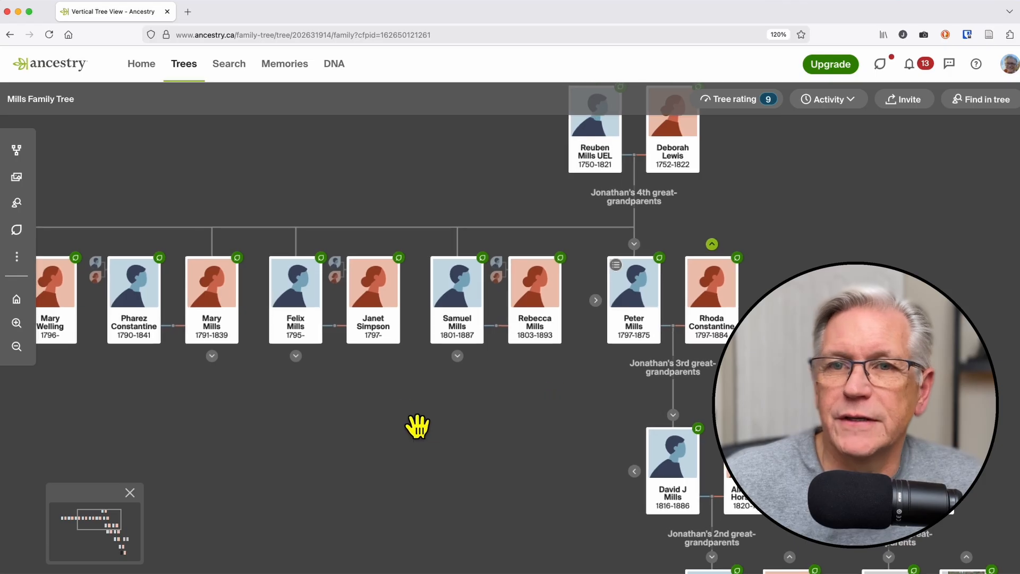
pyautogui.moveTo(417, 426); pyautogui.dragTo(566, 430)
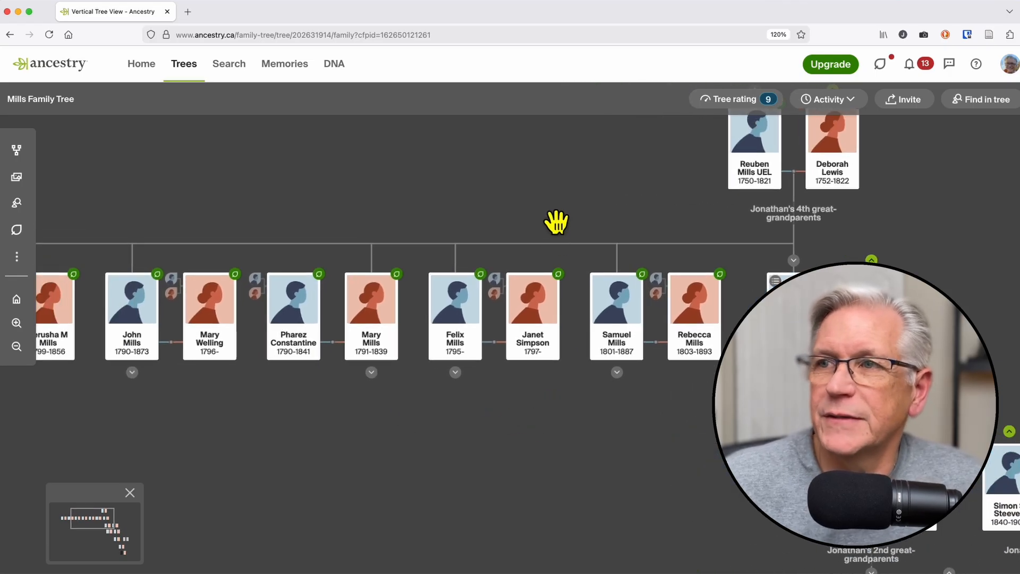
pyautogui.moveTo(553, 221); pyautogui.dragTo(531, 262)
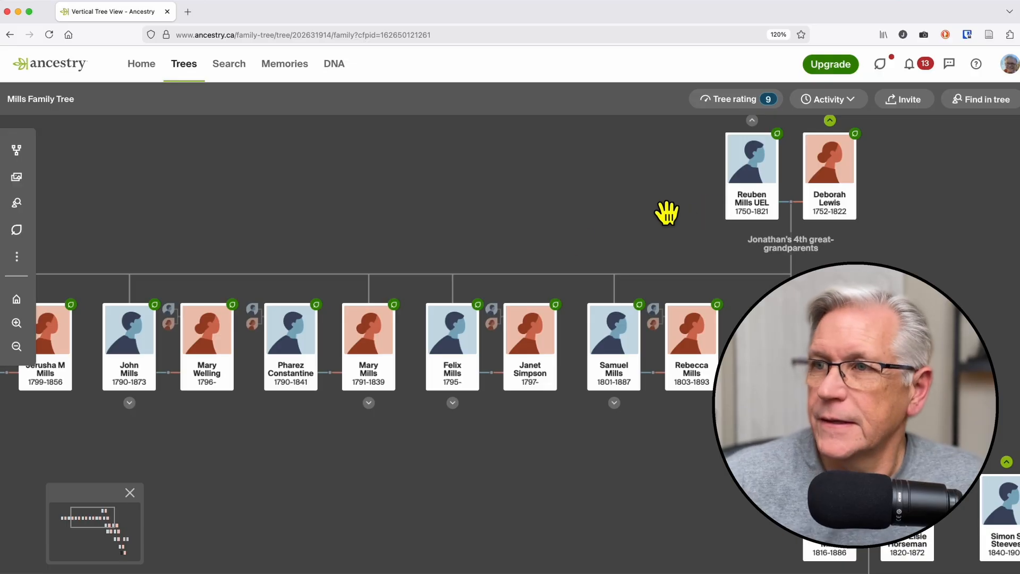
pyautogui.moveTo(546, 471); pyautogui.dragTo(425, 353)
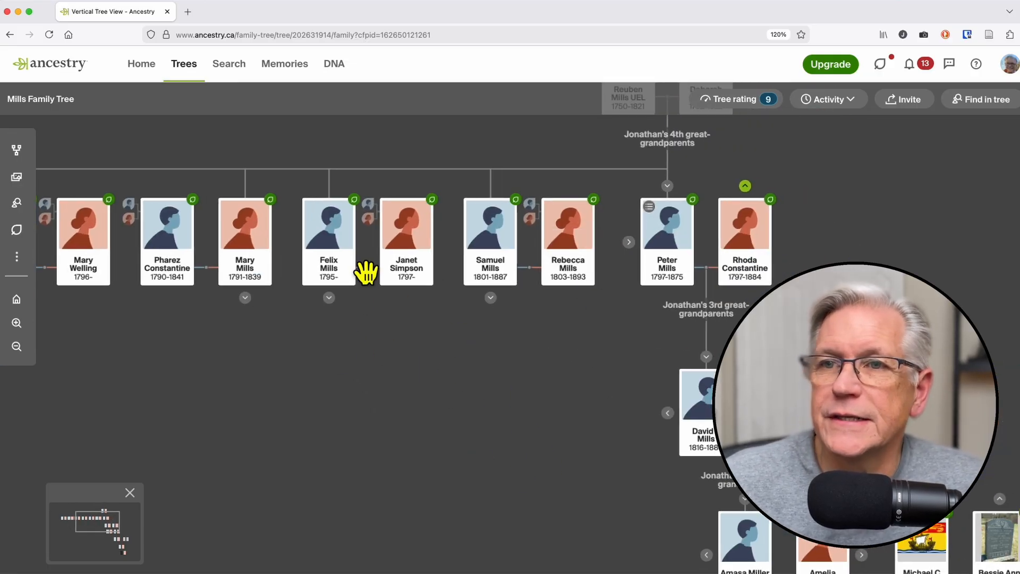
pyautogui.click(329, 299)
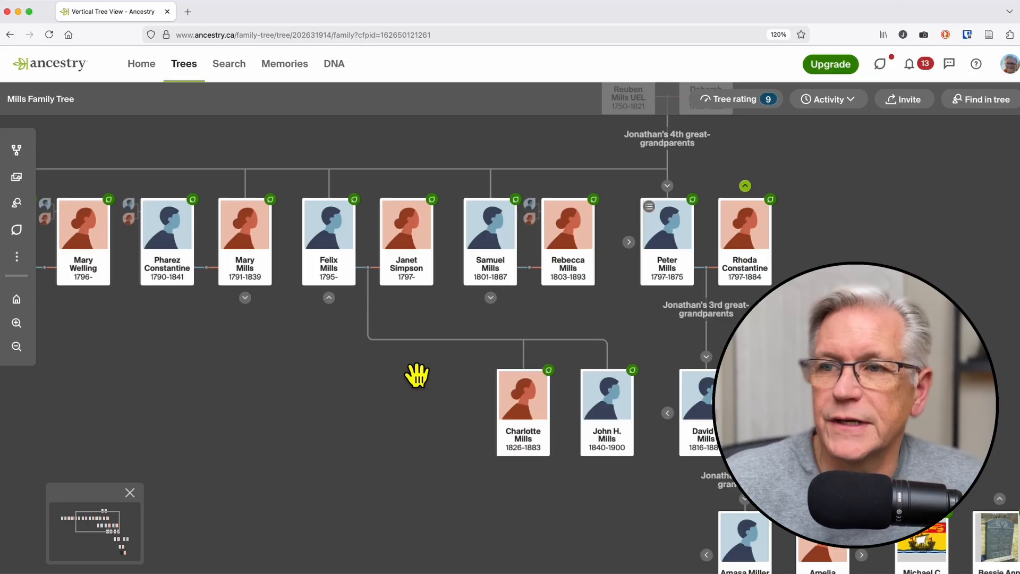
pyautogui.click(328, 298)
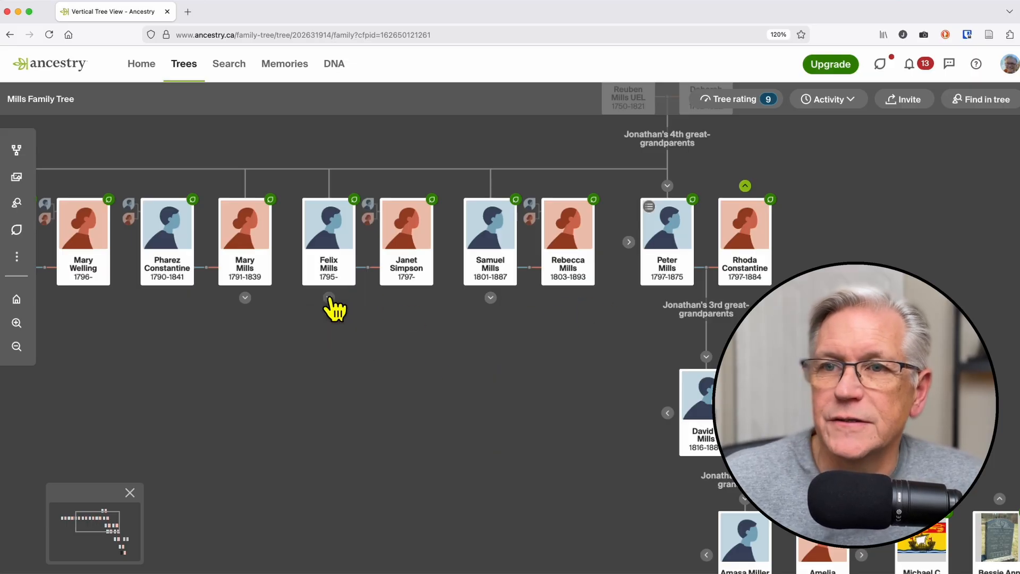
pyautogui.click(245, 298)
pyautogui.moveTo(292, 289); pyautogui.dragTo(439, 320)
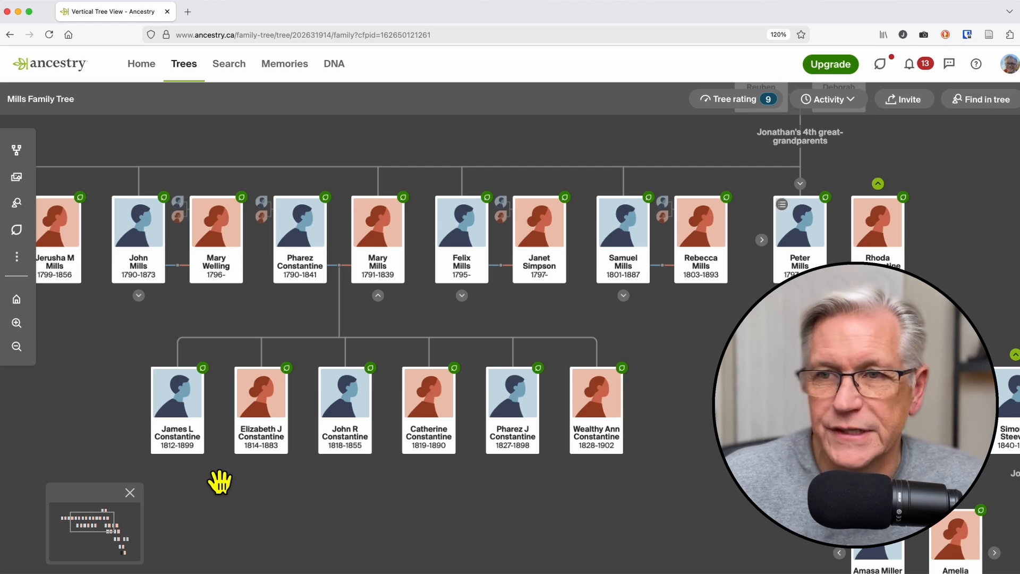
pyautogui.click(378, 295)
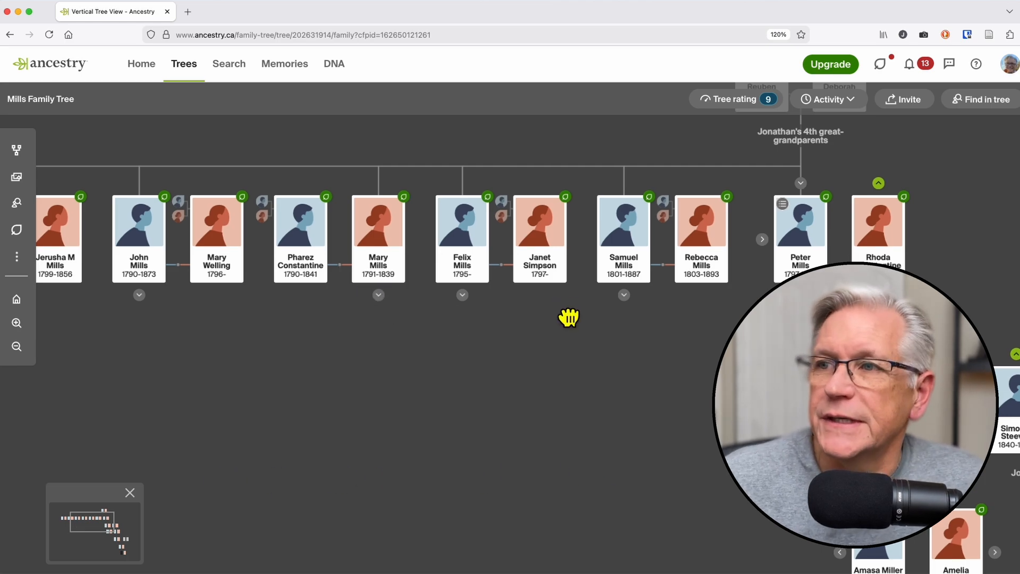
pyautogui.moveTo(569, 316); pyautogui.dragTo(466, 405)
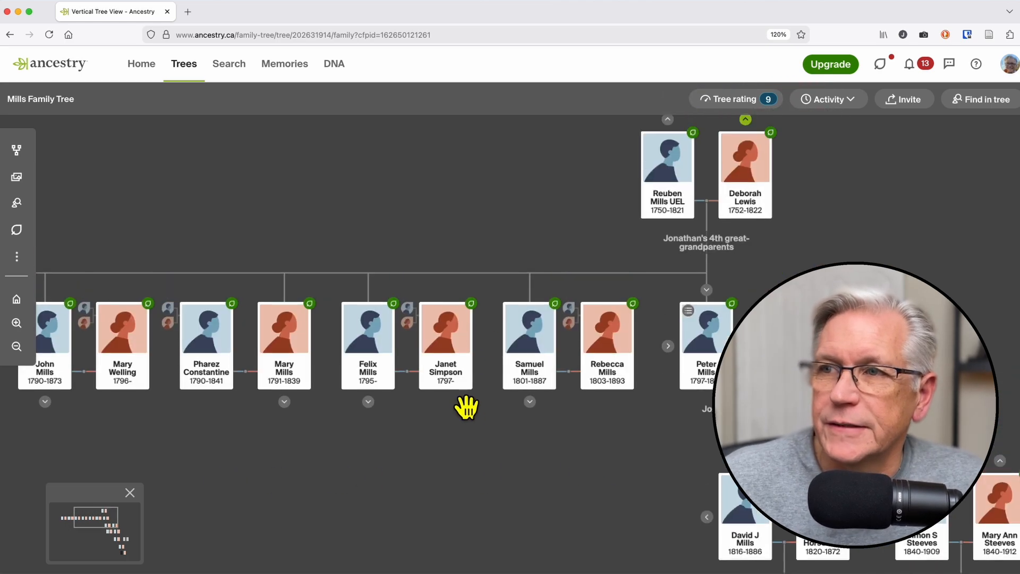
pyautogui.click(668, 346)
pyautogui.moveTo(562, 312); pyautogui.dragTo(271, 220)
pyautogui.scroll(5, 637, 255)
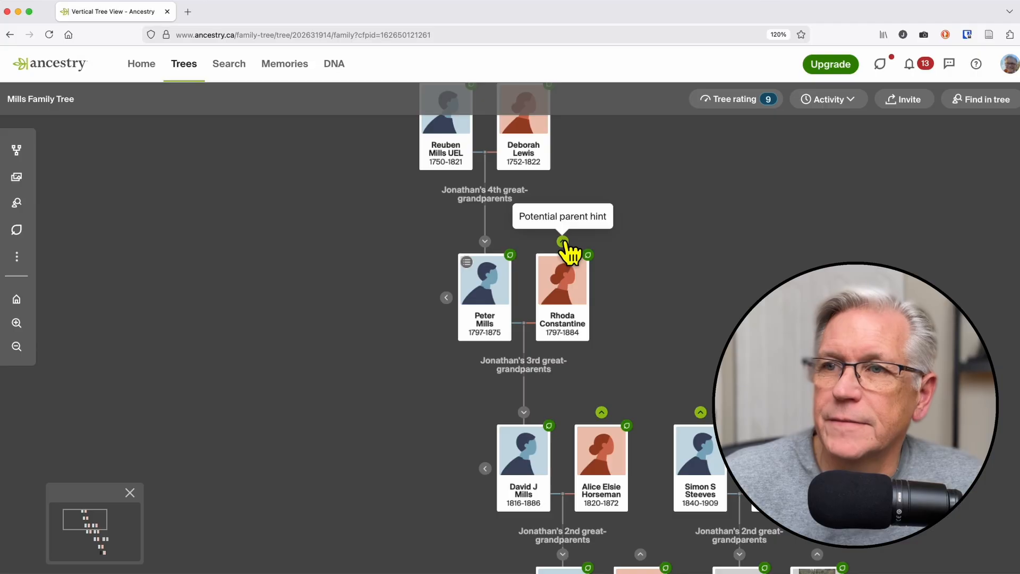
pyautogui.click(563, 241)
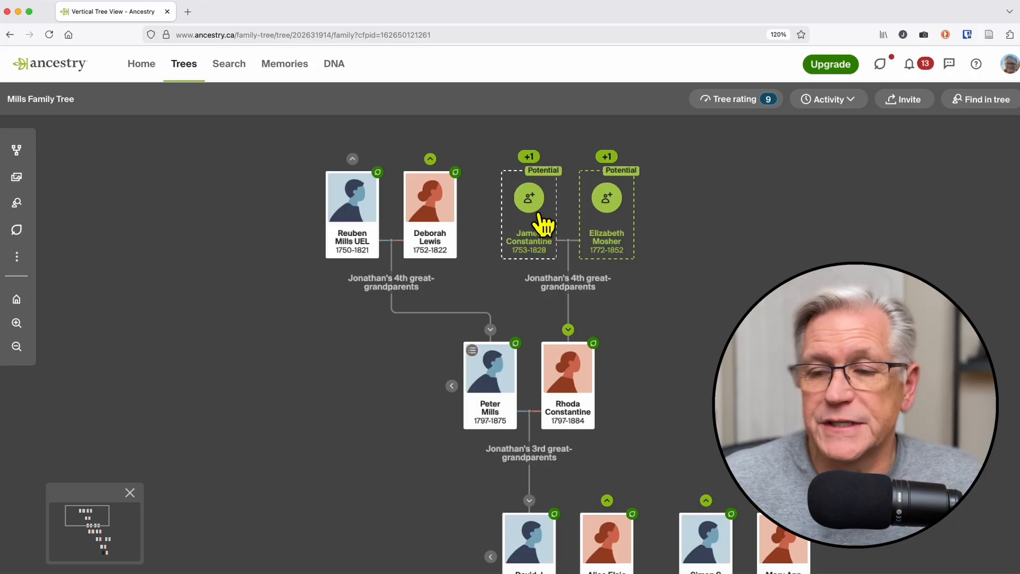
pyautogui.click(531, 231)
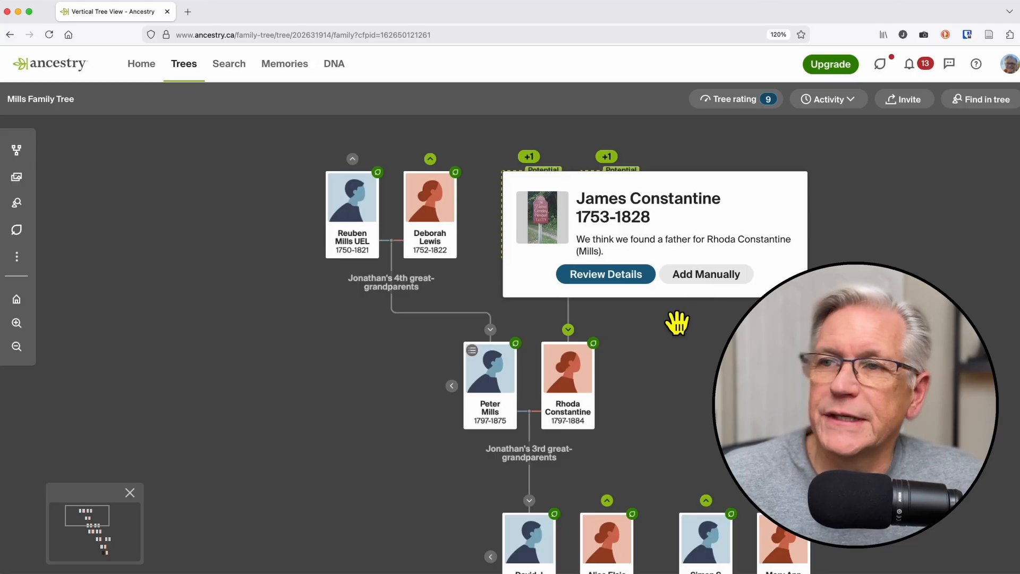
pyautogui.click(718, 338)
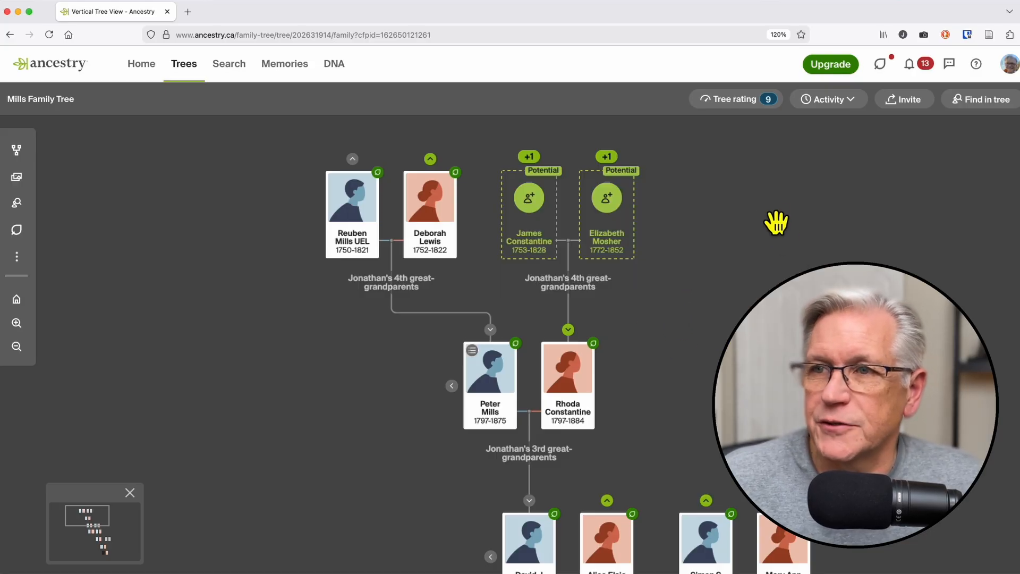
pyautogui.click(568, 331)
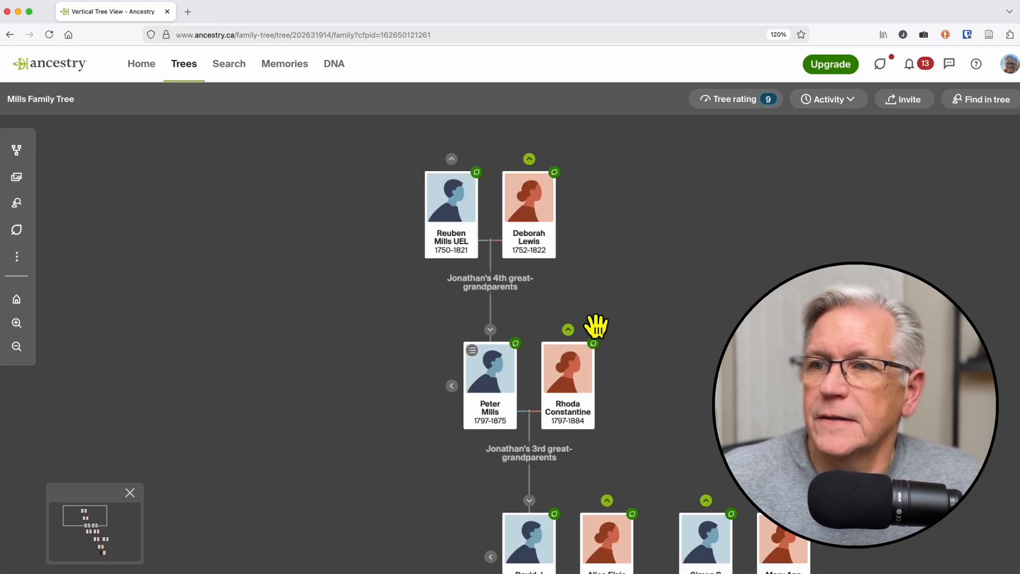
pyautogui.scroll(-5, 731, 271)
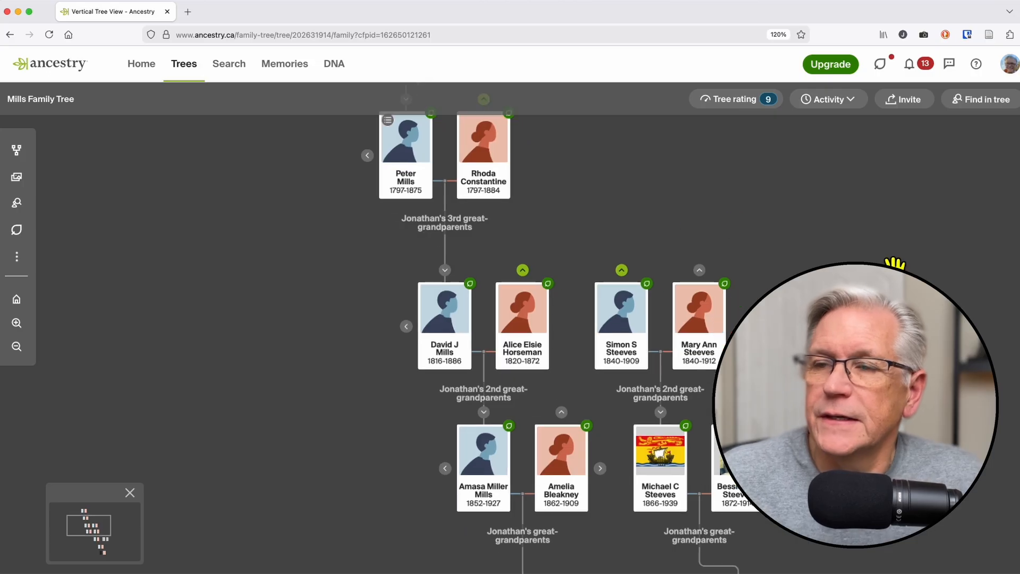
pyautogui.click(548, 283)
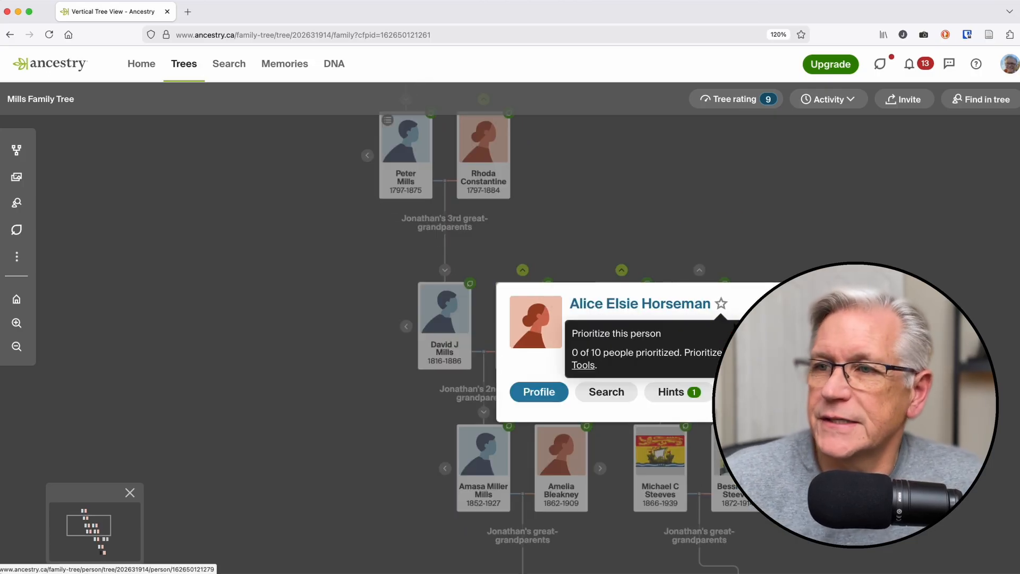
pyautogui.click(677, 401)
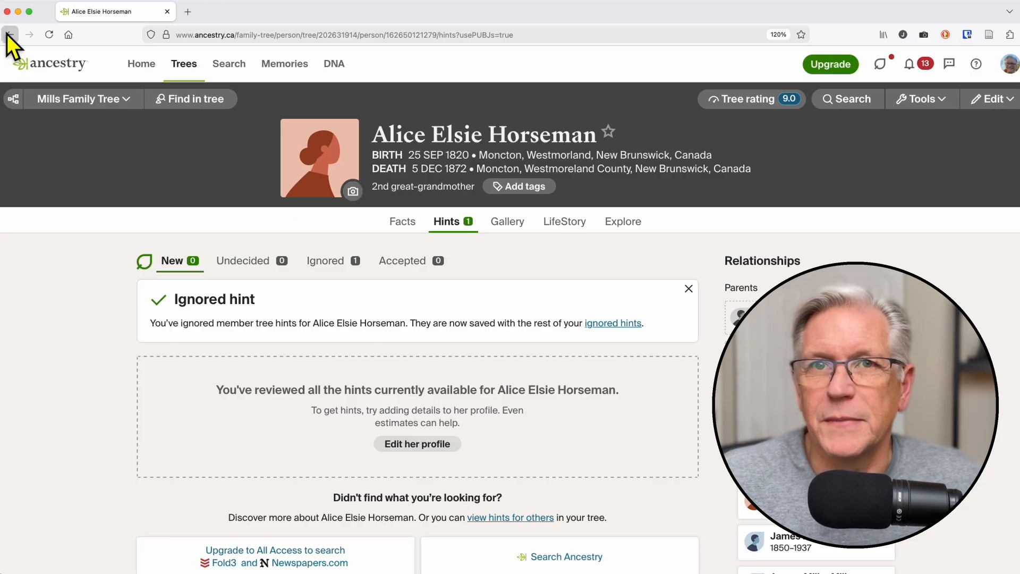
pyautogui.click(21, 99)
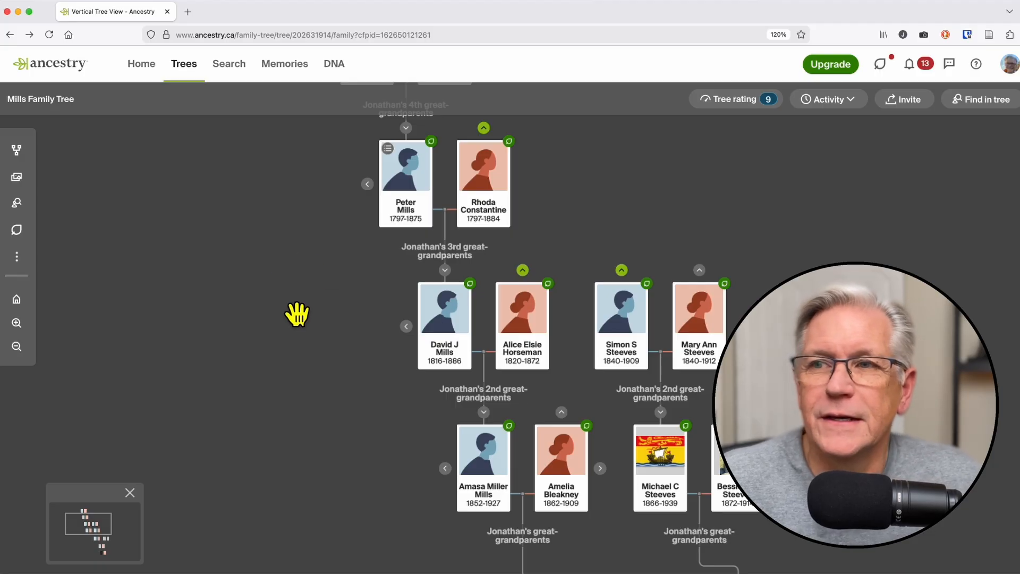
pyautogui.moveTo(330, 342); pyautogui.dragTo(248, 305)
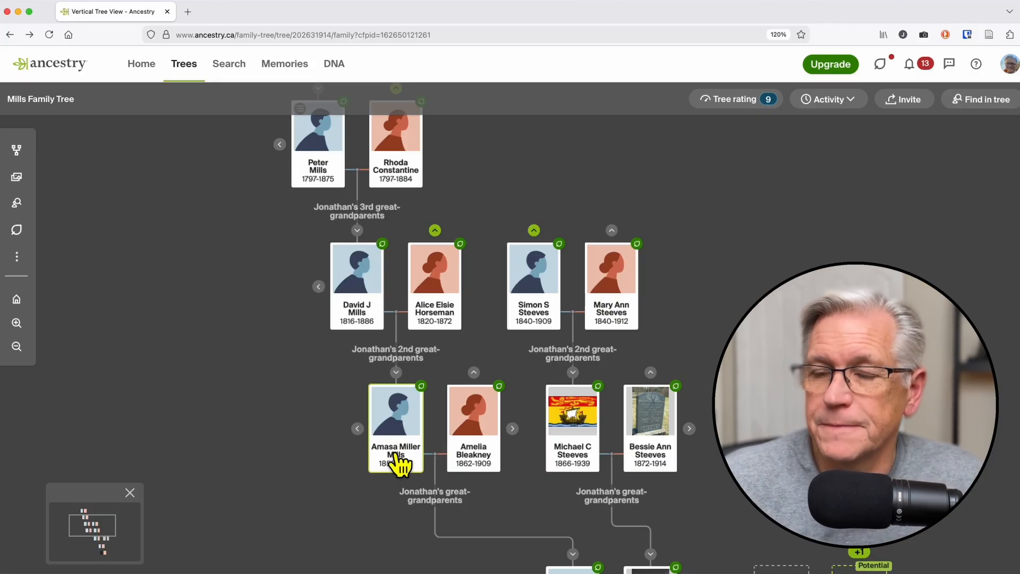
pyautogui.moveTo(277, 384); pyautogui.dragTo(304, 393)
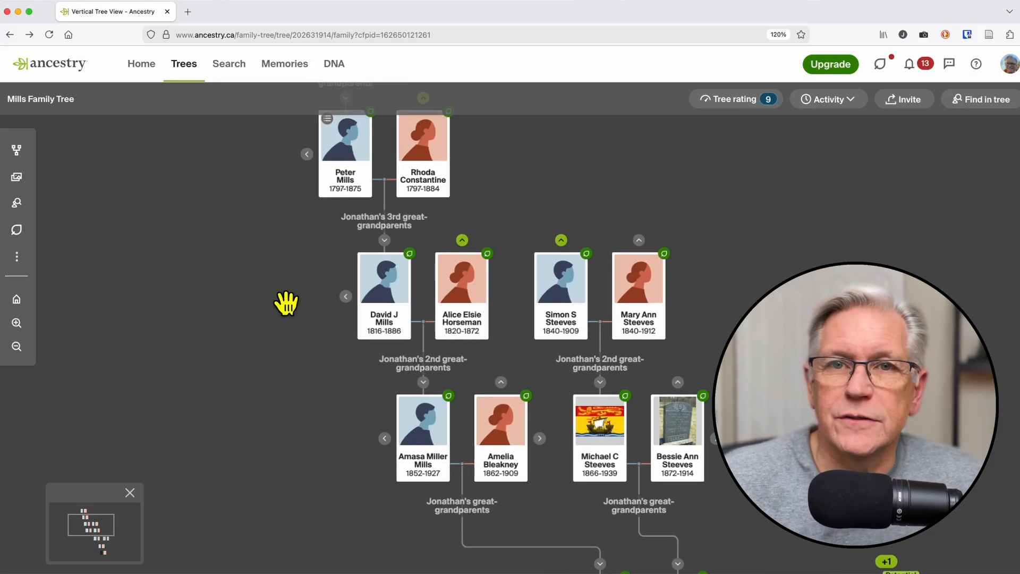
pyautogui.click(17, 203)
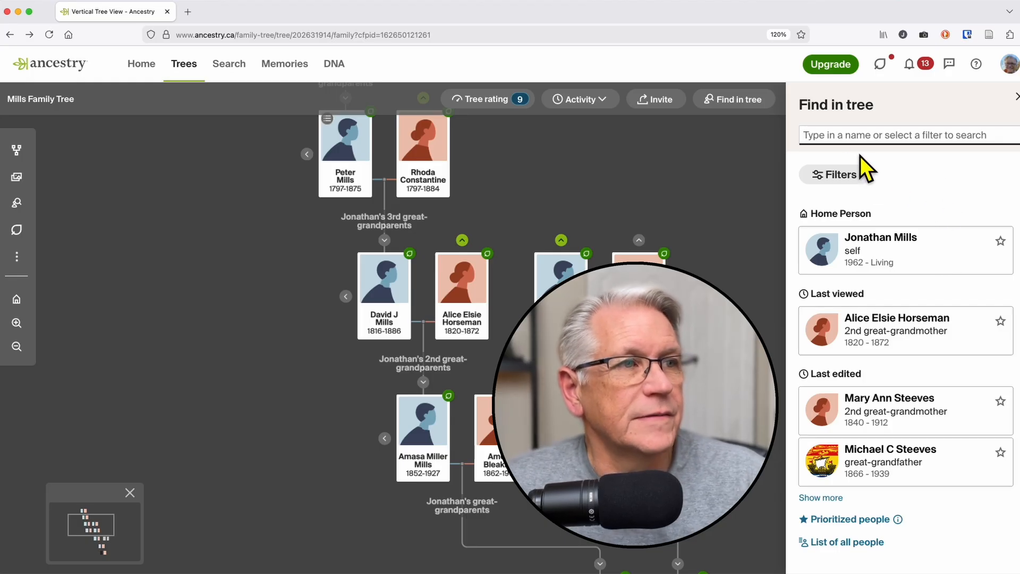
pyautogui.write('A')
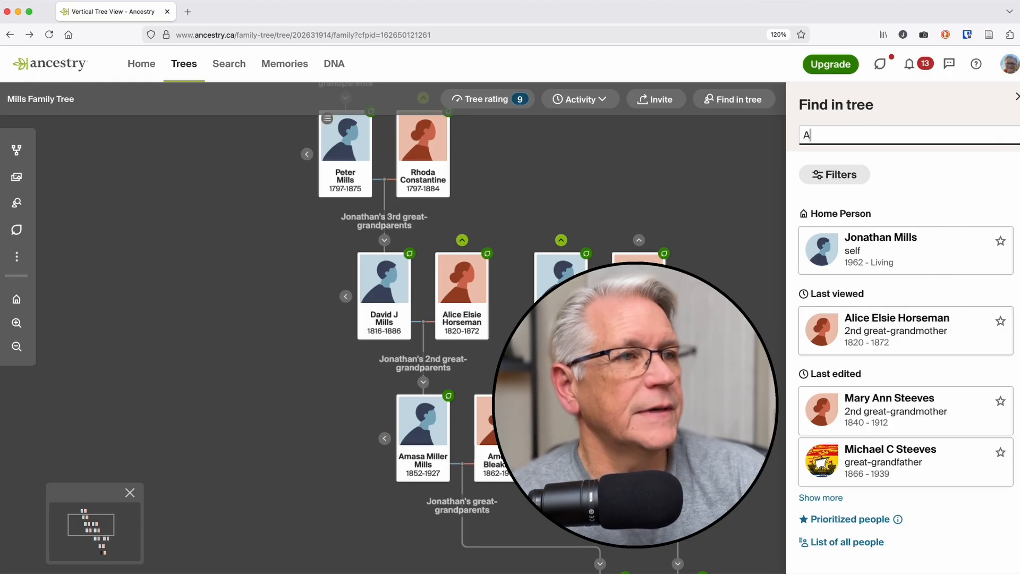
pyautogui.write('masa Mill')
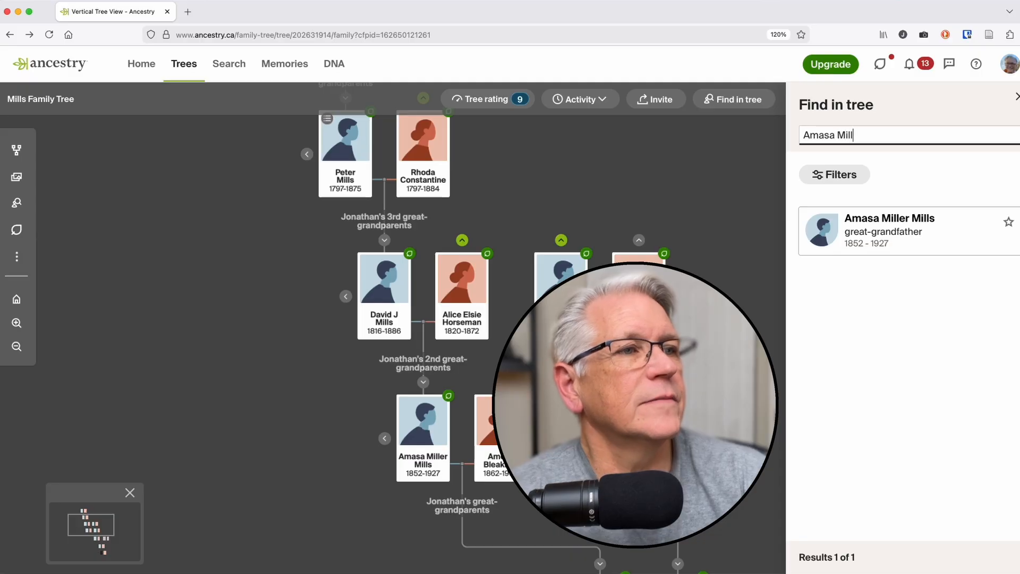
pyautogui.write('er')
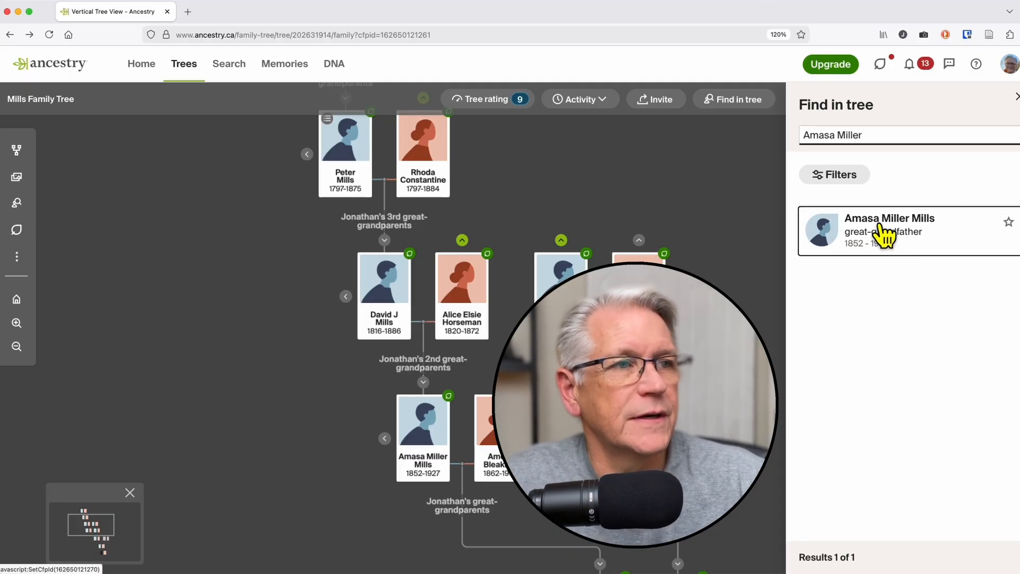
pyautogui.click(884, 236)
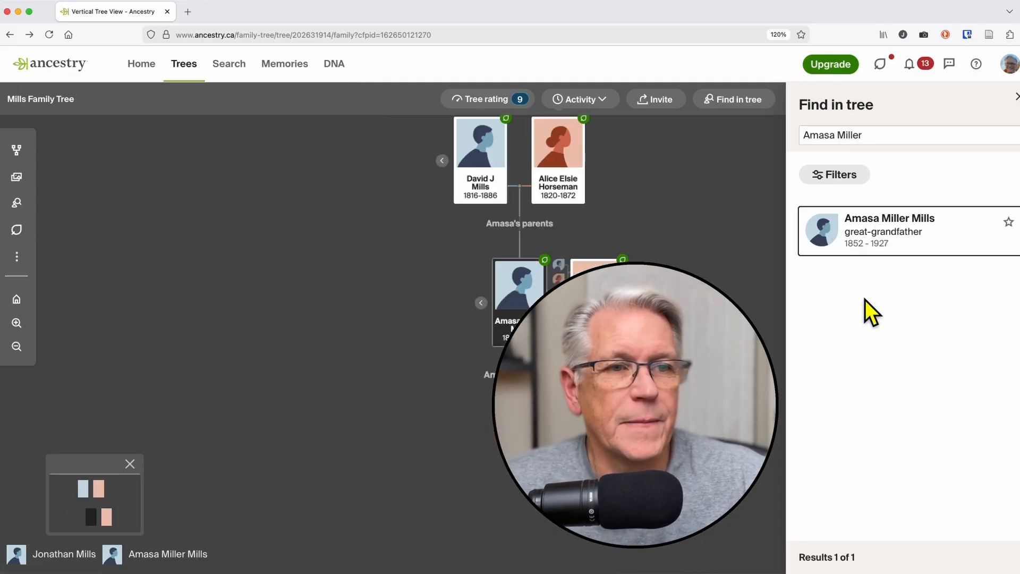
pyautogui.moveTo(458, 342); pyautogui.dragTo(380, 428)
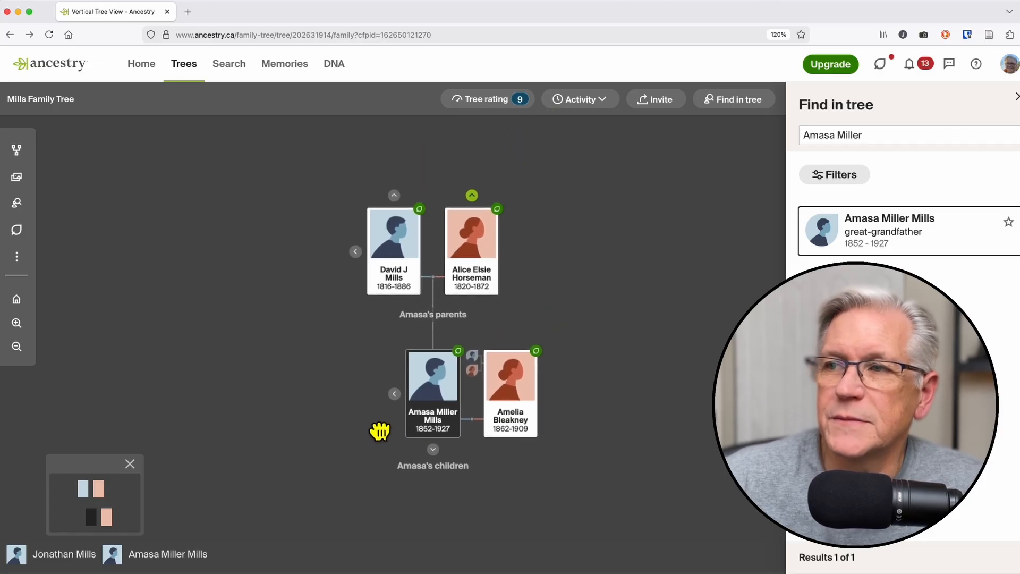
pyautogui.click(1015, 101)
pyautogui.moveTo(623, 312); pyautogui.dragTo(688, 357)
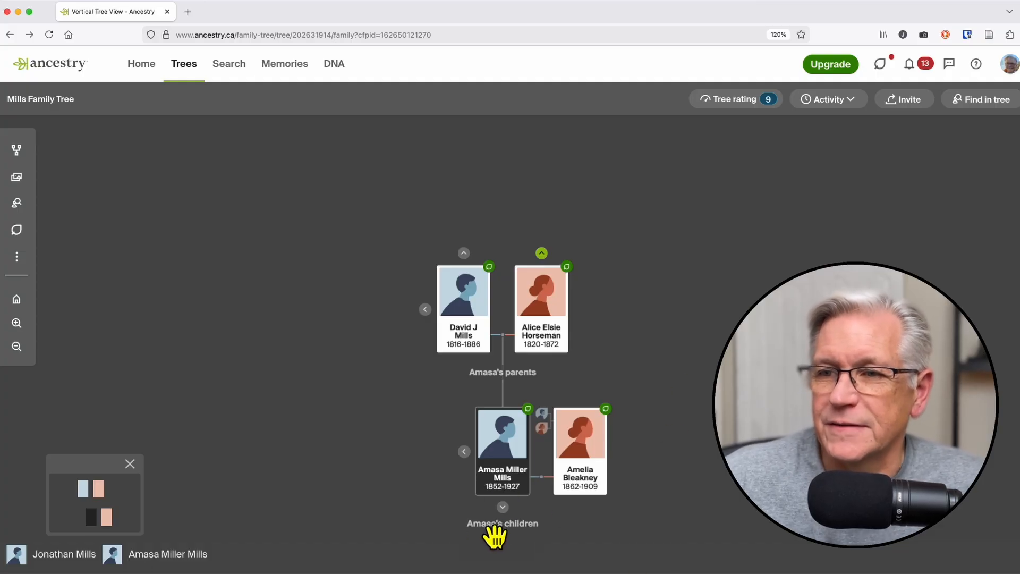
pyautogui.click(463, 253)
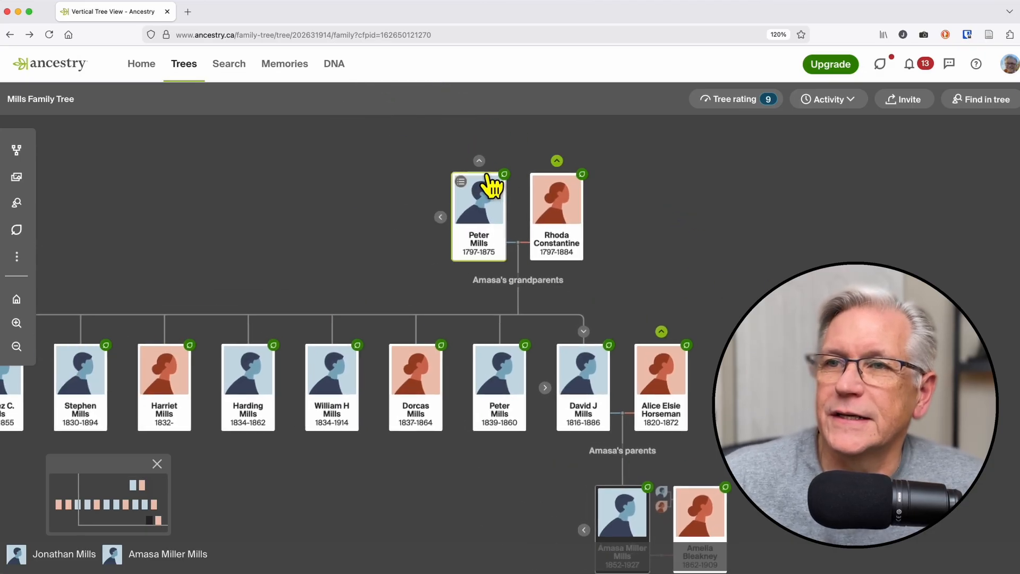
pyautogui.click(479, 162)
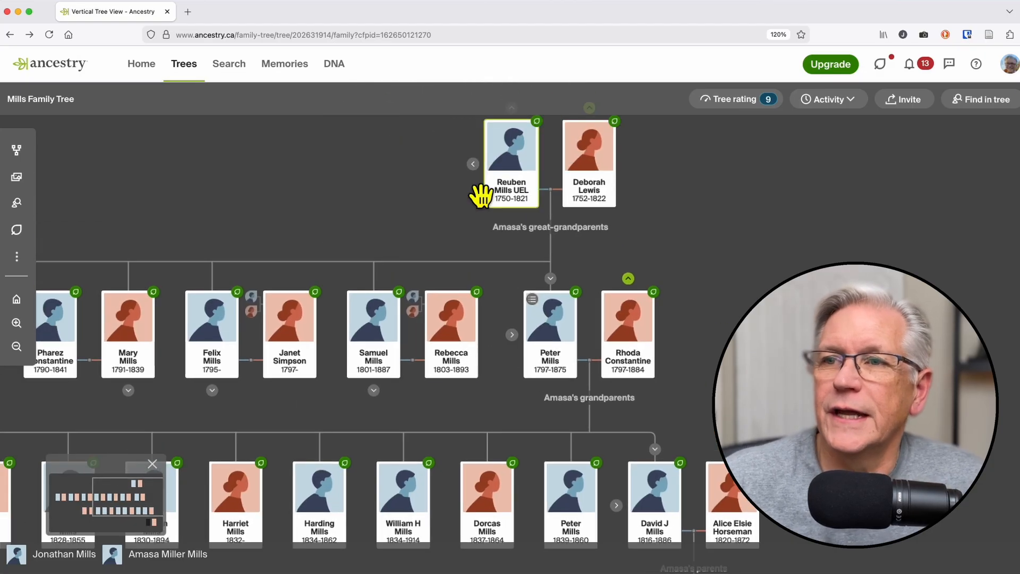
pyautogui.moveTo(476, 412); pyautogui.dragTo(558, 314)
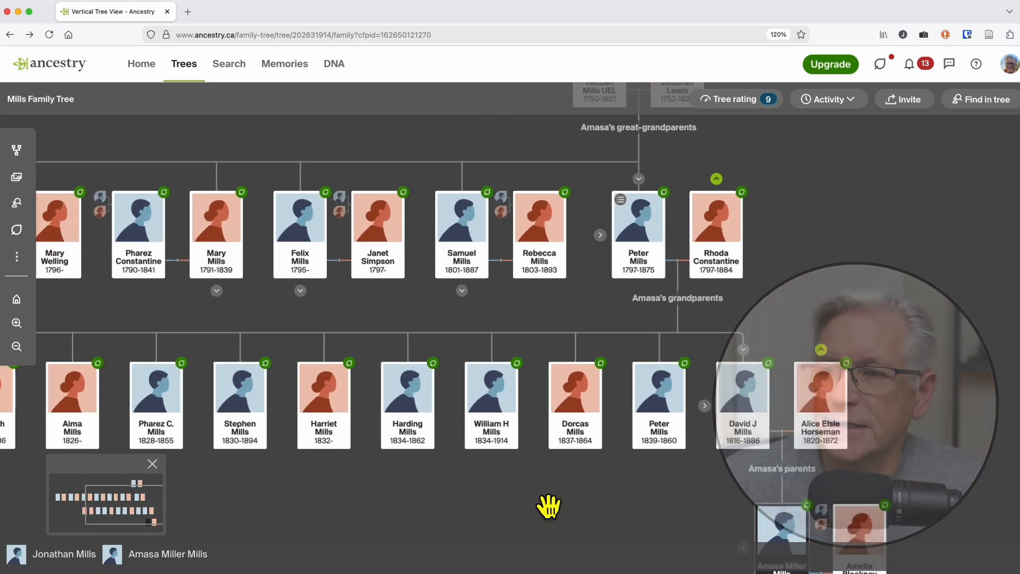
pyautogui.moveTo(551, 503); pyautogui.dragTo(514, 440)
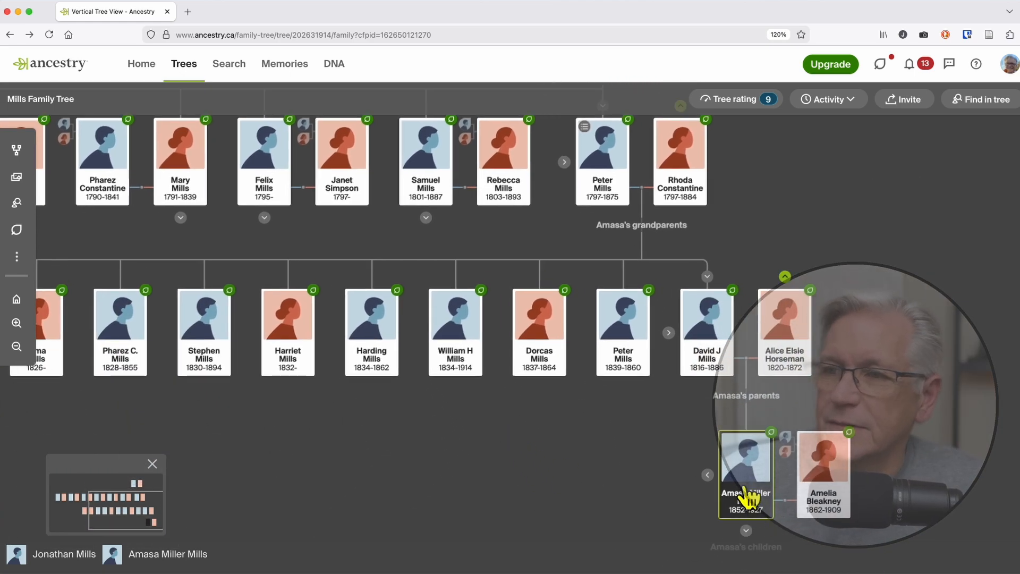
pyautogui.click(707, 474)
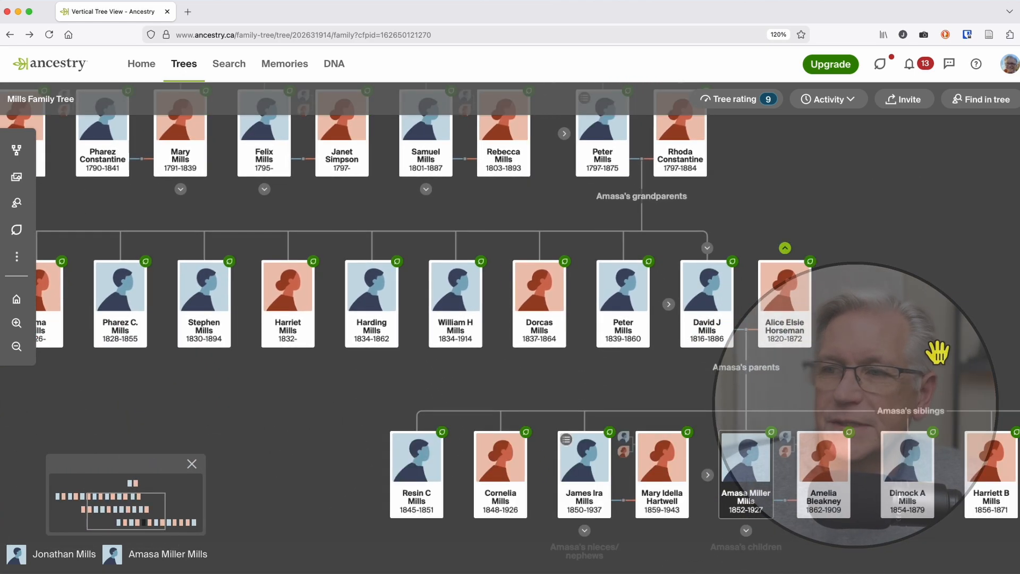
pyautogui.moveTo(556, 405); pyautogui.dragTo(422, 405)
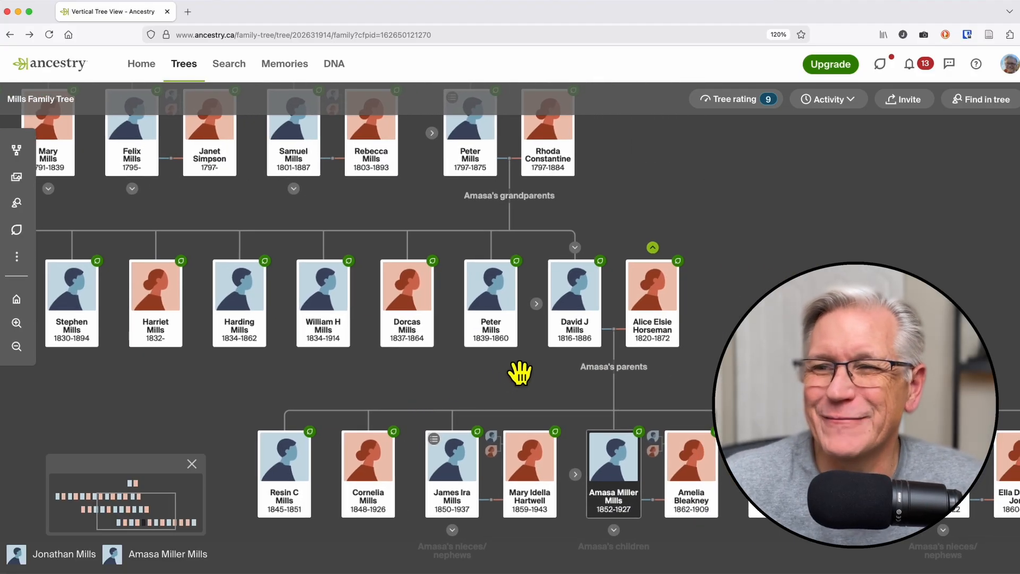
pyautogui.click(577, 478)
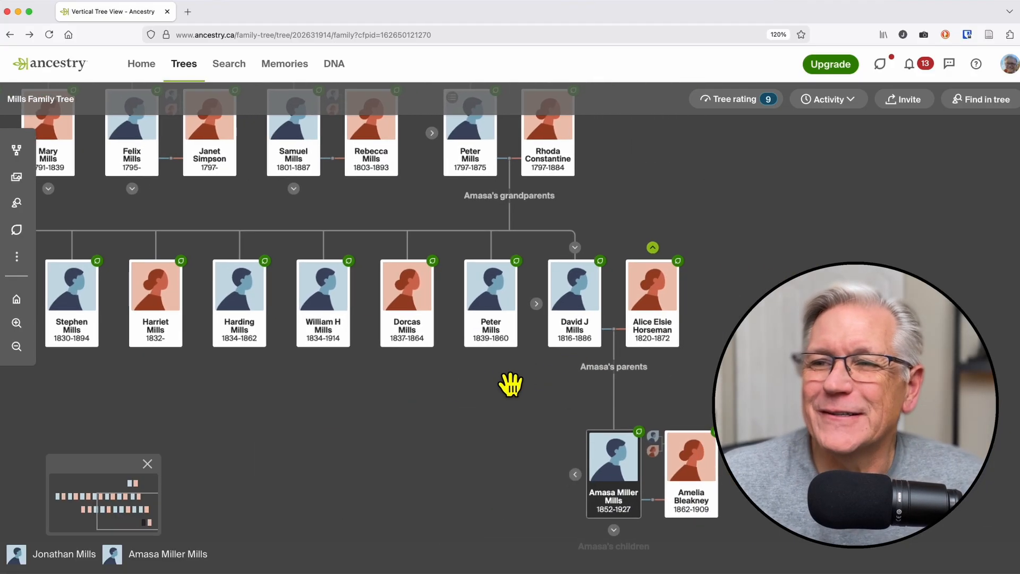
pyautogui.moveTo(510, 382); pyautogui.dragTo(675, 457)
pyautogui.moveTo(432, 478); pyautogui.dragTo(308, 441)
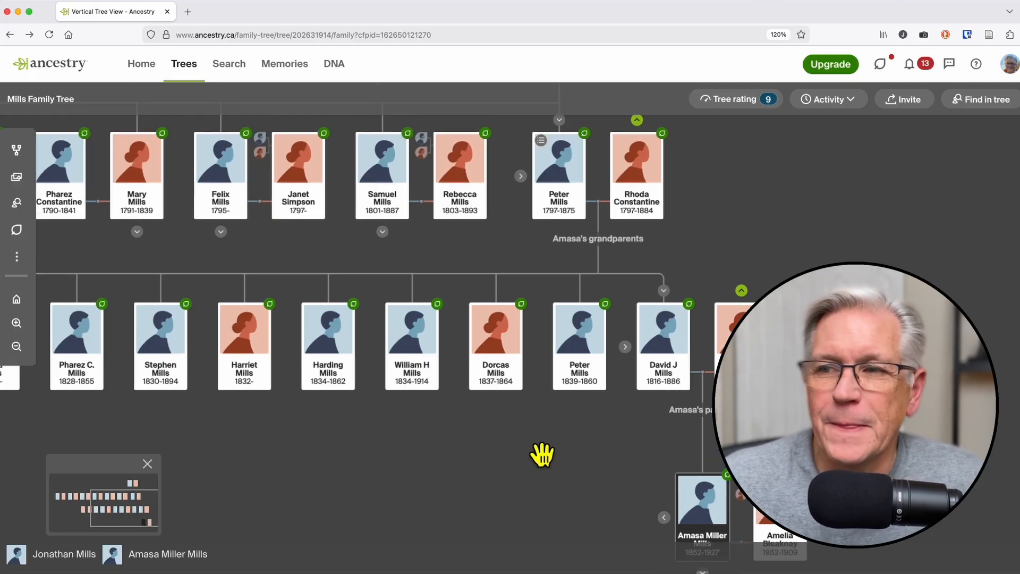
pyautogui.moveTo(587, 459); pyautogui.dragTo(408, 400)
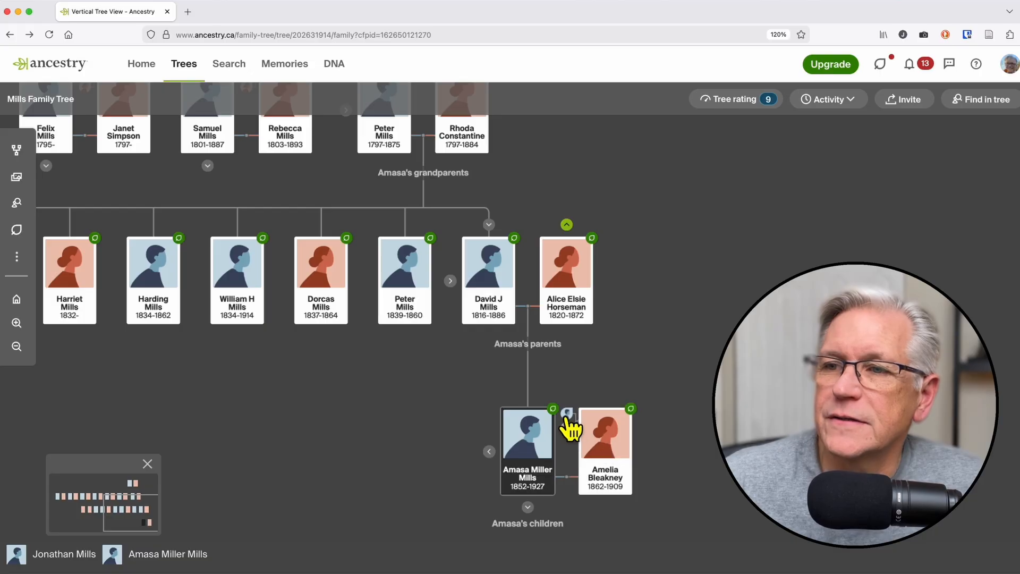
pyautogui.click(587, 450)
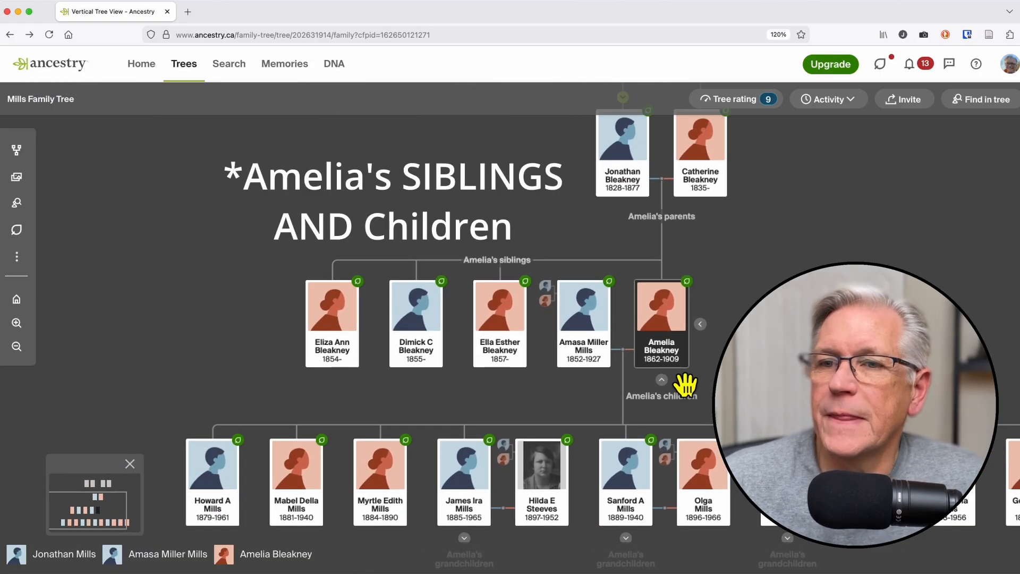
pyautogui.moveTo(546, 409); pyautogui.dragTo(524, 428)
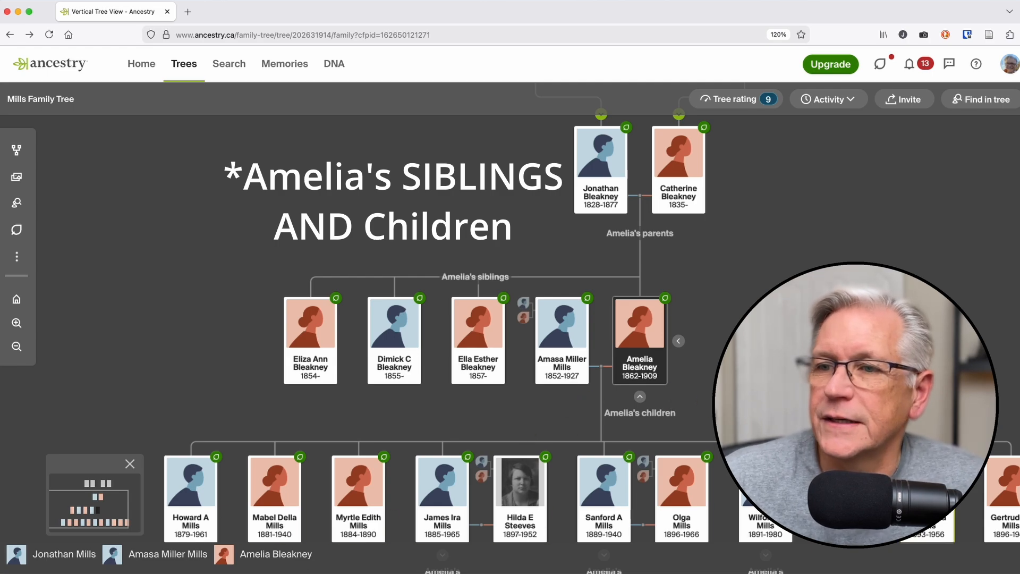
pyautogui.moveTo(639, 412); pyautogui.dragTo(621, 429)
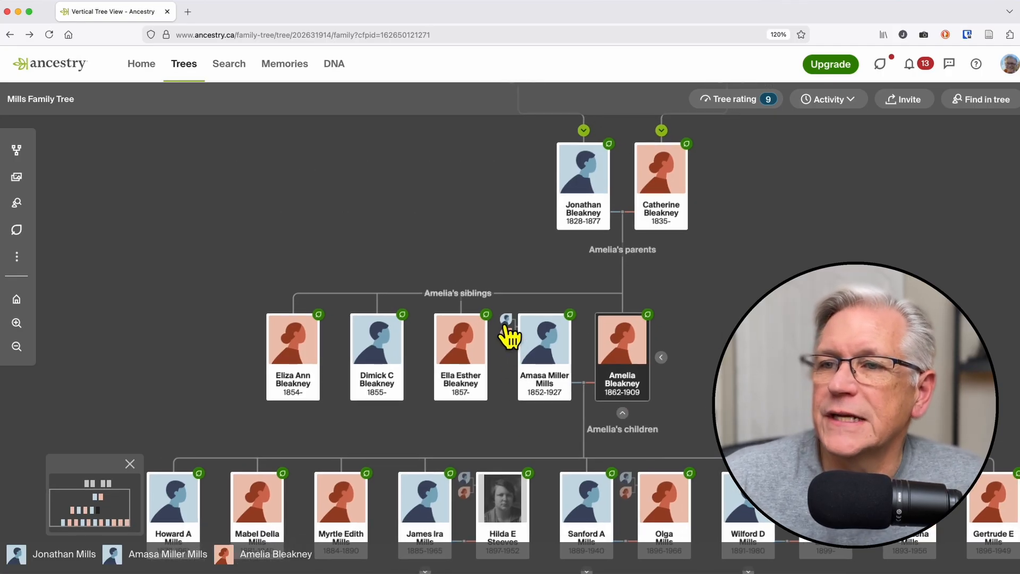
pyautogui.click(524, 344)
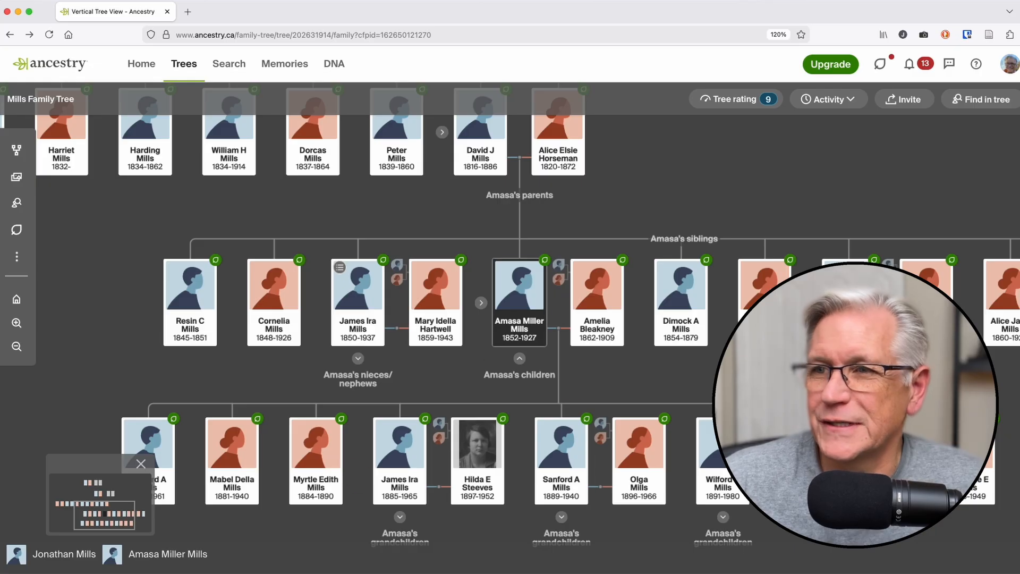
pyautogui.moveTo(636, 392); pyautogui.dragTo(630, 446)
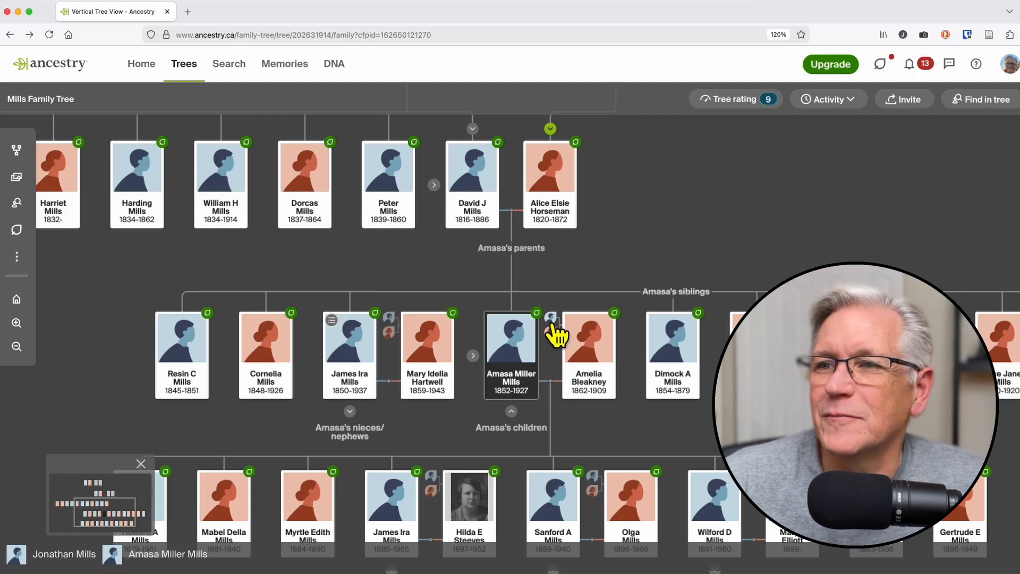
pyautogui.scroll(-1, 624, 414)
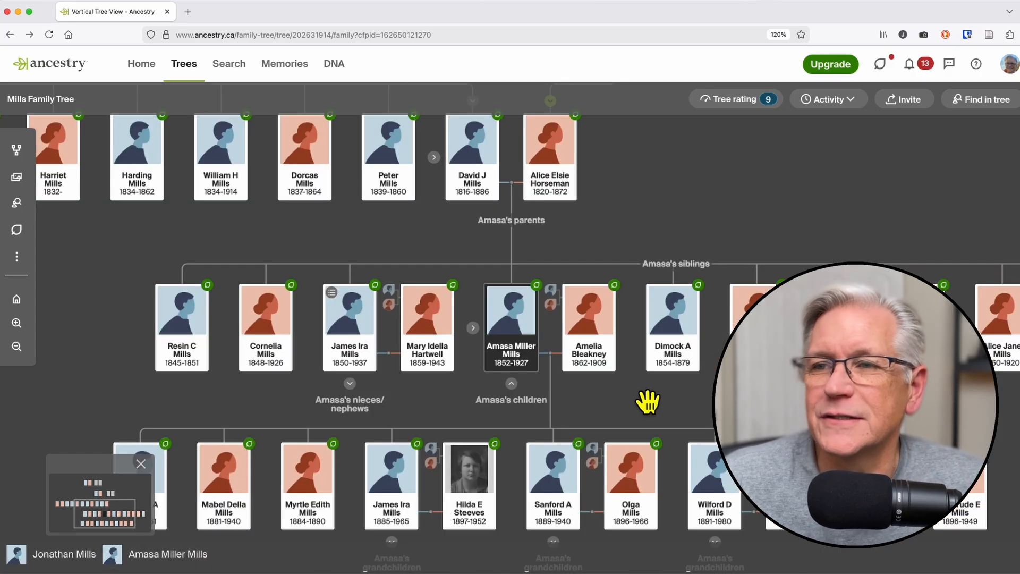
pyautogui.click(511, 383)
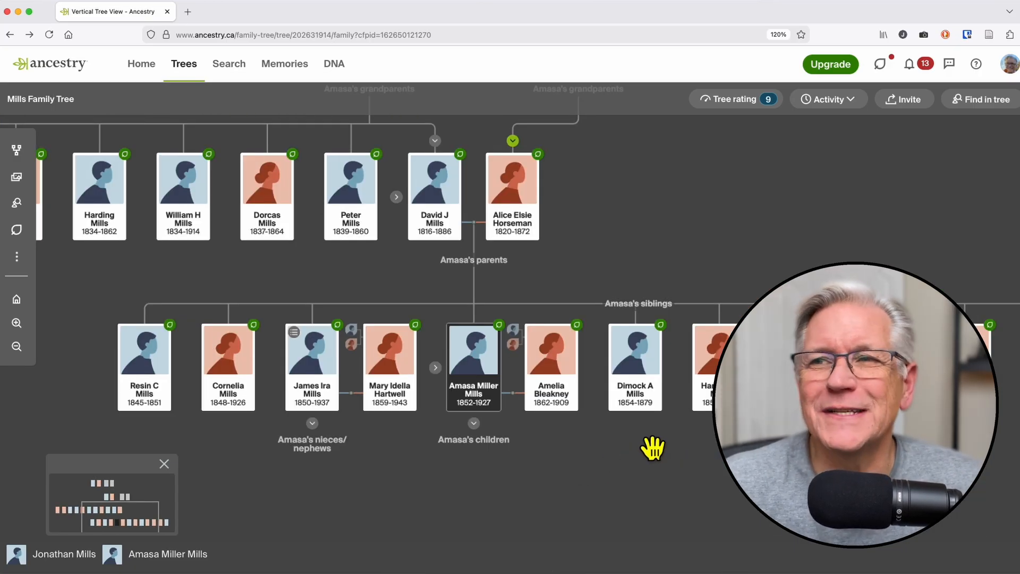
pyautogui.moveTo(674, 244); pyautogui.dragTo(879, 378)
pyautogui.click(606, 329)
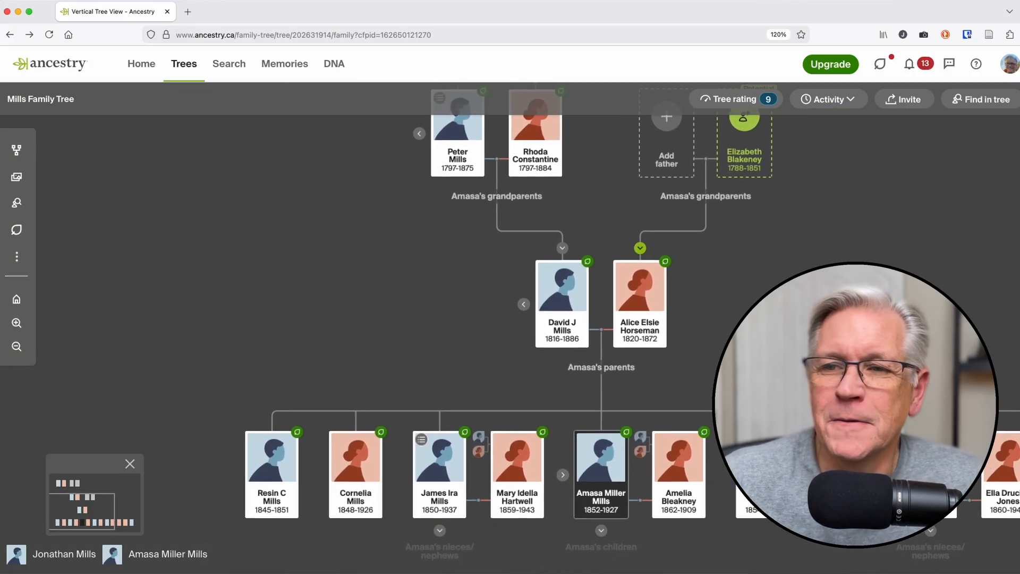
pyautogui.moveTo(405, 387); pyautogui.dragTo(432, 342)
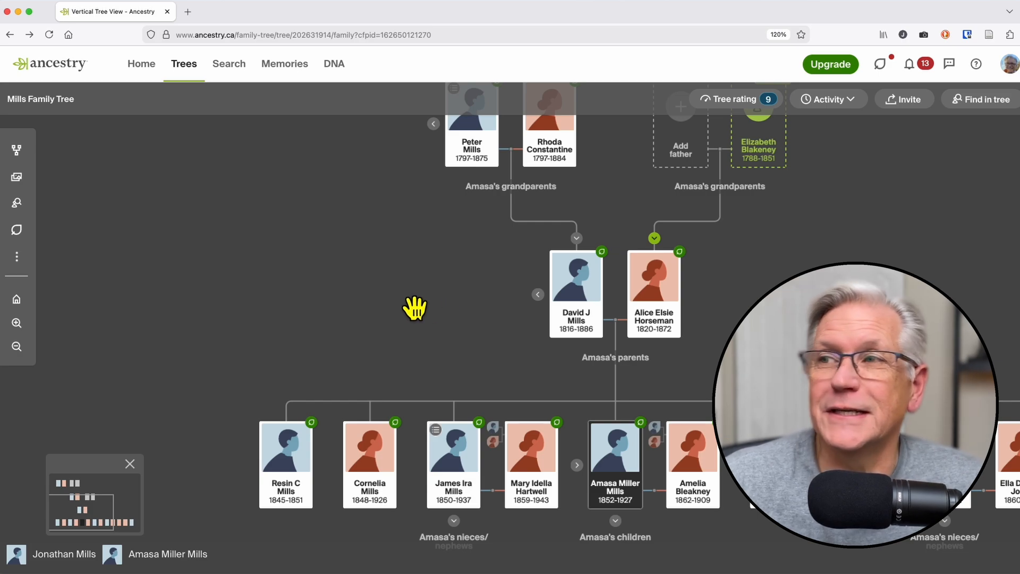
pyautogui.moveTo(437, 310); pyautogui.dragTo(301, 317)
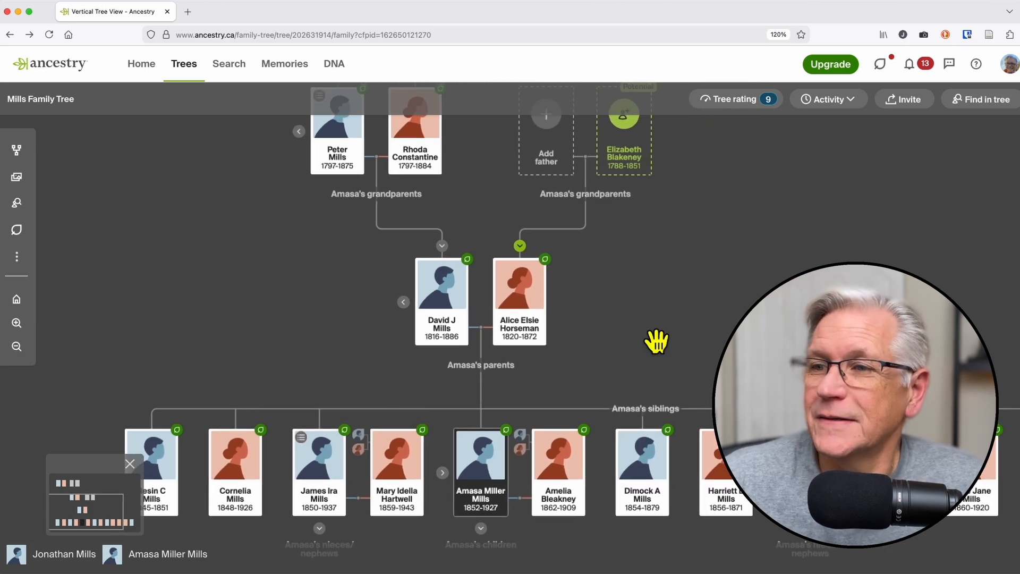
pyautogui.moveTo(690, 346); pyautogui.dragTo(710, 298)
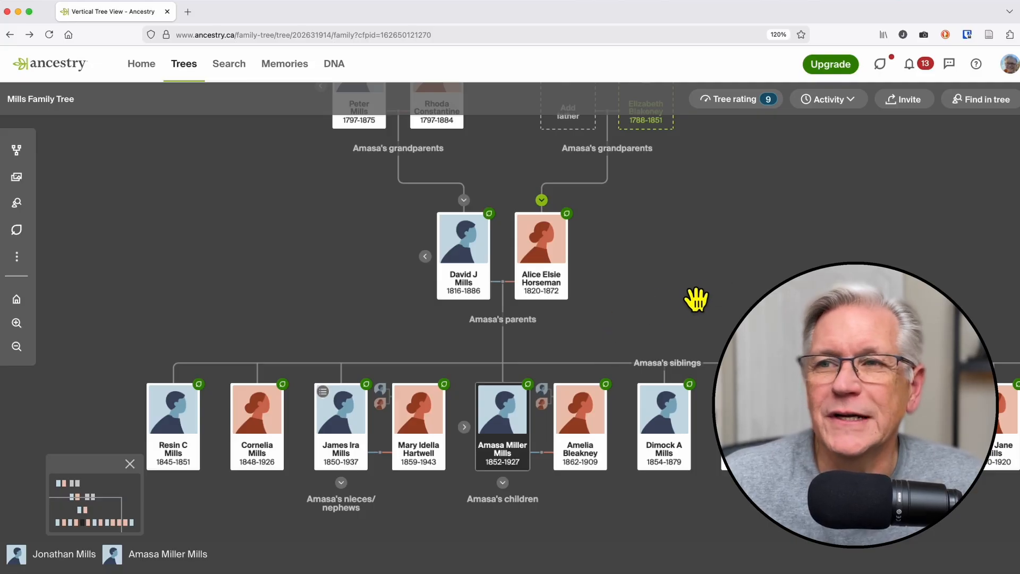
pyautogui.moveTo(706, 296); pyautogui.dragTo(700, 311)
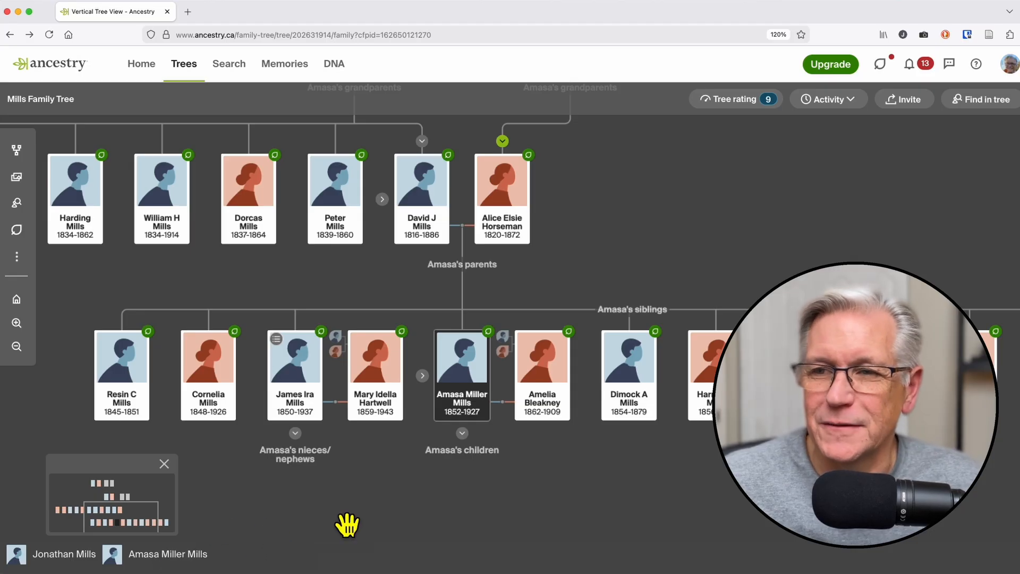
pyautogui.moveTo(584, 462); pyautogui.dragTo(626, 478)
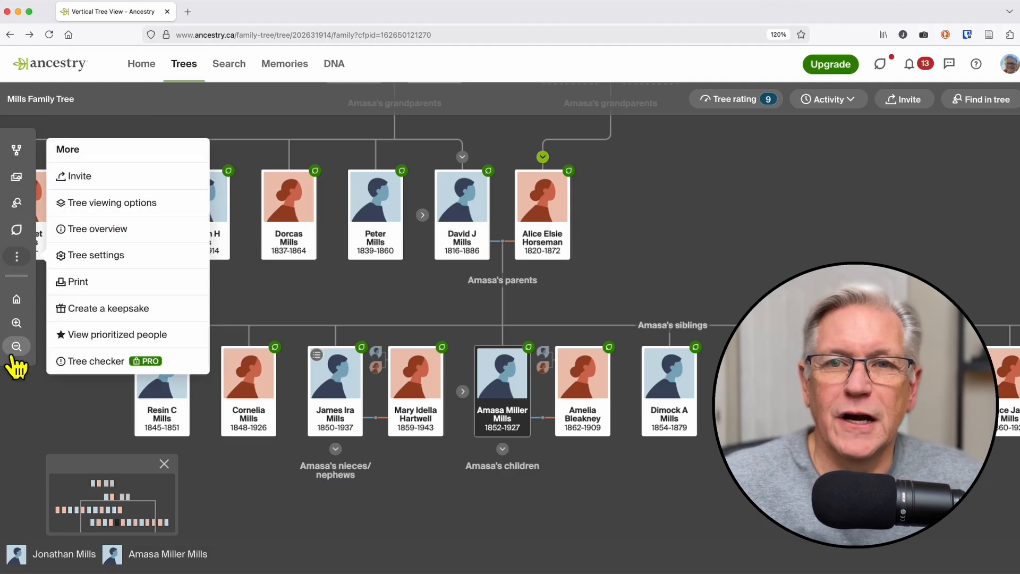
pyautogui.moveTo(16, 149)
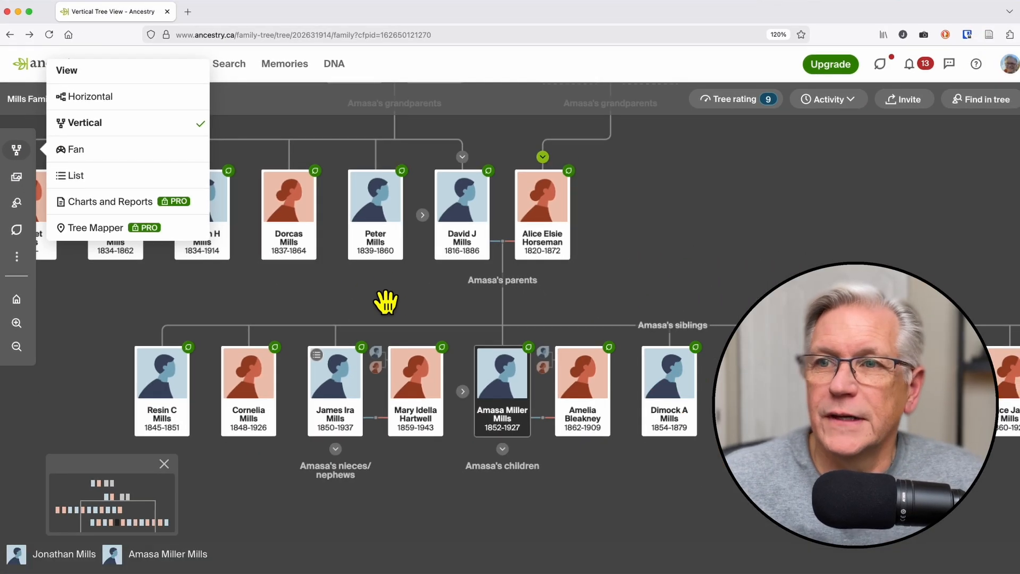
pyautogui.moveTo(628, 264); pyautogui.dragTo(725, 441)
pyautogui.moveTo(326, 221); pyautogui.dragTo(389, 365)
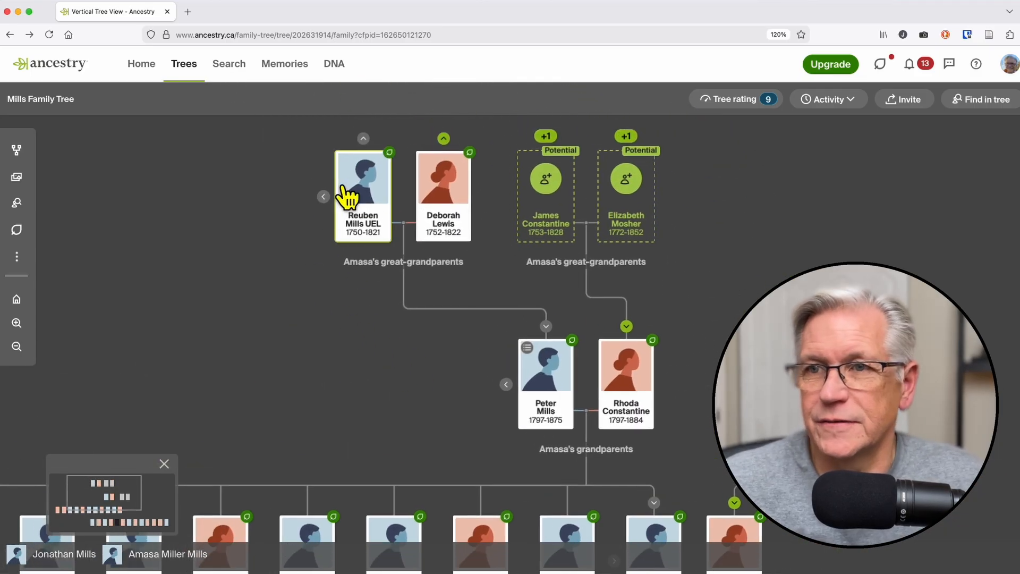
pyautogui.scroll(-5, 428, 348)
pyautogui.hscroll(3, 428, 348)
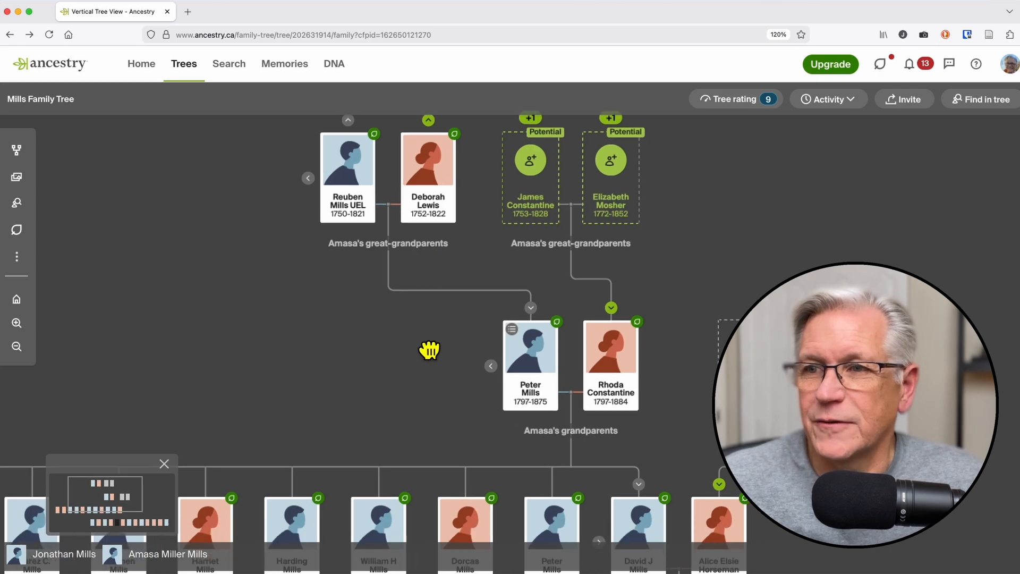
pyautogui.scroll(-7, 483, 345)
pyautogui.hscroll(3, 483, 346)
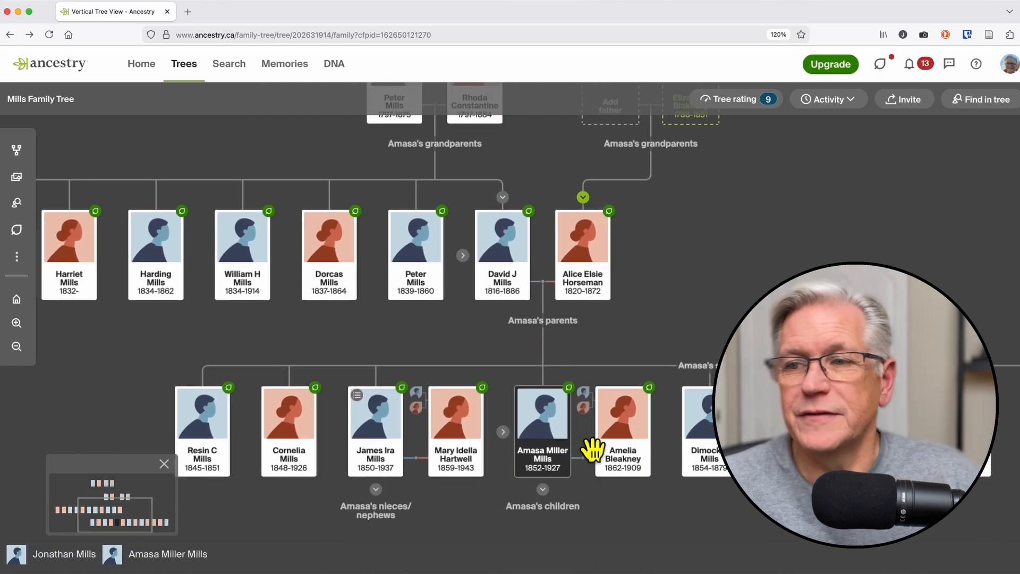
pyautogui.scroll(1, 478, 341)
pyautogui.hscroll(-2, 478, 342)
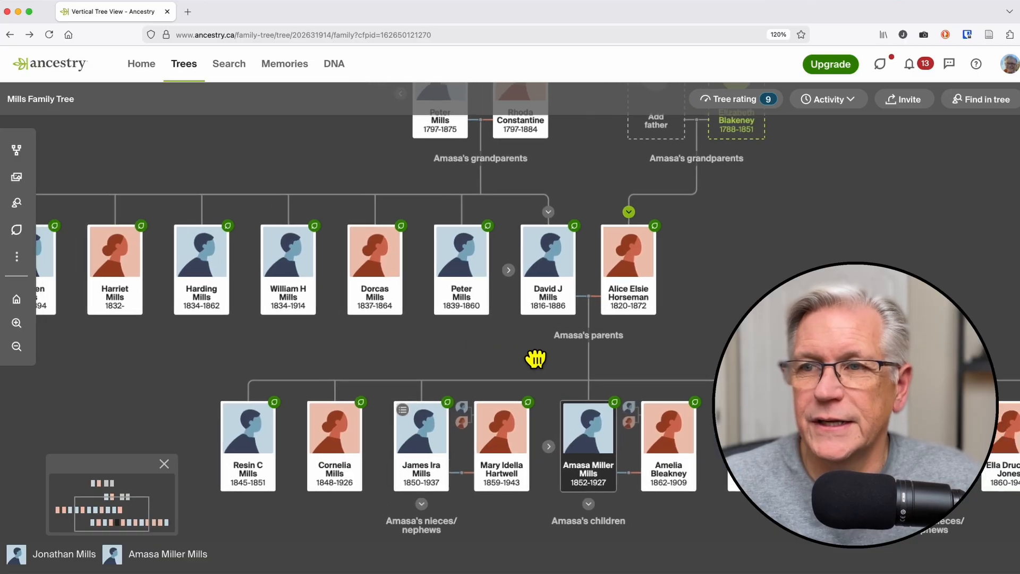
pyautogui.click(16, 150)
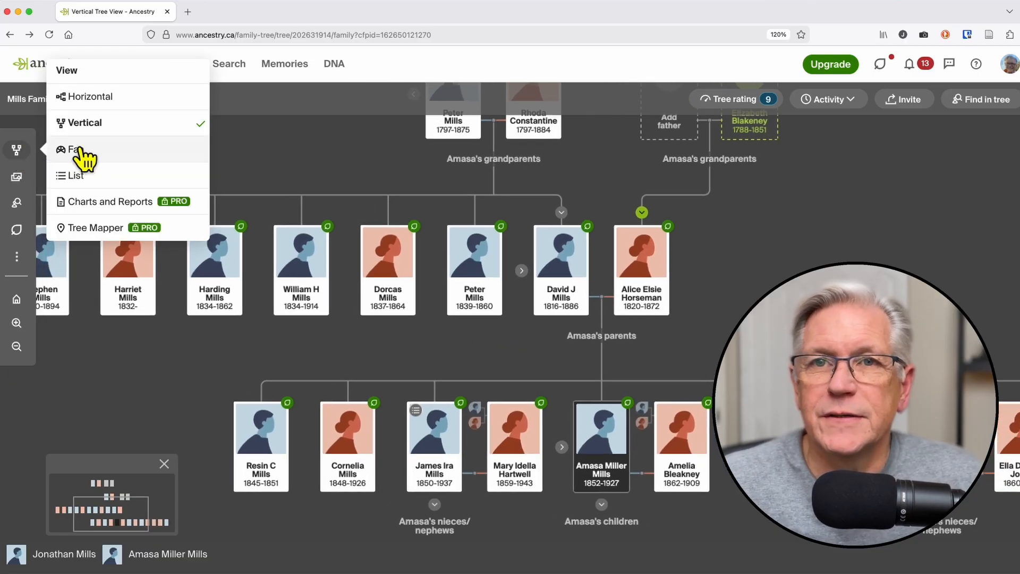
pyautogui.click(101, 101)
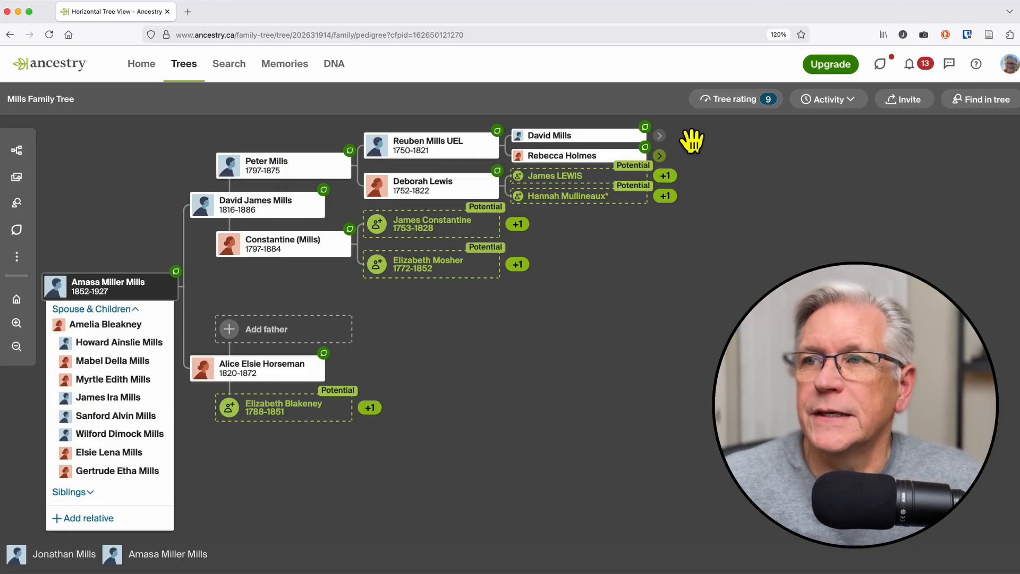
pyautogui.click(660, 137)
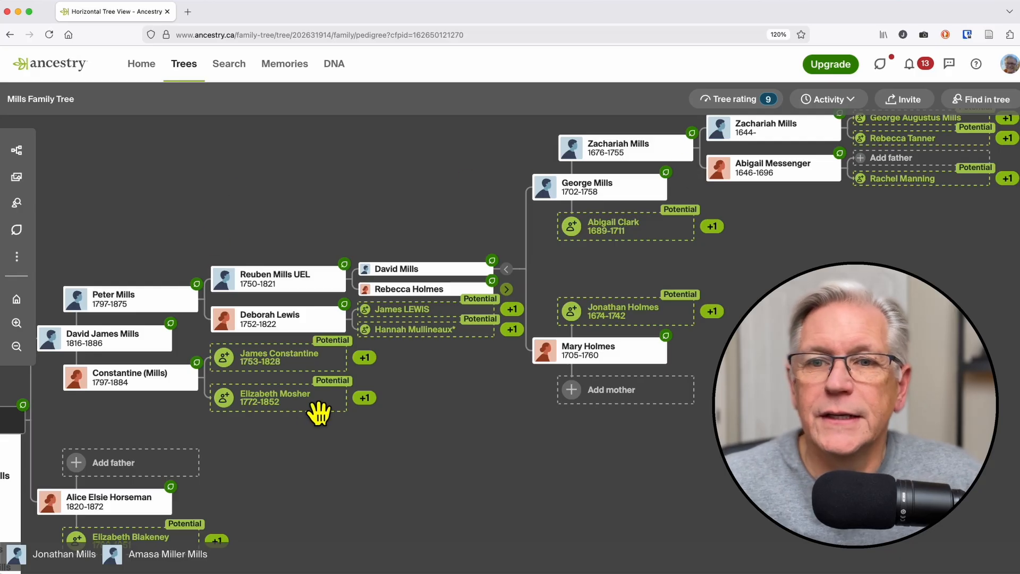
pyautogui.moveTo(319, 412); pyautogui.dragTo(490, 317)
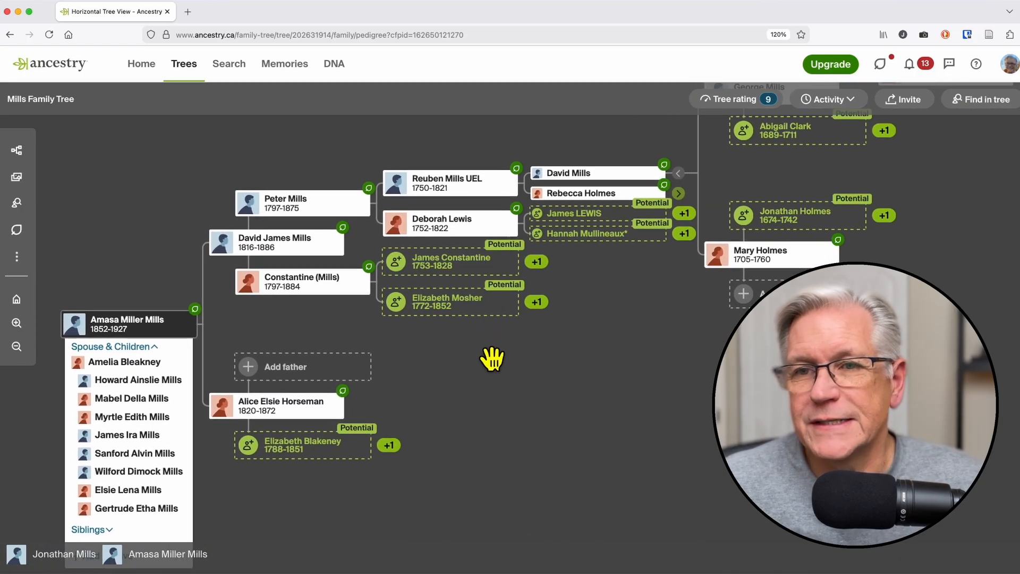
# Collapse Amasa's Spouse & Children list and switch to the fan chart view.
pyautogui.click(143, 347)
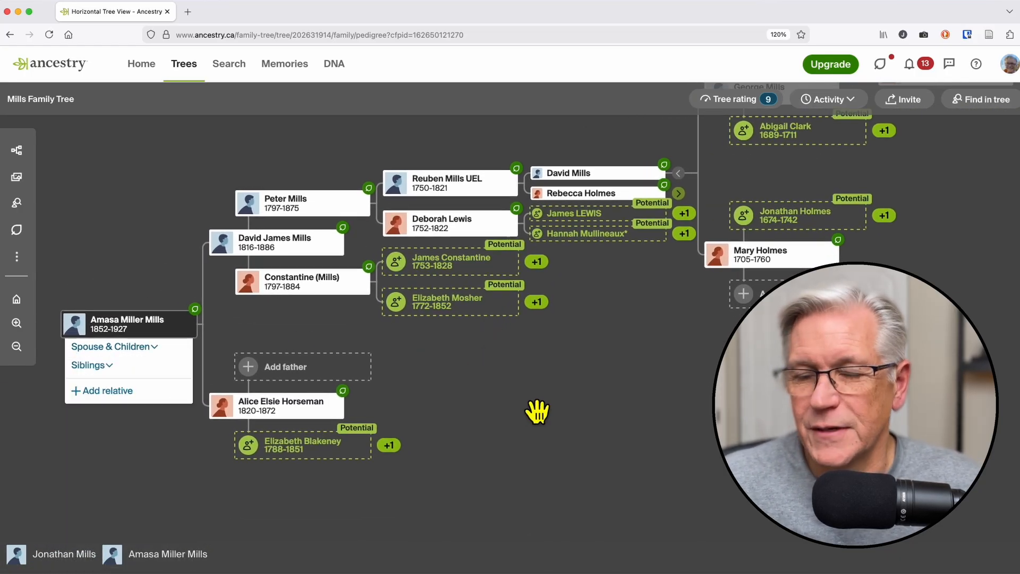
pyautogui.moveTo(533, 403); pyautogui.dragTo(542, 440)
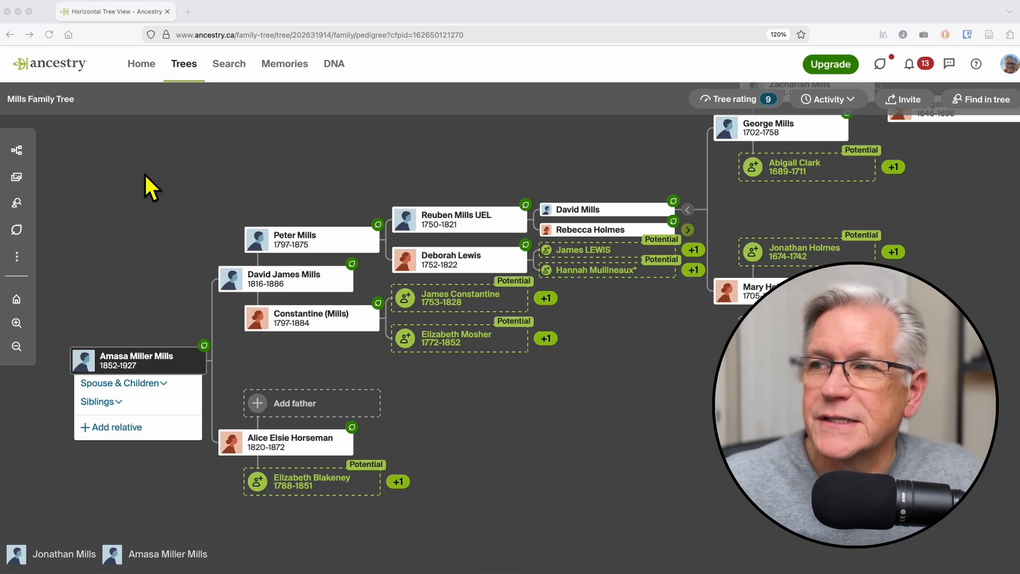
pyautogui.click(16, 149)
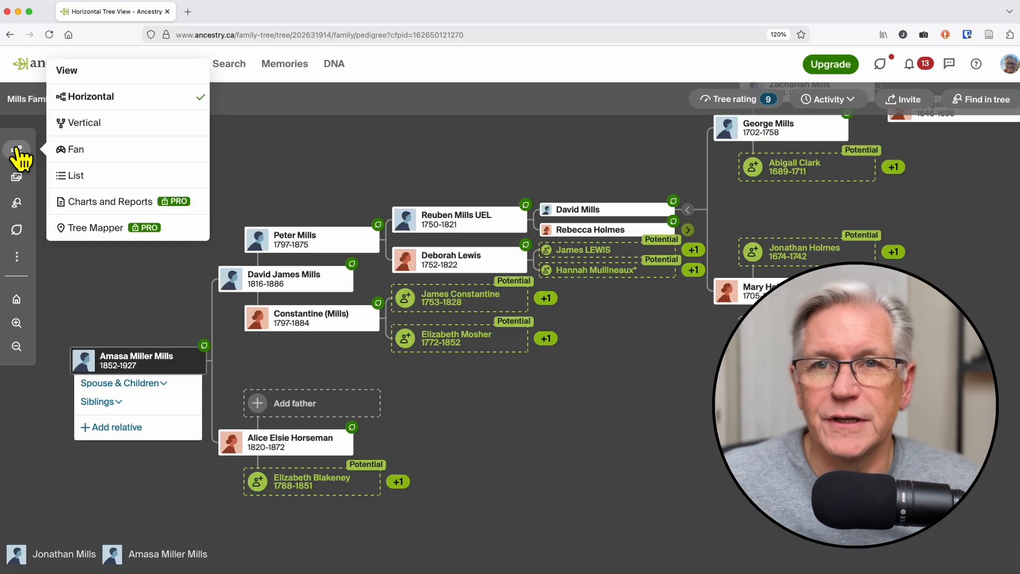
pyautogui.click(76, 151)
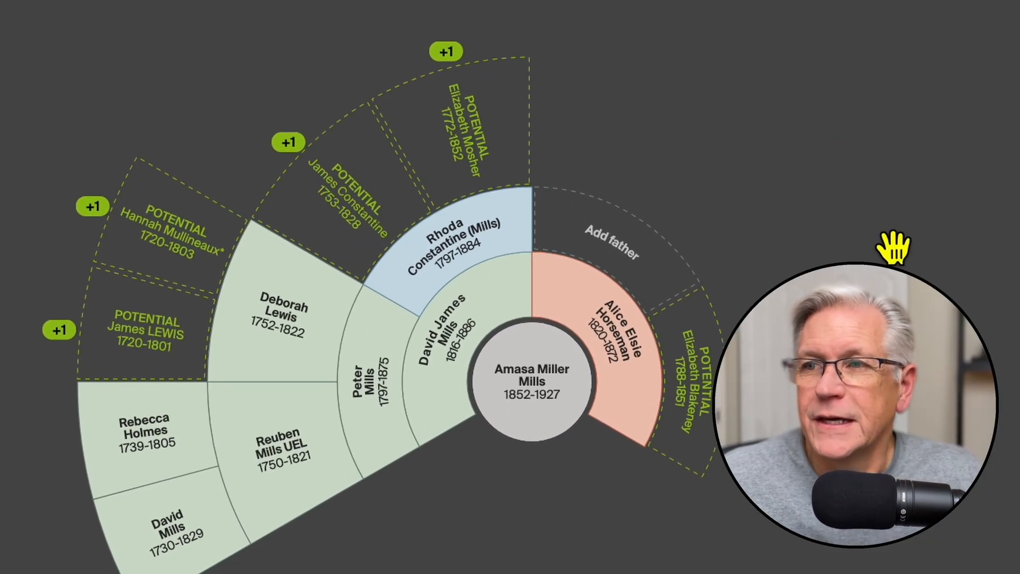
pyautogui.moveTo(521, 535); pyautogui.dragTo(492, 528)
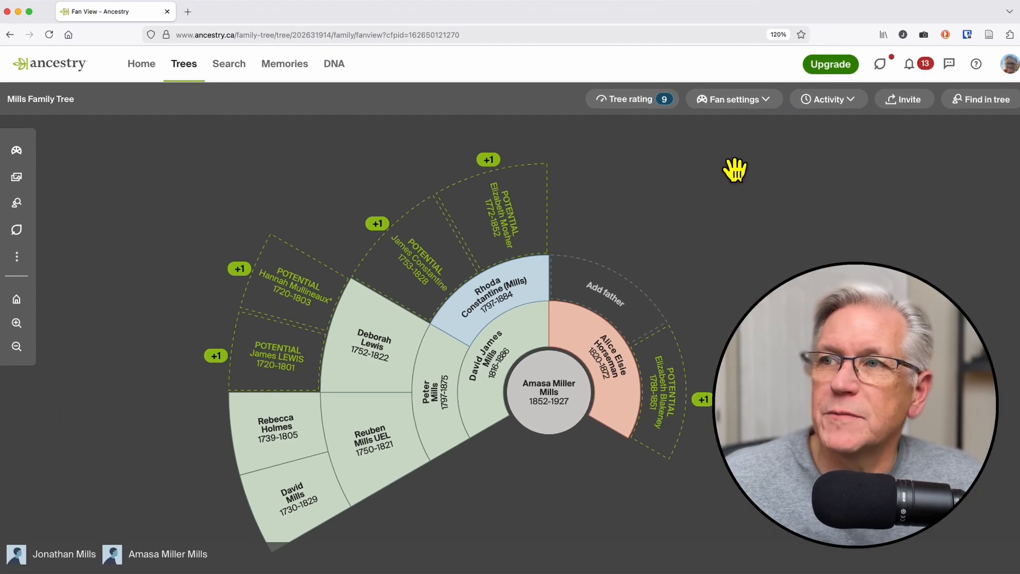
# Set the fan chart to show 6 generations and recentre it.
pyautogui.click(743, 101)
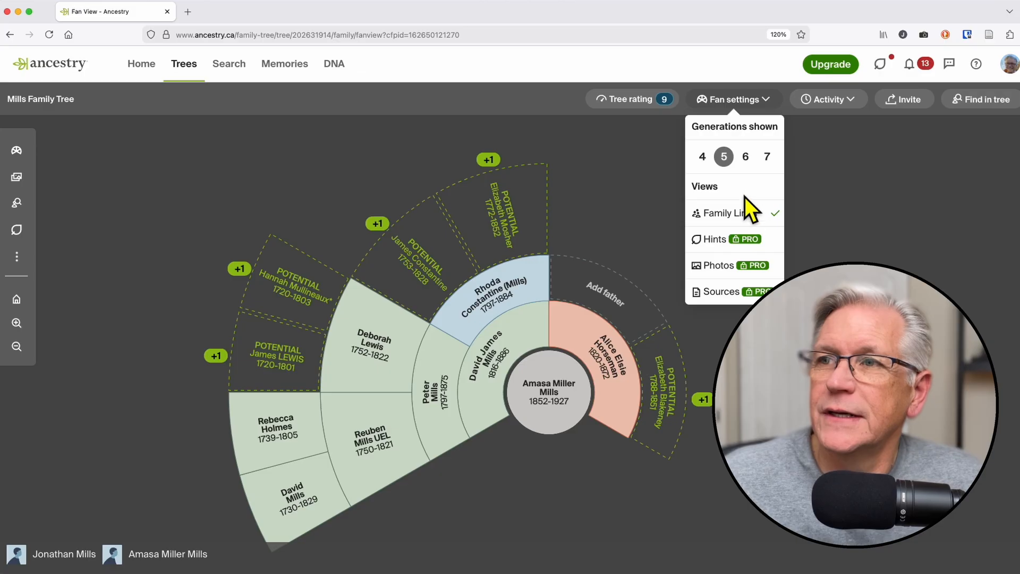
pyautogui.click(745, 156)
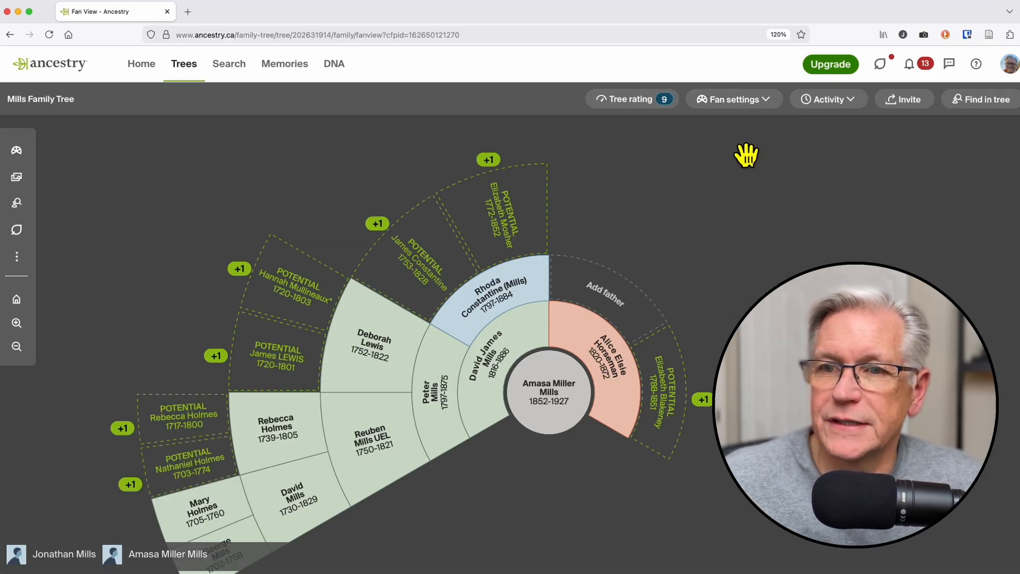
pyautogui.moveTo(186, 343); pyautogui.dragTo(212, 285)
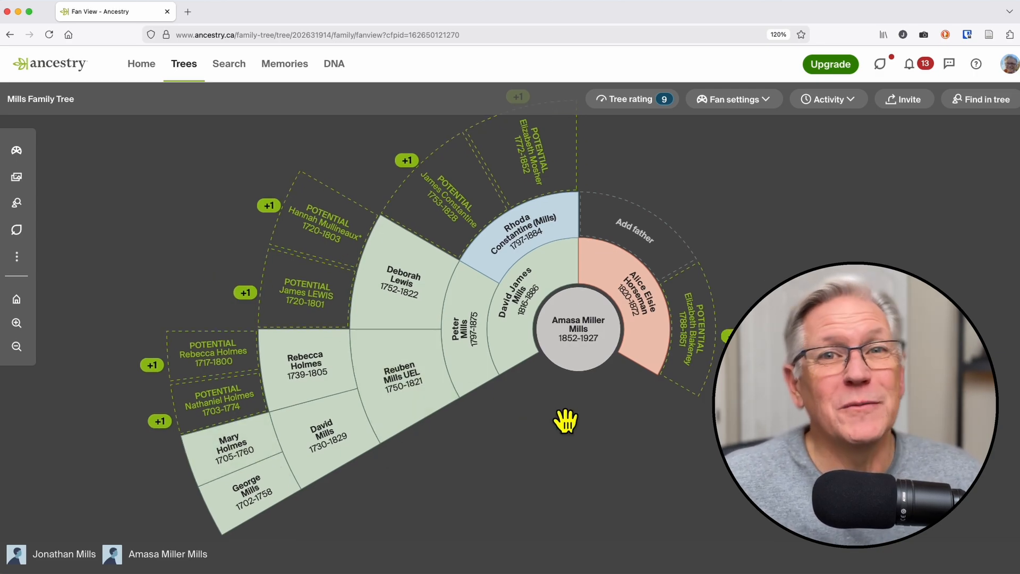
pyautogui.moveTo(779, 278); pyautogui.dragTo(754, 289)
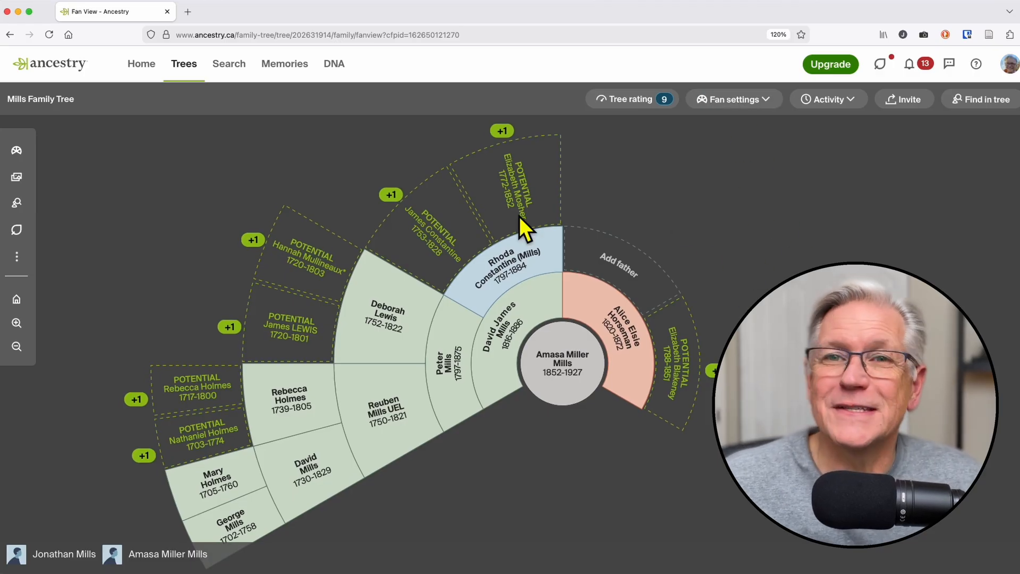
pyautogui.click(15, 153)
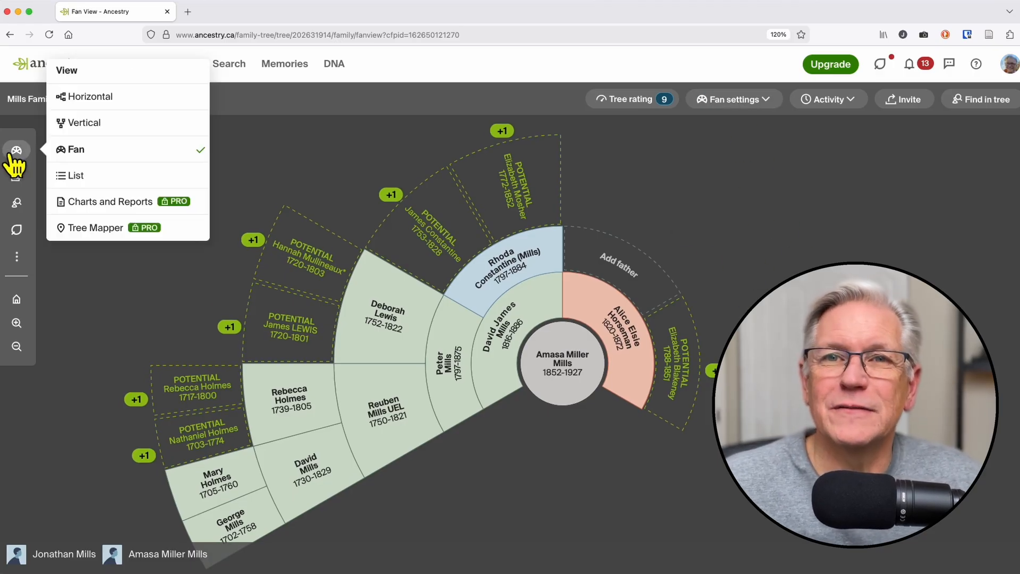
pyautogui.click(101, 123)
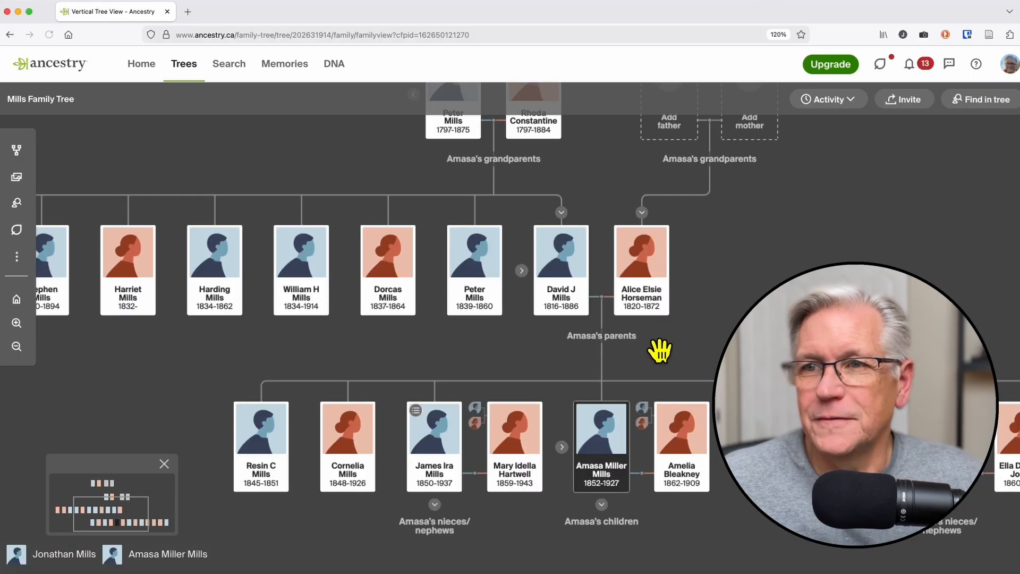
pyautogui.moveTo(526, 360); pyautogui.dragTo(566, 385)
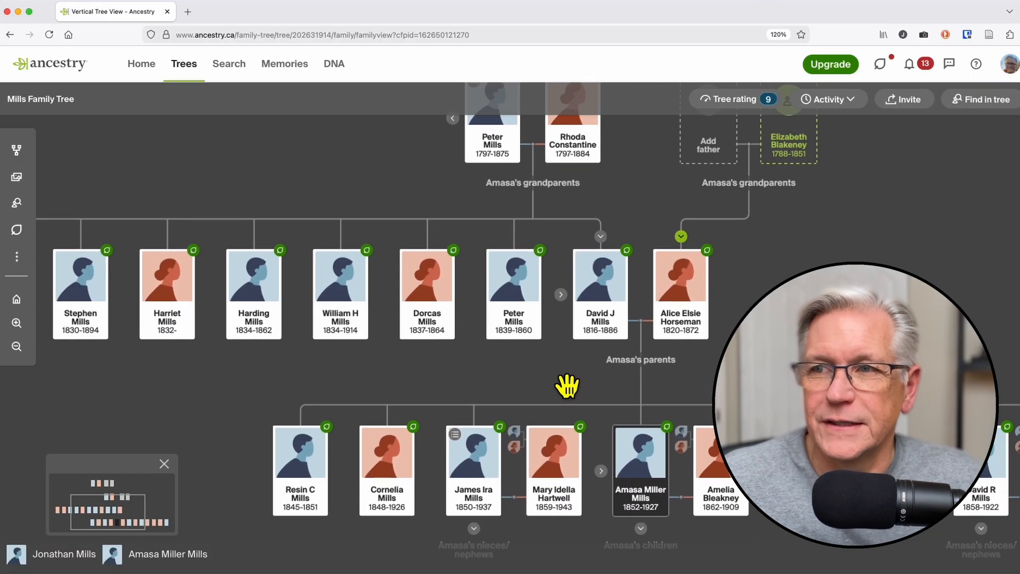
pyautogui.click(560, 295)
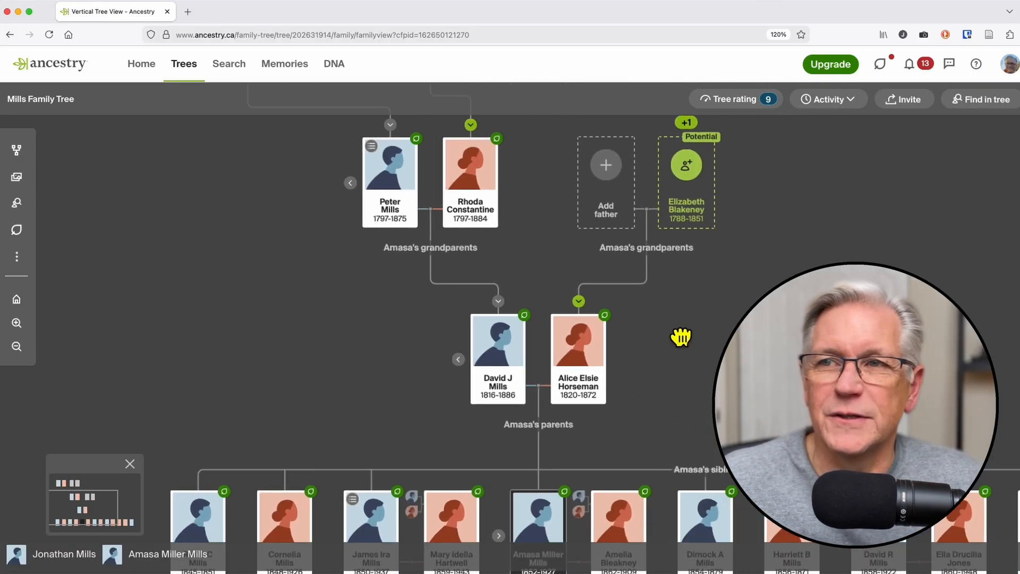
pyautogui.scroll(-2, 125, 171)
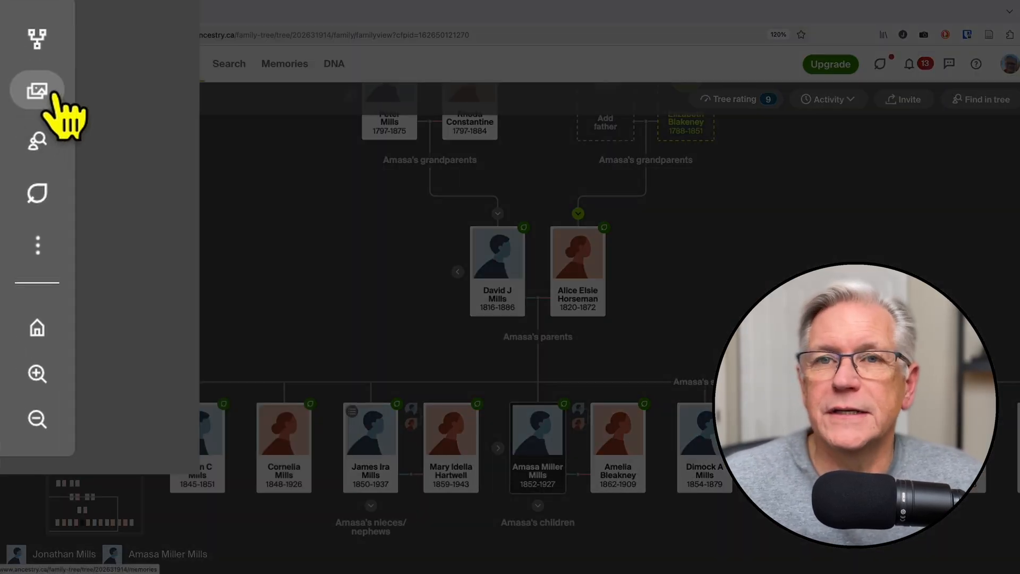
# Browse the tree's Memories gallery of photos and records, then go back to the vertical tree.
pyautogui.click(37, 91)
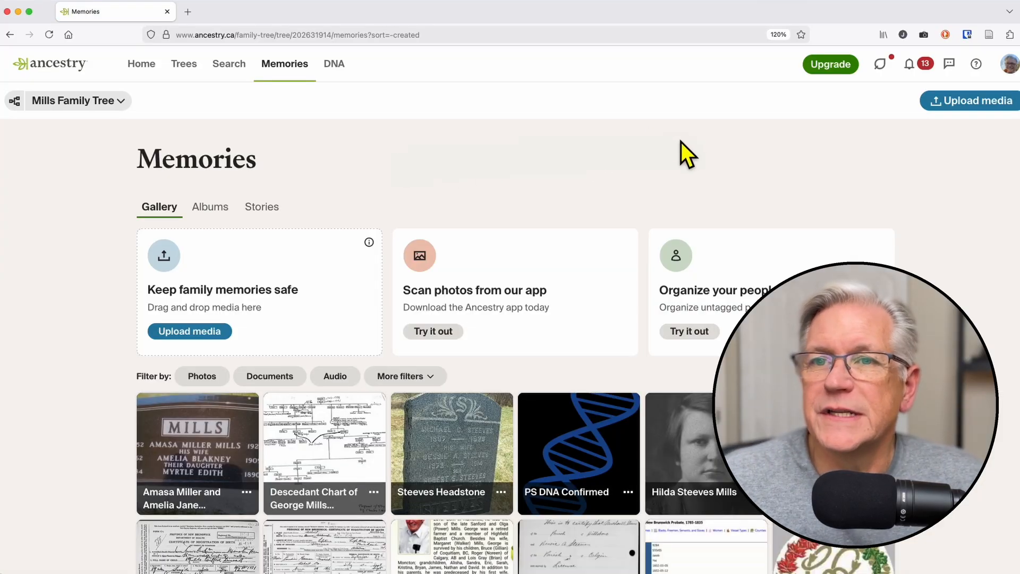
pyautogui.scroll(-4, 746, 252)
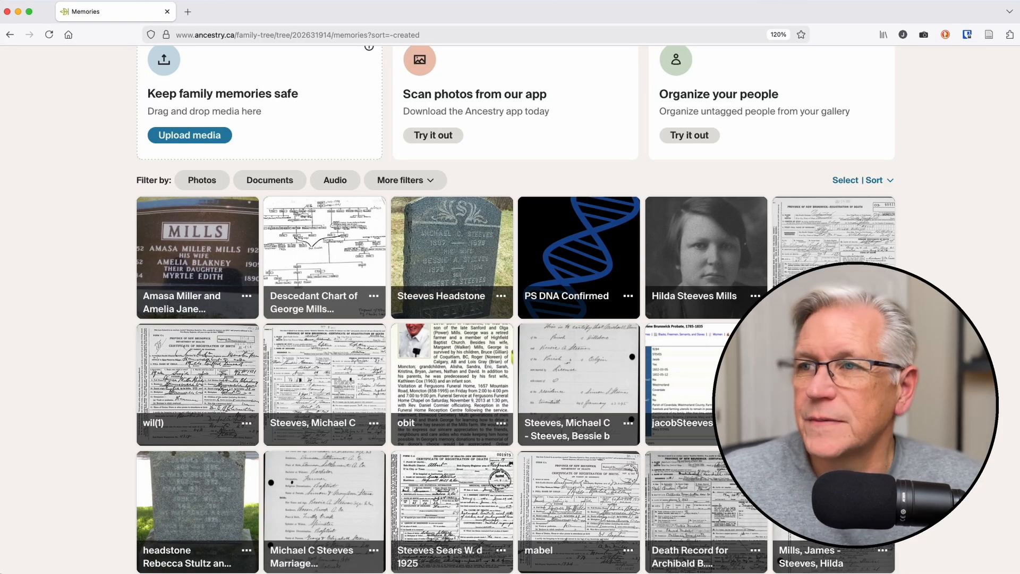
pyautogui.scroll(-5, 949, 295)
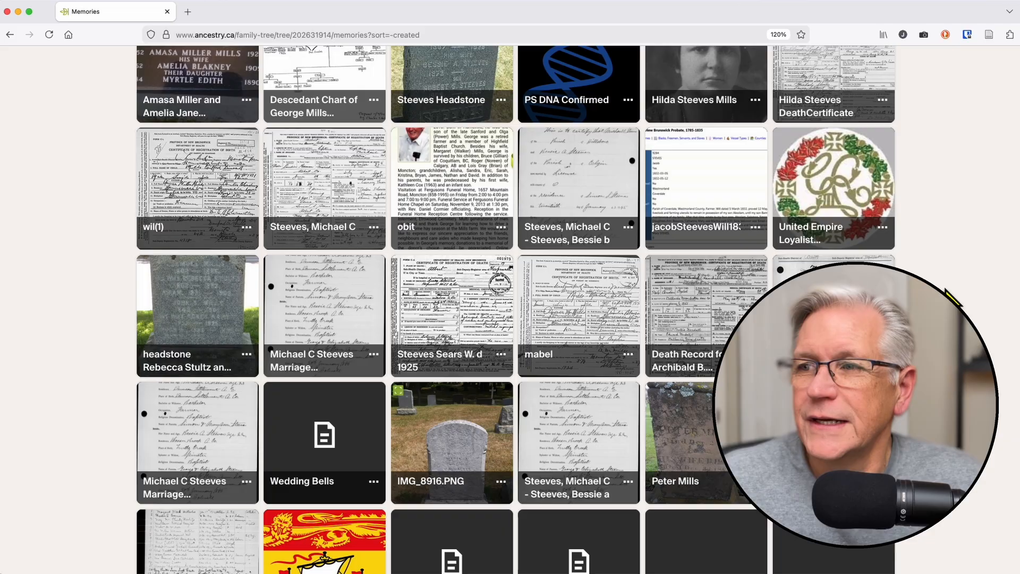
pyautogui.scroll(-1, 950, 296)
pyautogui.scroll(2, 951, 296)
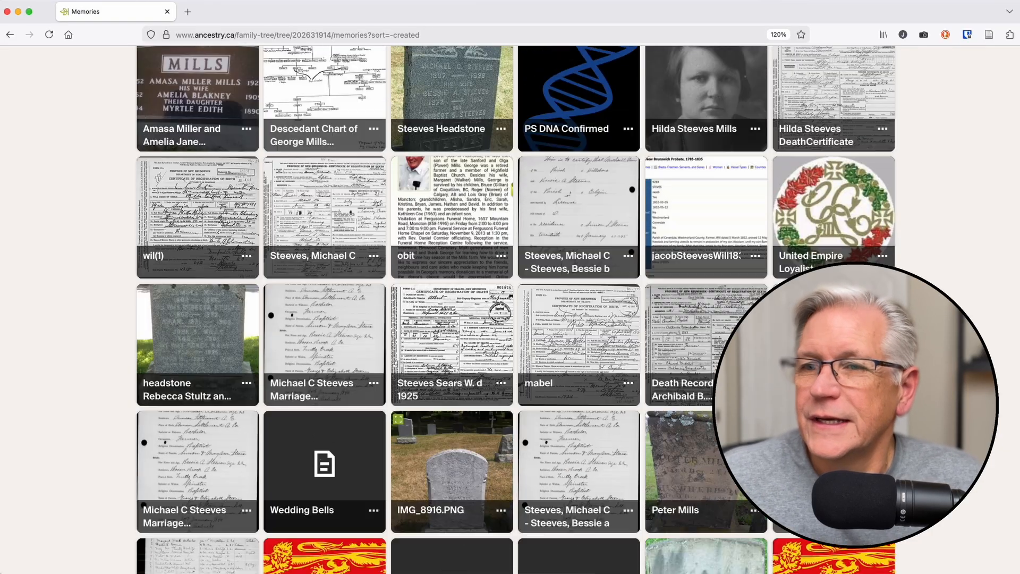
pyautogui.scroll(9, 945, 276)
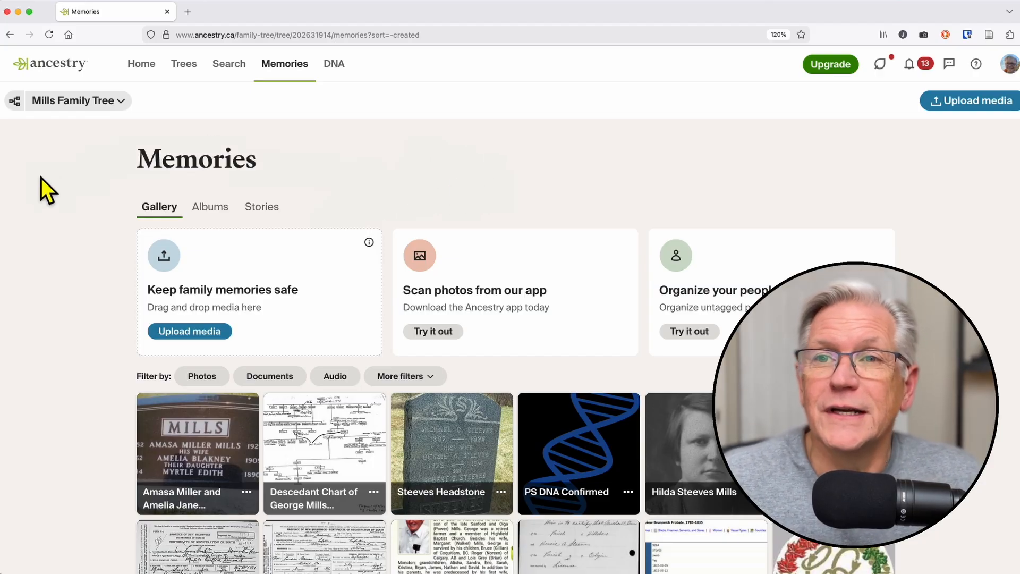
pyautogui.click(15, 106)
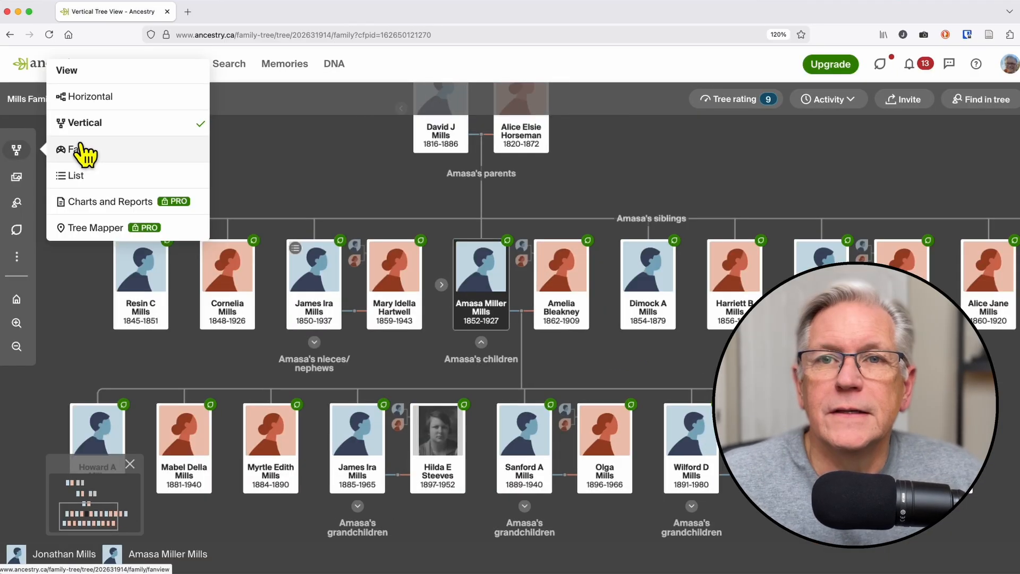
pyautogui.click(17, 205)
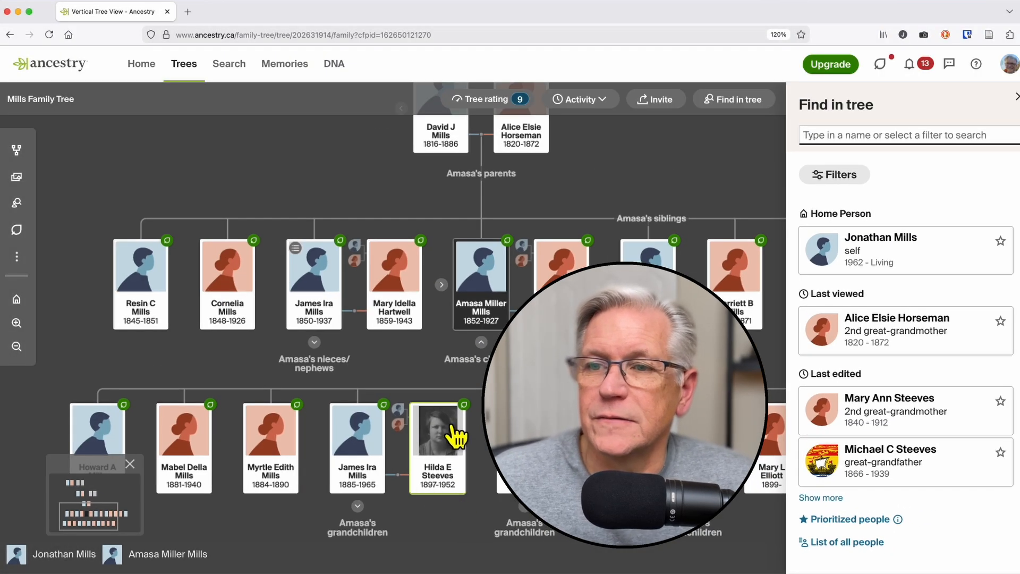
pyautogui.click(482, 282)
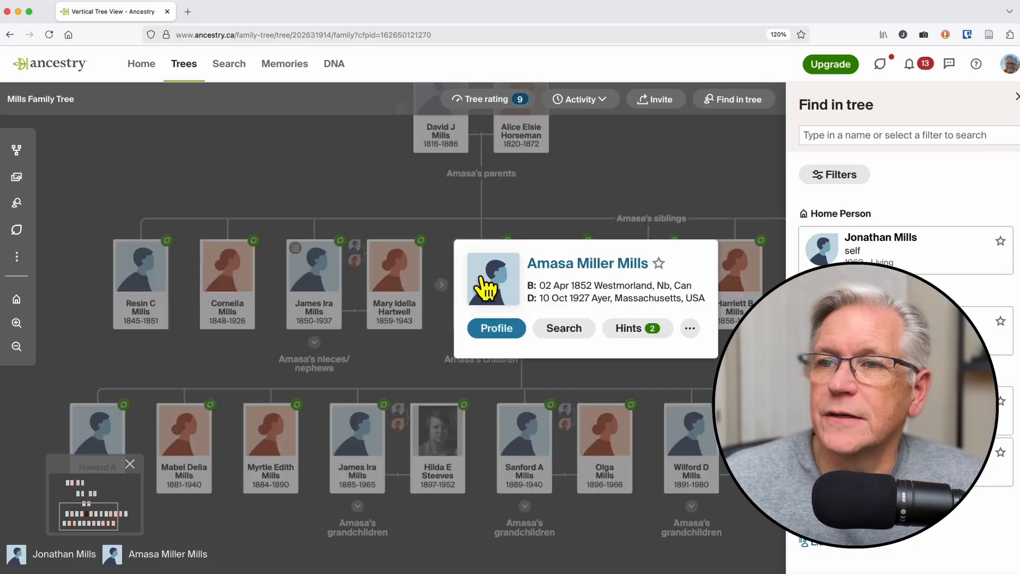
pyautogui.click(493, 336)
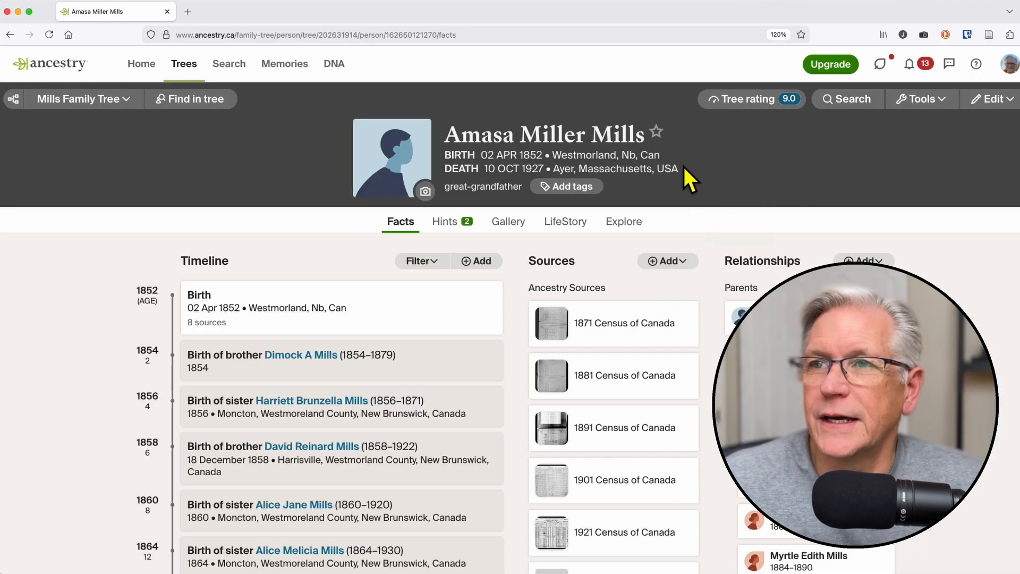
pyautogui.click(657, 131)
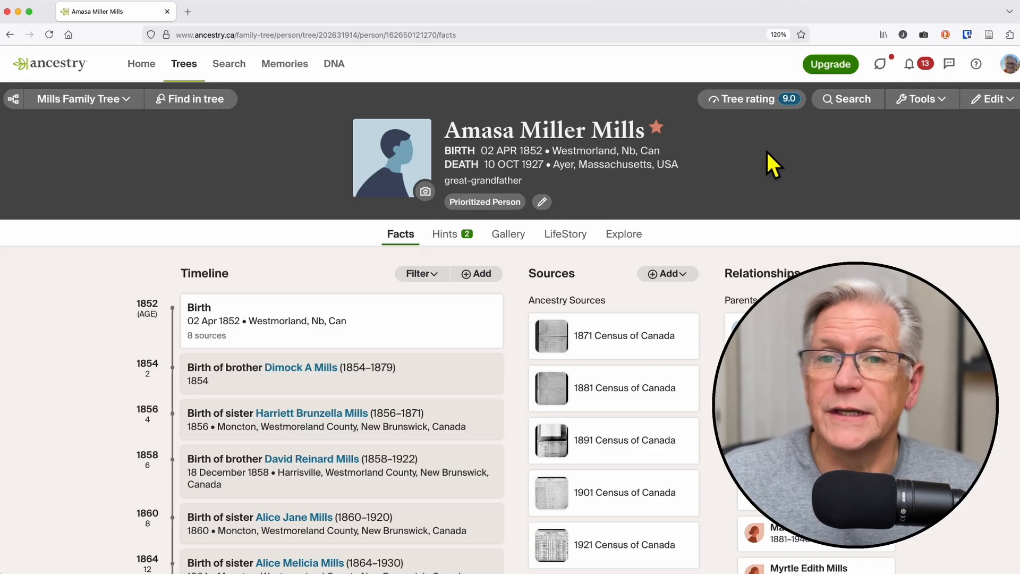
pyautogui.click(657, 130)
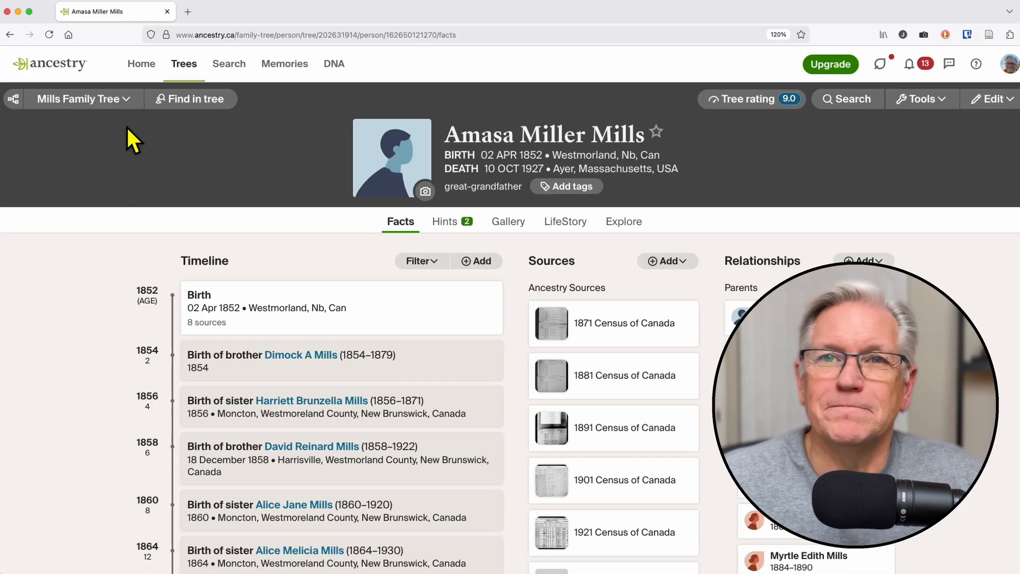
pyautogui.click(14, 100)
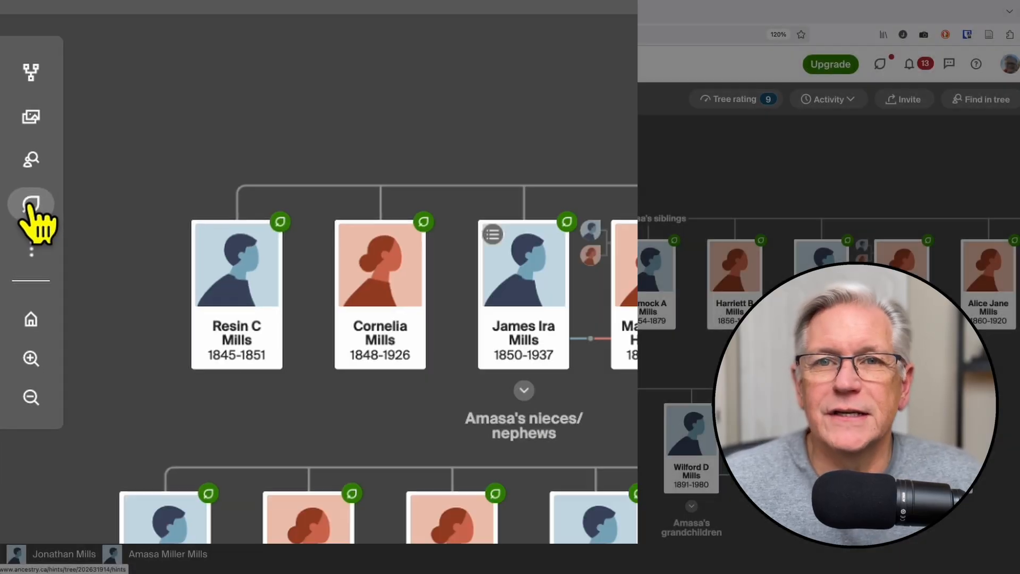
pyautogui.click(37, 192)
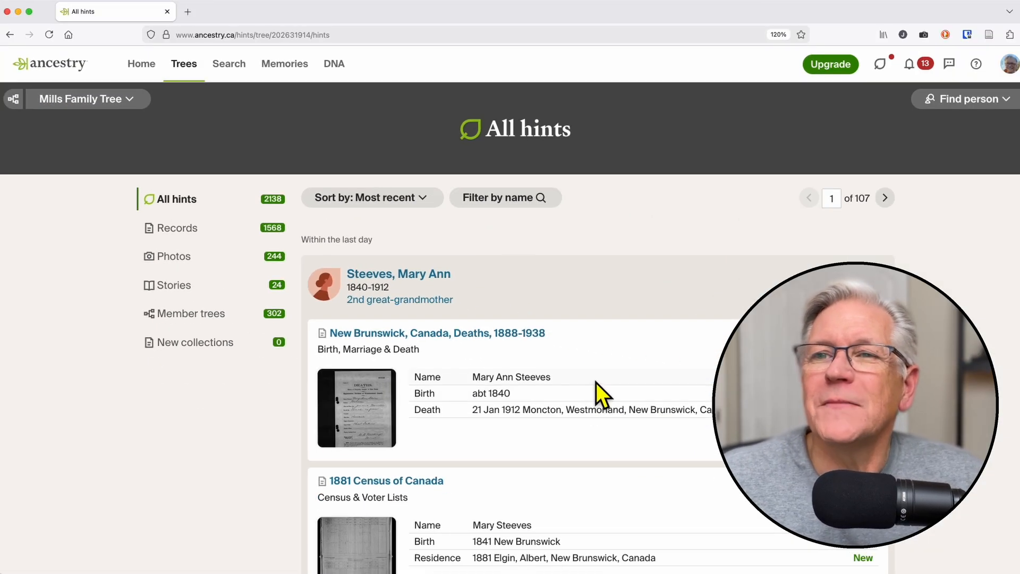
pyautogui.scroll(-3, 597, 383)
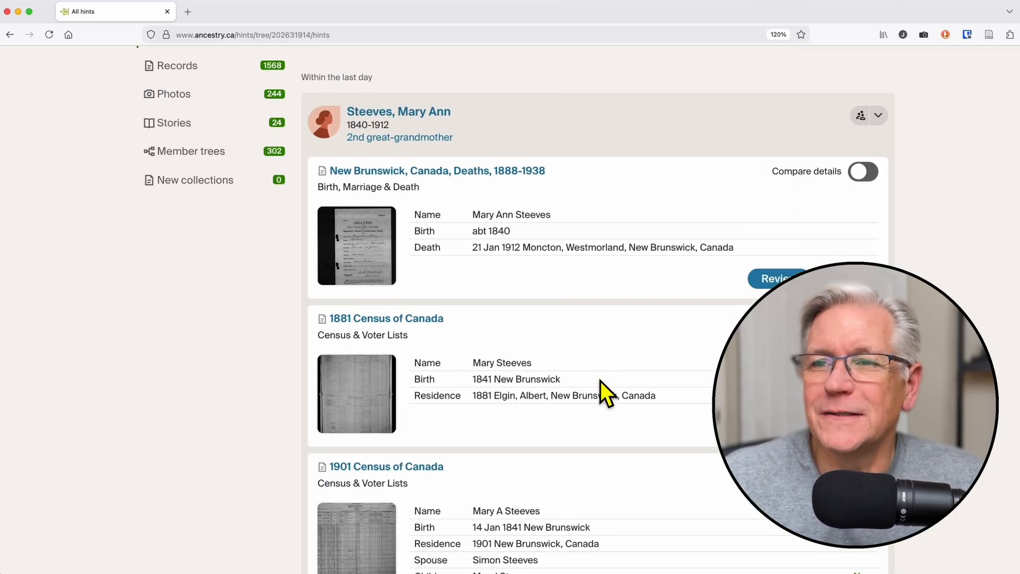
pyautogui.scroll(-5, 600, 381)
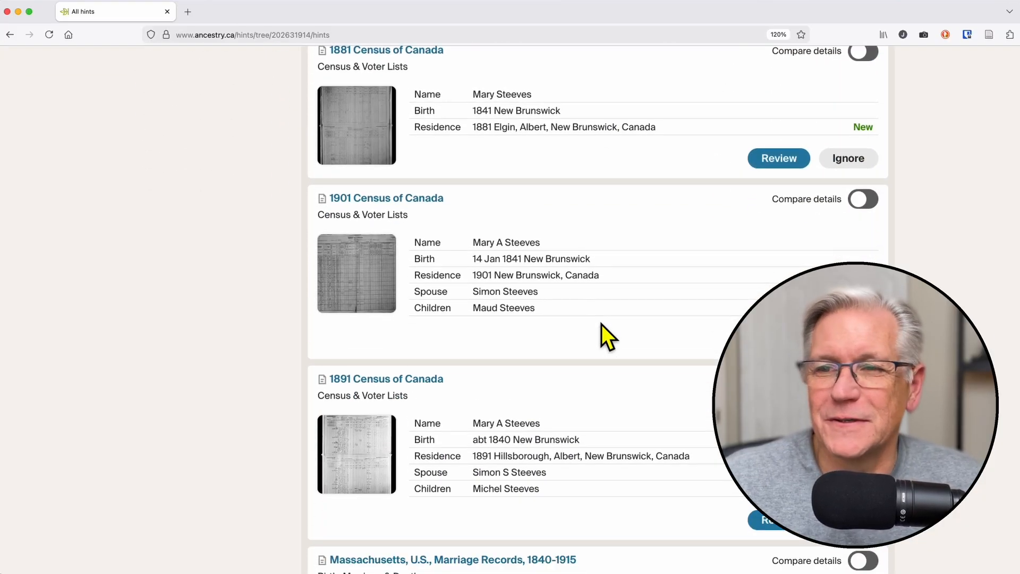
pyautogui.scroll(-3, 601, 324)
pyautogui.scroll(10, 606, 317)
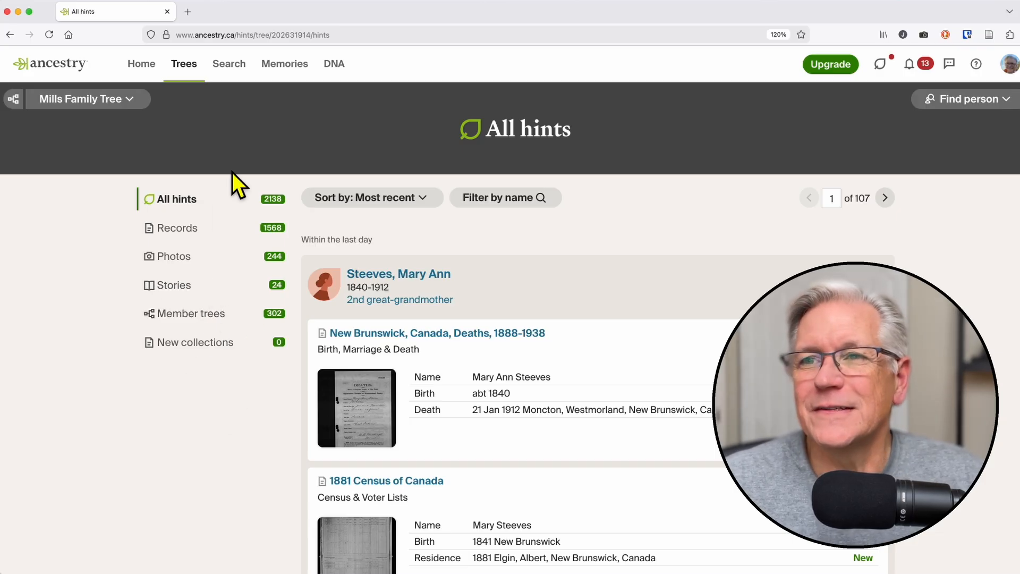
pyautogui.click(12, 101)
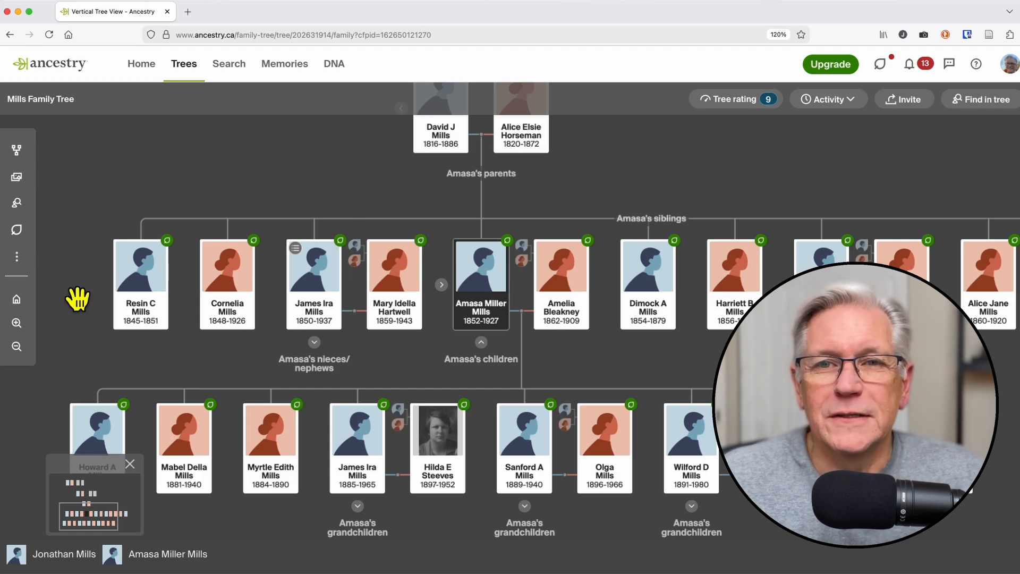
pyautogui.click(17, 257)
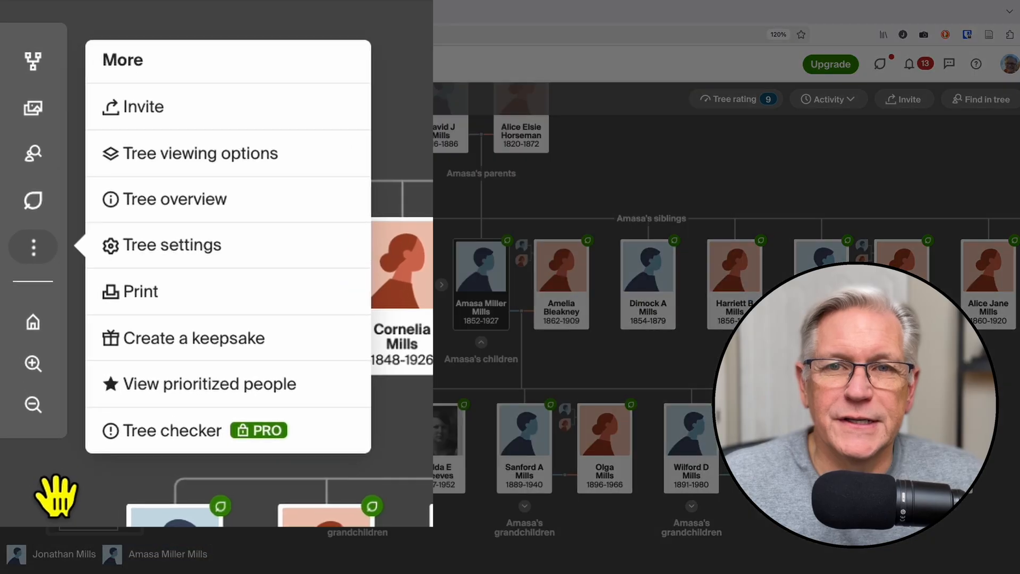
pyautogui.click(56, 494)
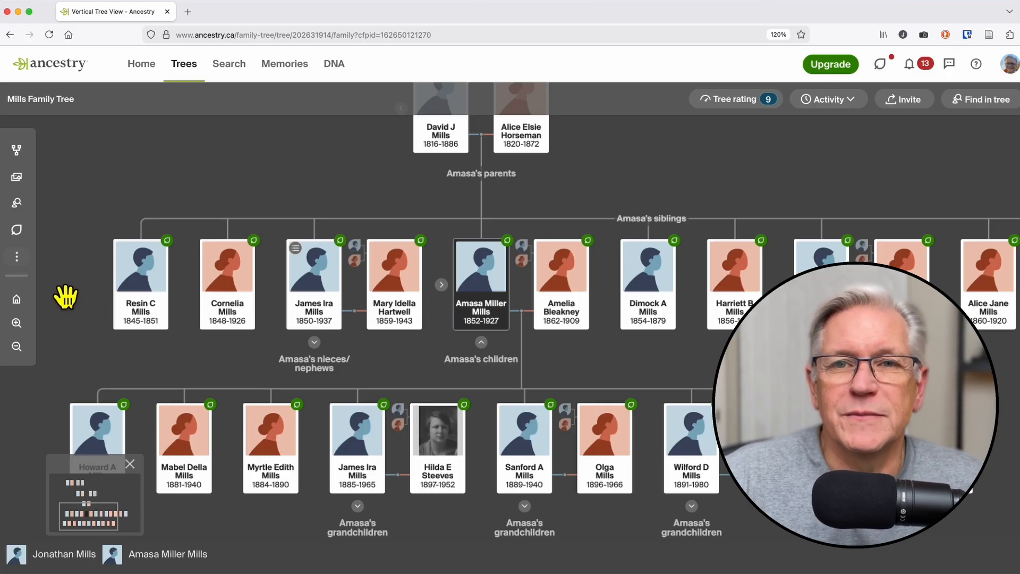
pyautogui.click(16, 322)
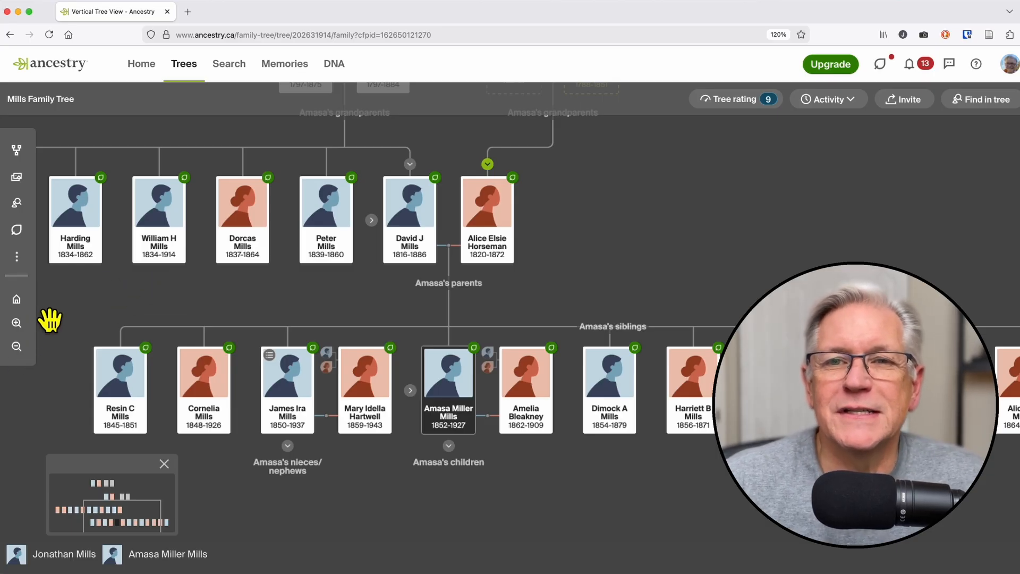
pyautogui.click(16, 324)
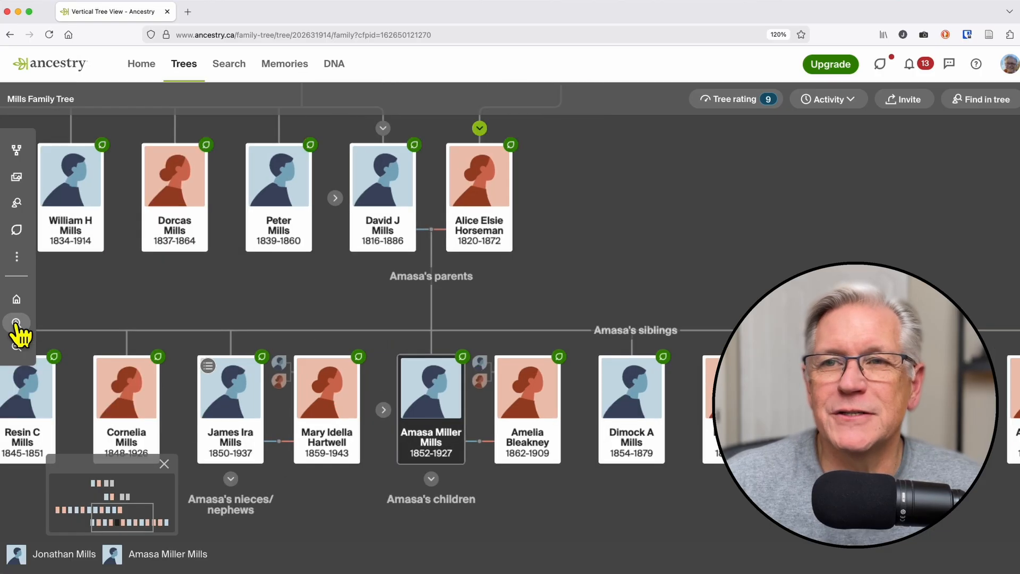
pyautogui.click(16, 346)
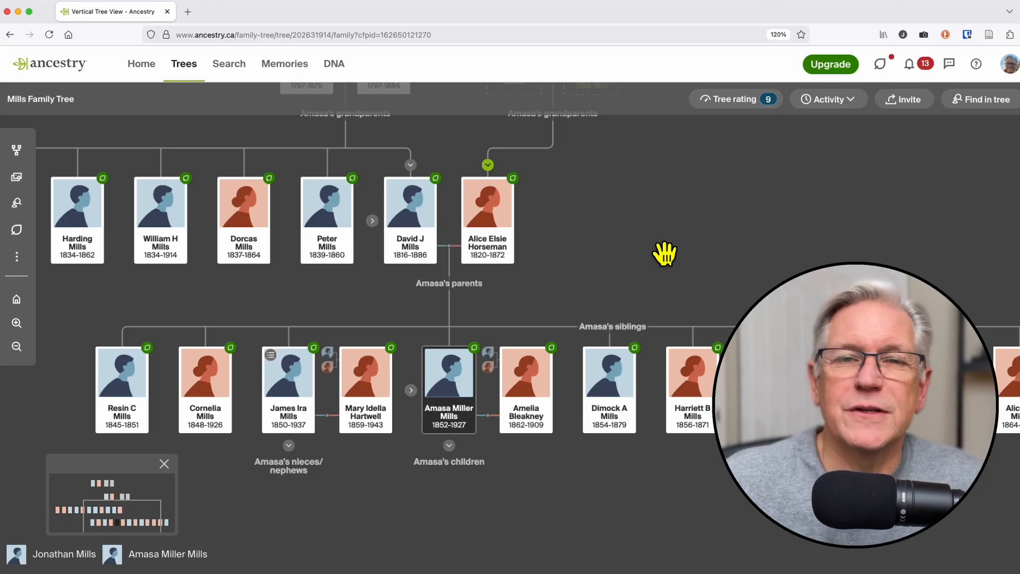
pyautogui.moveTo(644, 257); pyautogui.dragTo(757, 295)
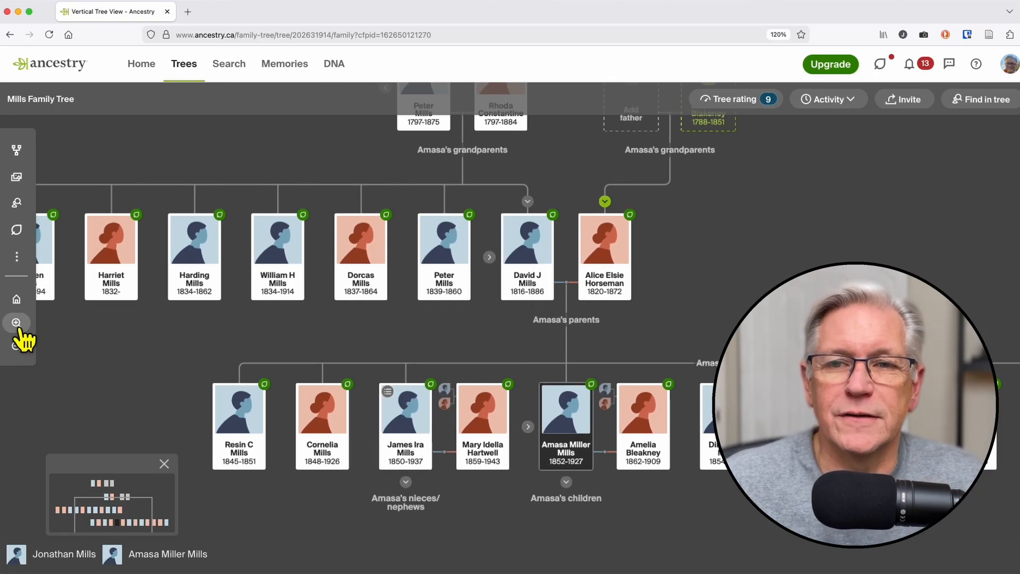
pyautogui.moveTo(118, 333); pyautogui.dragTo(204, 370)
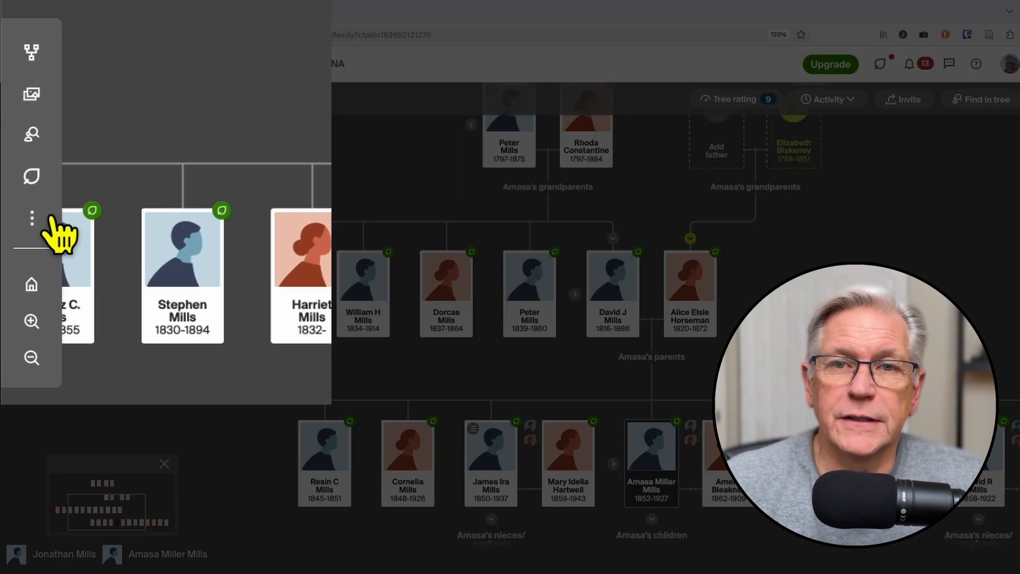
pyautogui.click(33, 217)
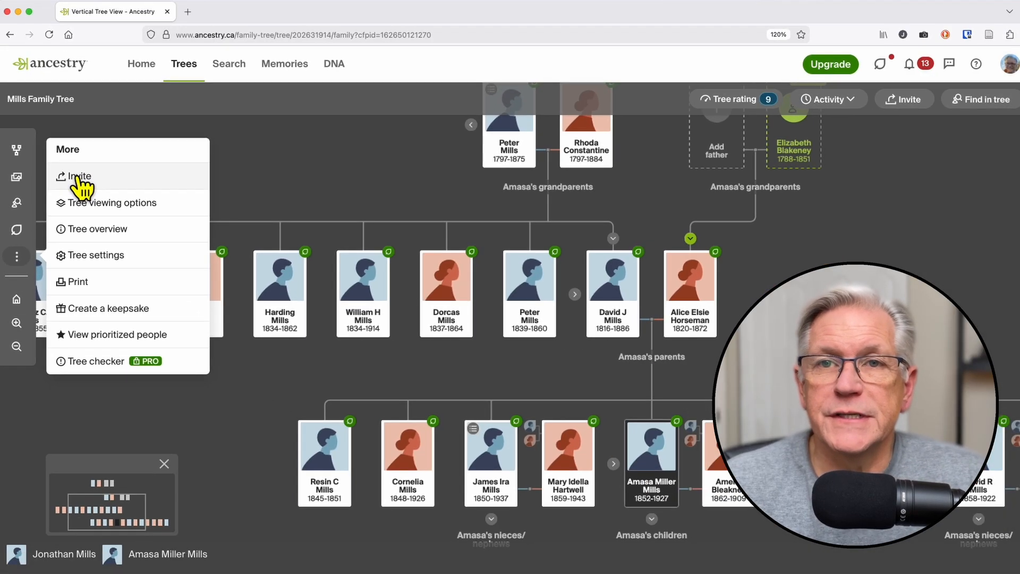
pyautogui.click(141, 125)
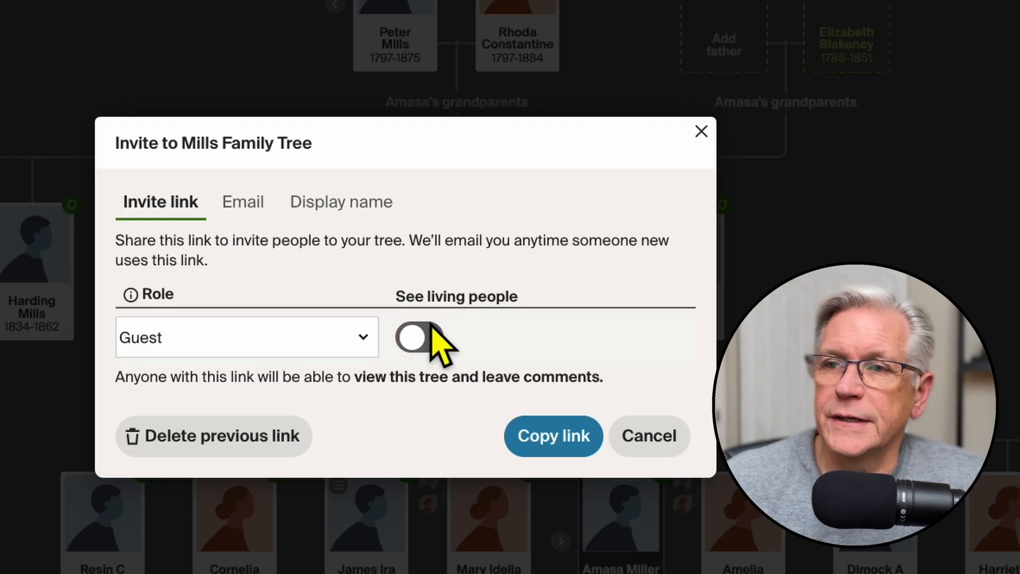
pyautogui.click(340, 338)
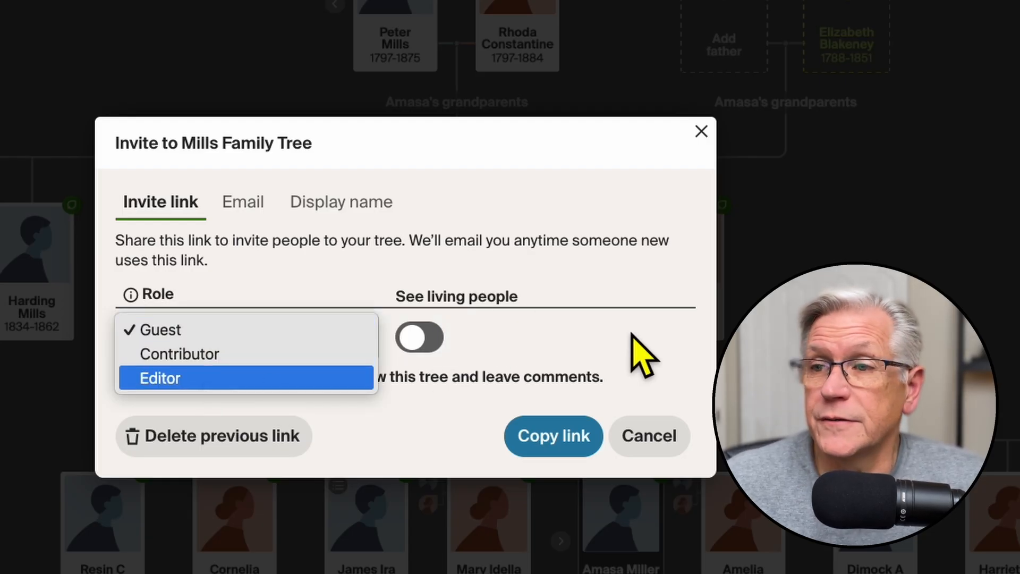
pyautogui.click(645, 354)
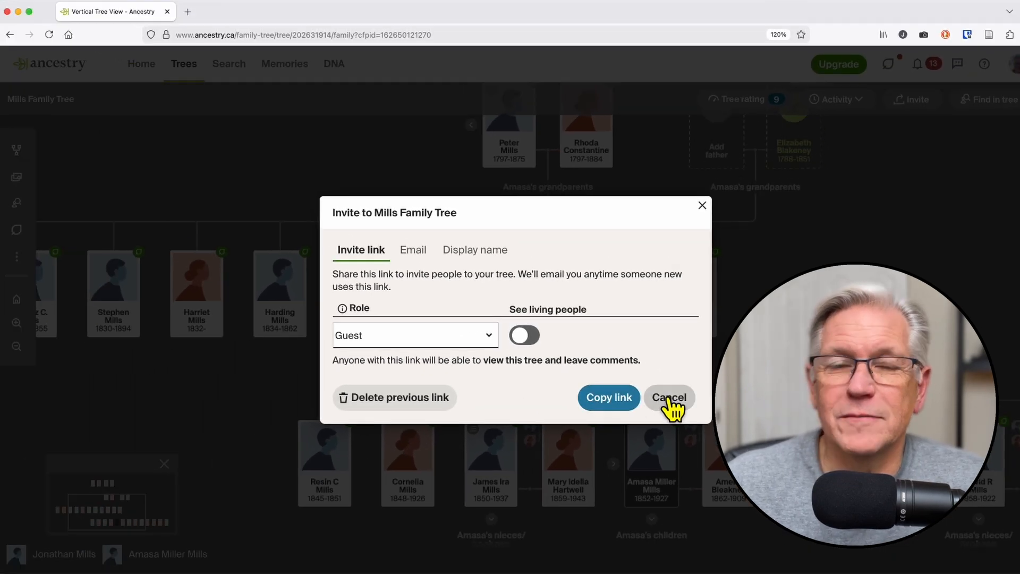
pyautogui.click(669, 399)
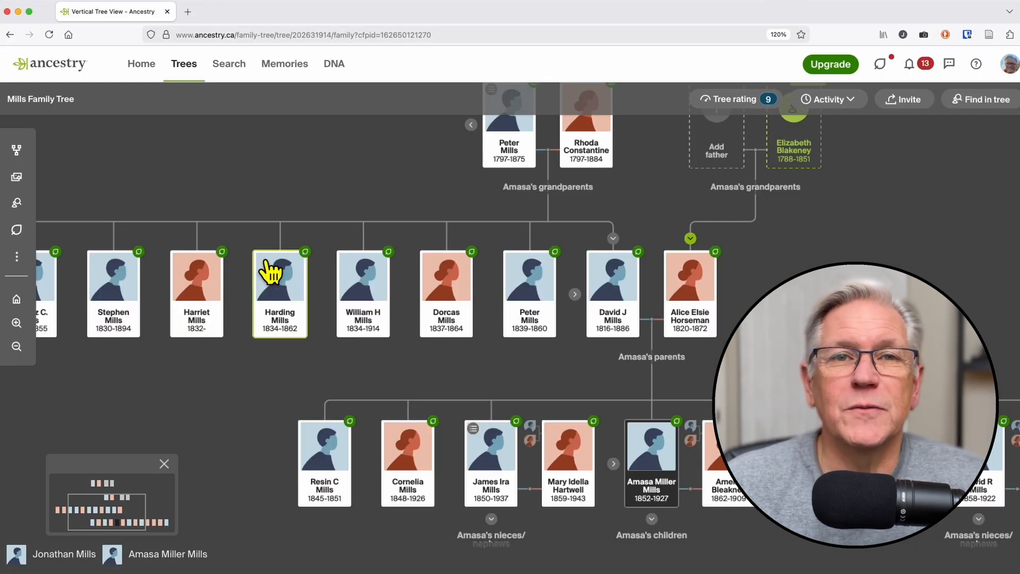
pyautogui.click(16, 256)
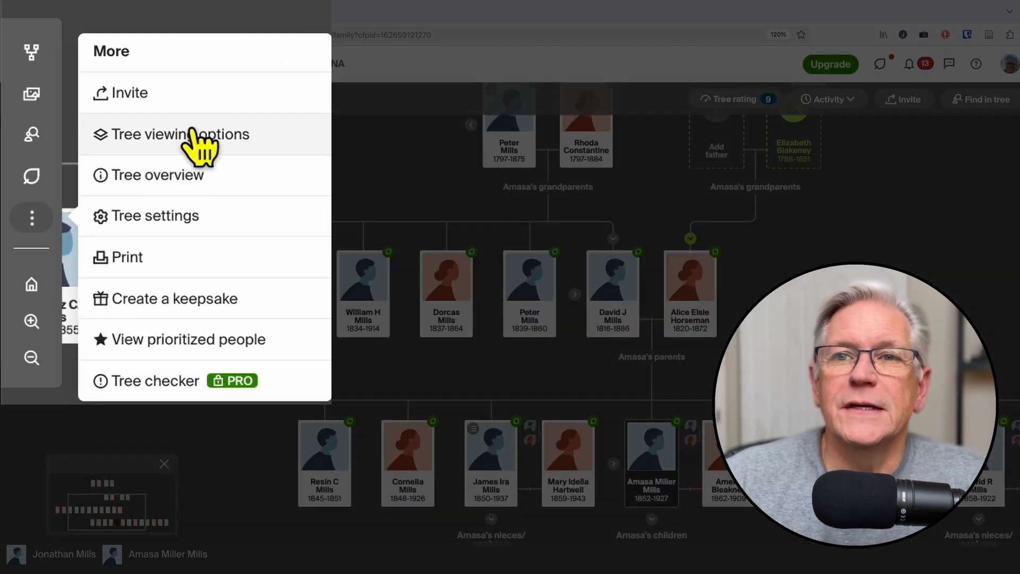
pyautogui.click(194, 136)
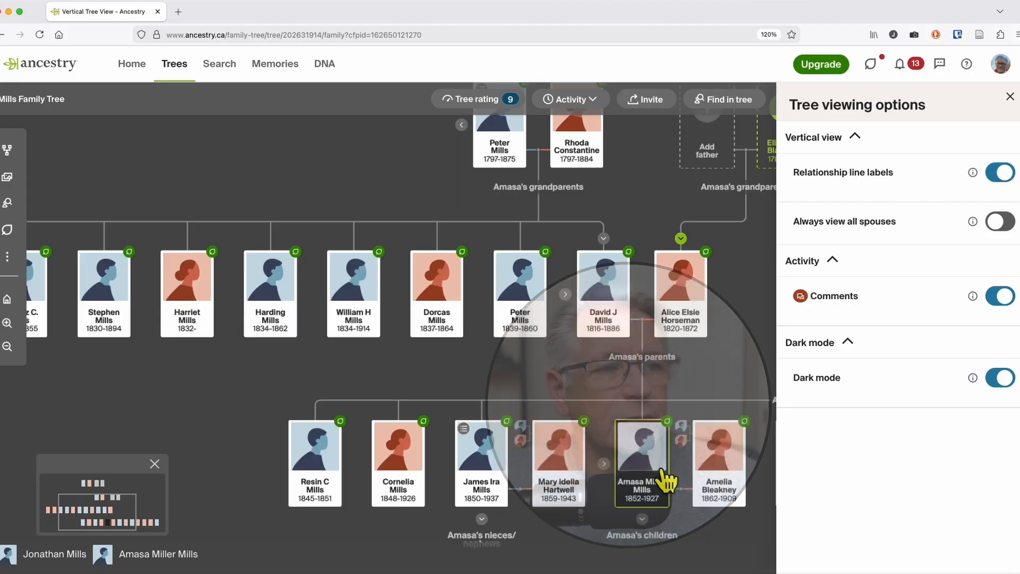
pyautogui.click(999, 174)
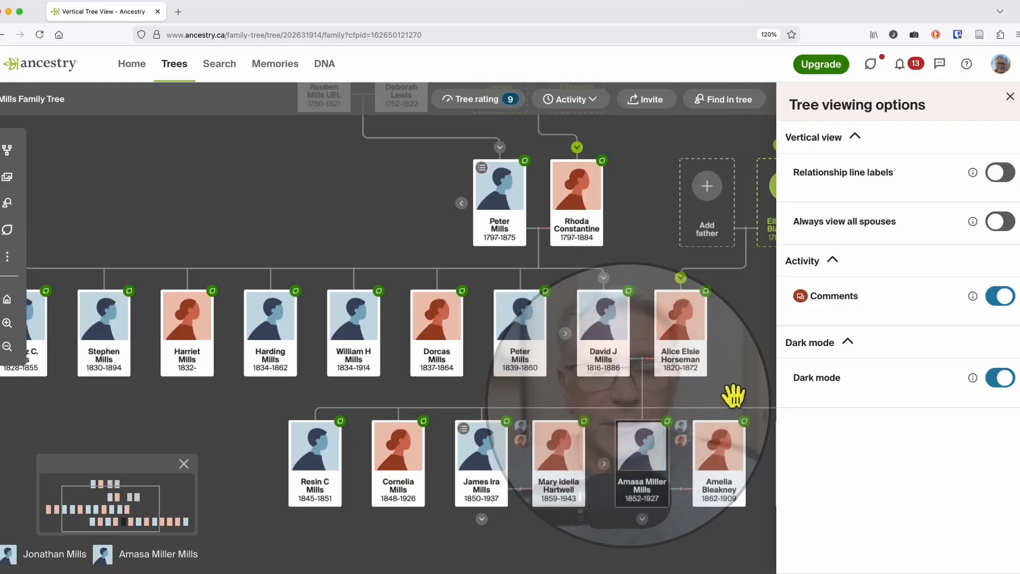
pyautogui.click(1005, 171)
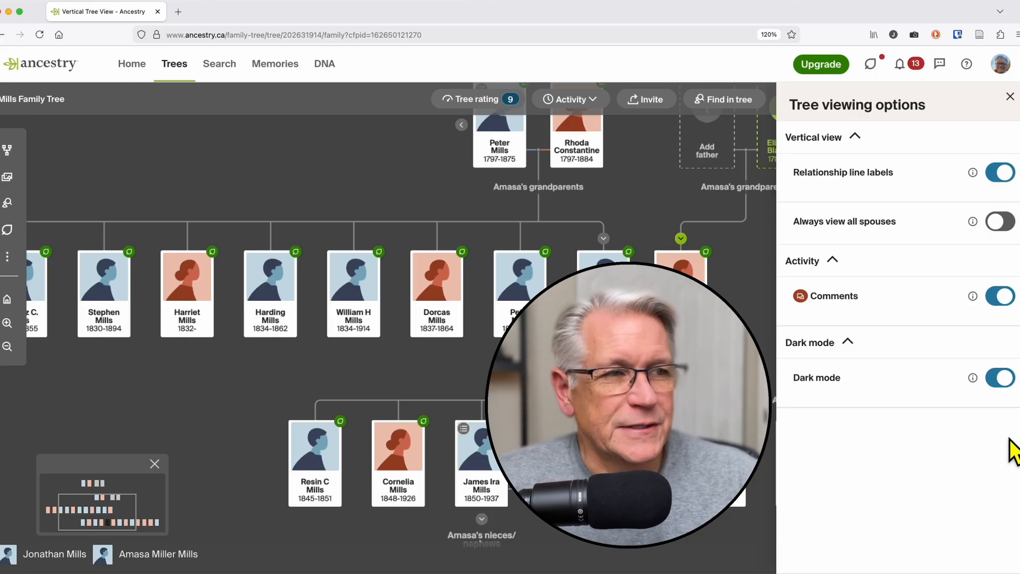
pyautogui.click(992, 386)
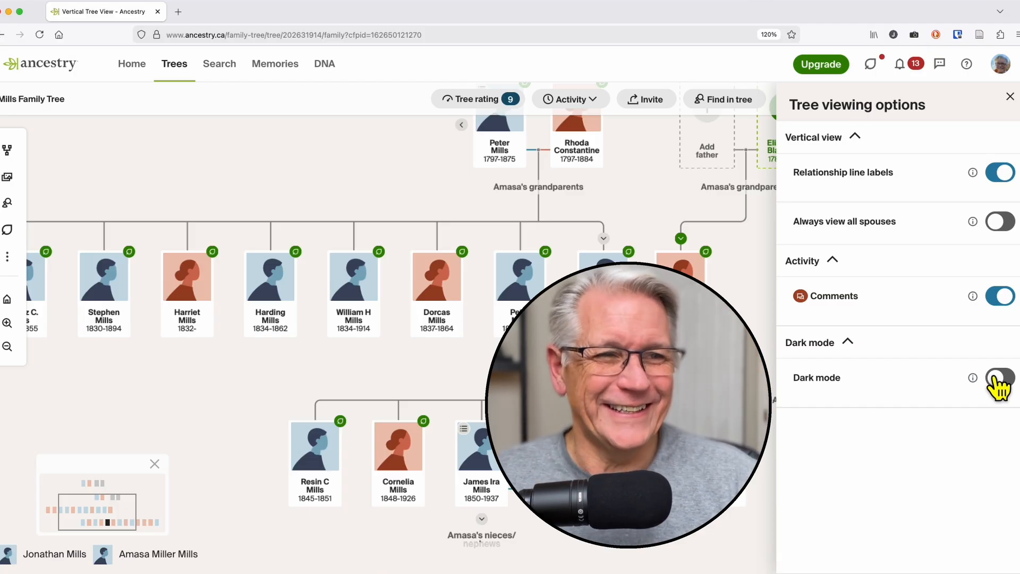
pyautogui.click(997, 381)
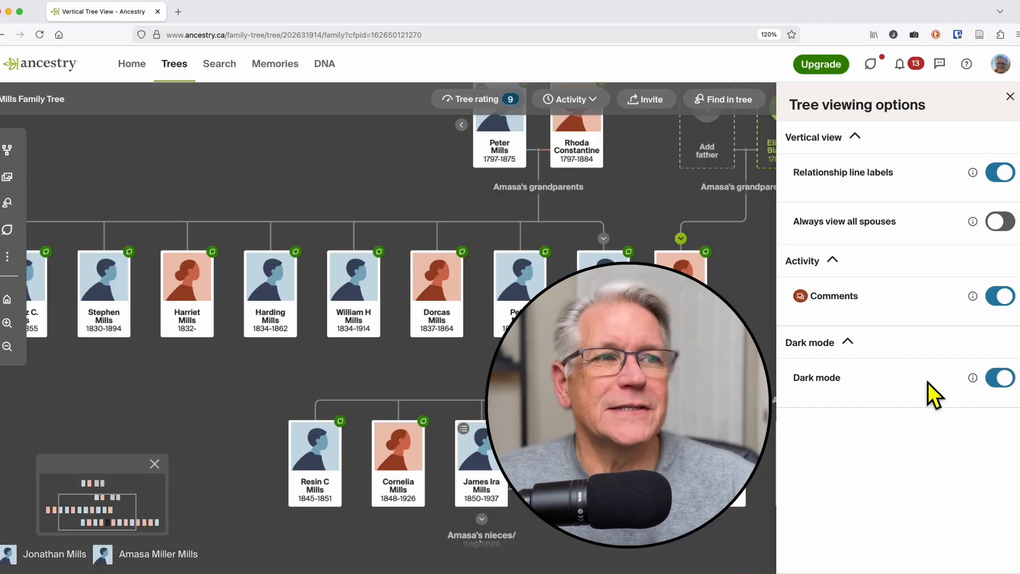
pyautogui.click(1010, 96)
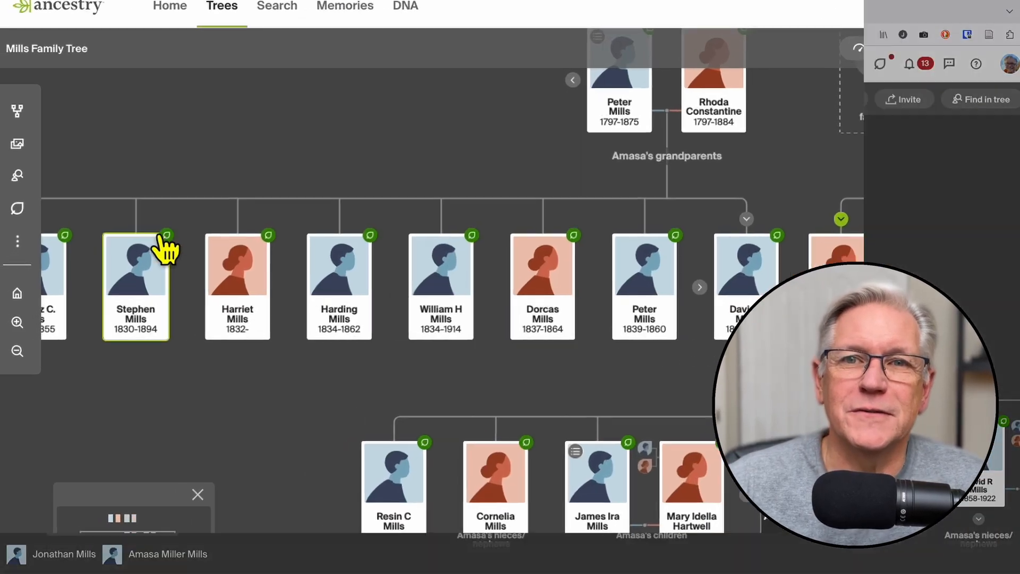
# Review the Mills Family Tree overview (363 people, 2138 hints), then return to Vertical Tree View.
pyautogui.click(7, 257)
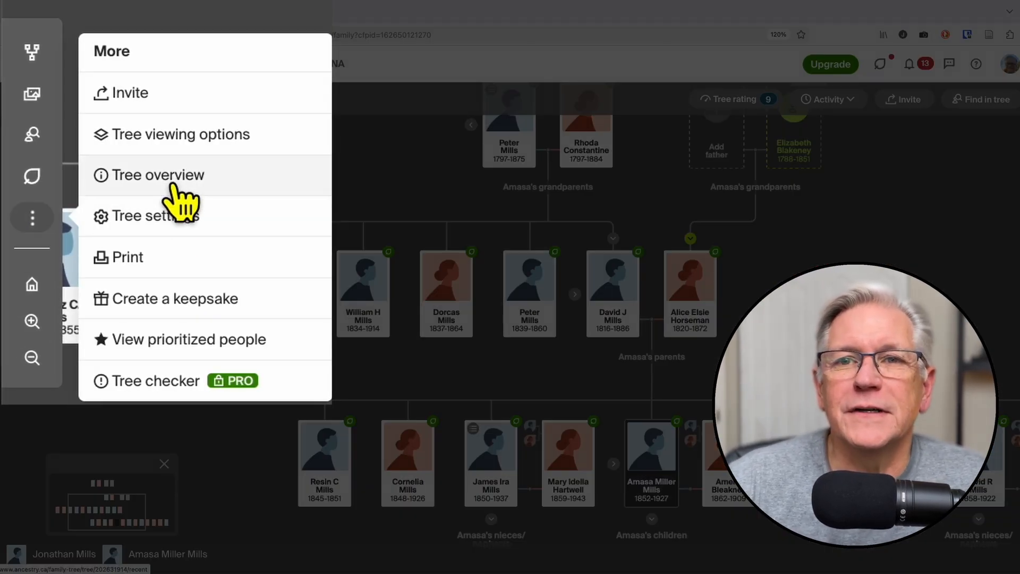
pyautogui.click(171, 184)
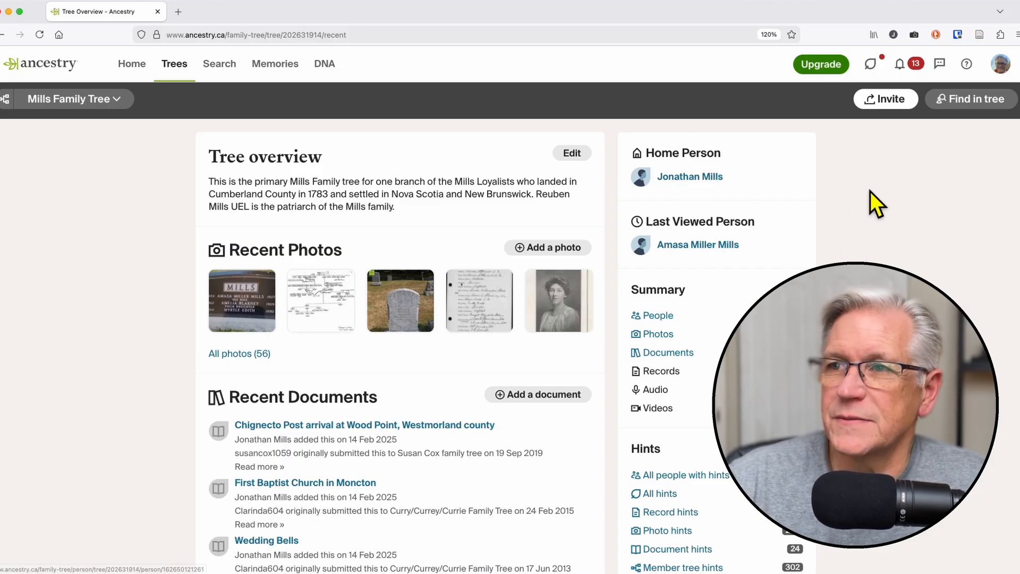
pyautogui.scroll(-3, 801, 238)
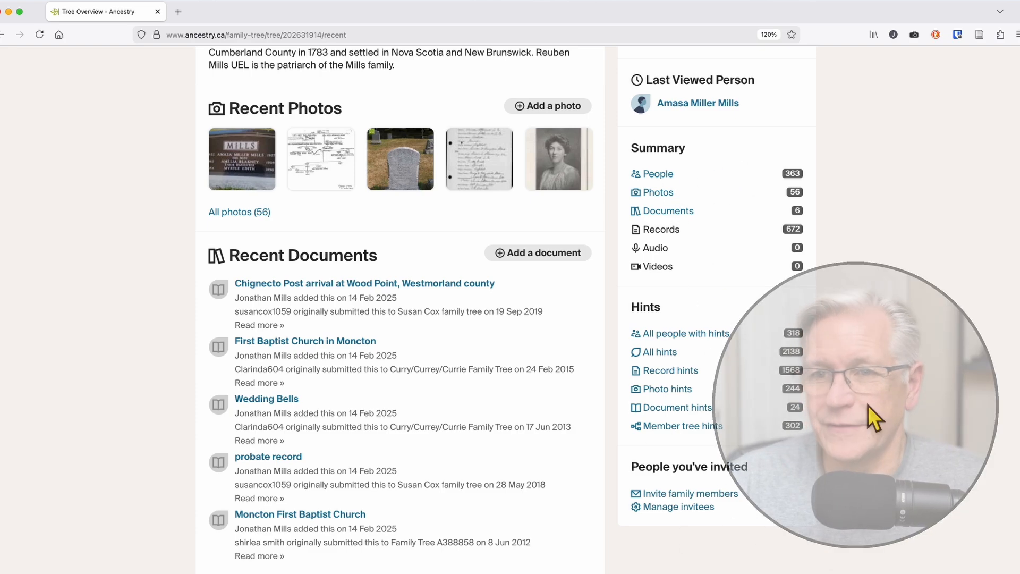
pyautogui.scroll(3, 866, 420)
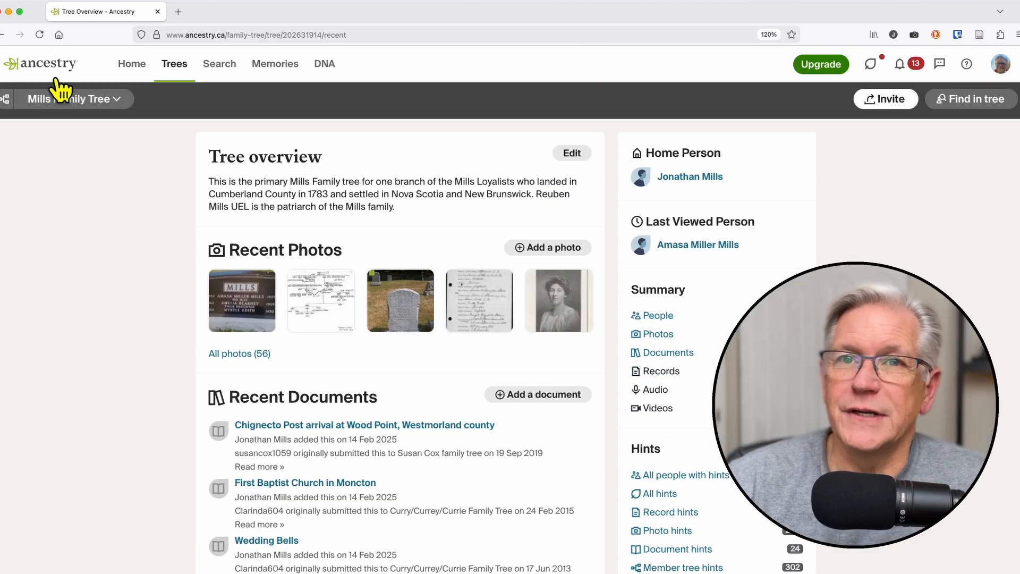
pyautogui.click(6, 104)
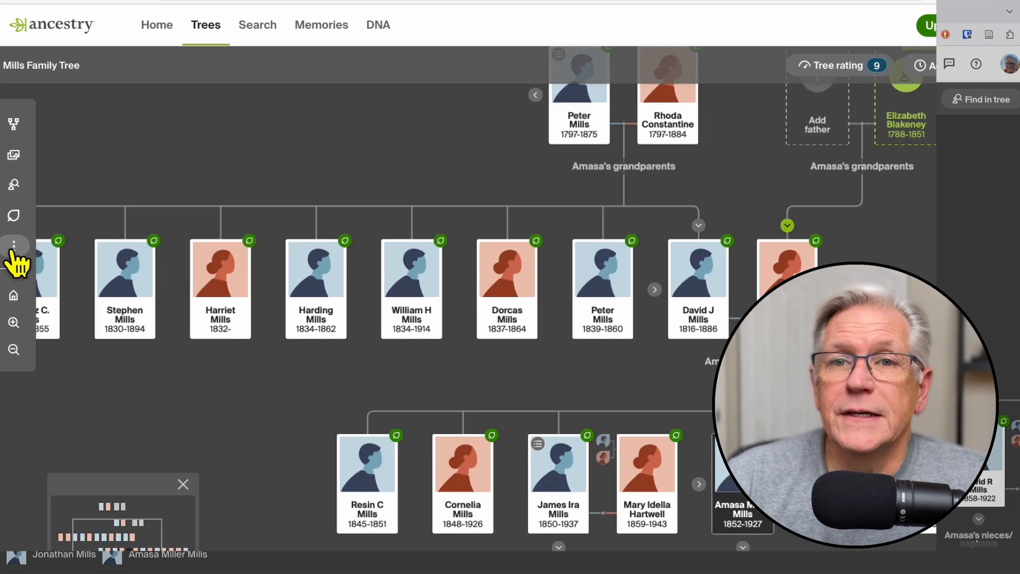
# Open Tree settings and look through the Mills Family Tree's Tree Info section.
pyautogui.click(7, 256)
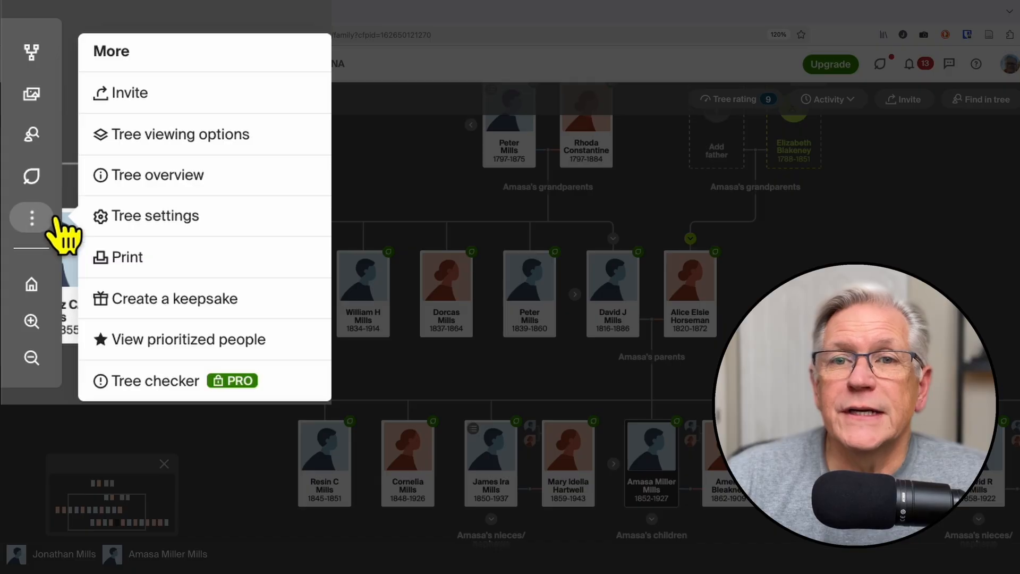
pyautogui.click(169, 215)
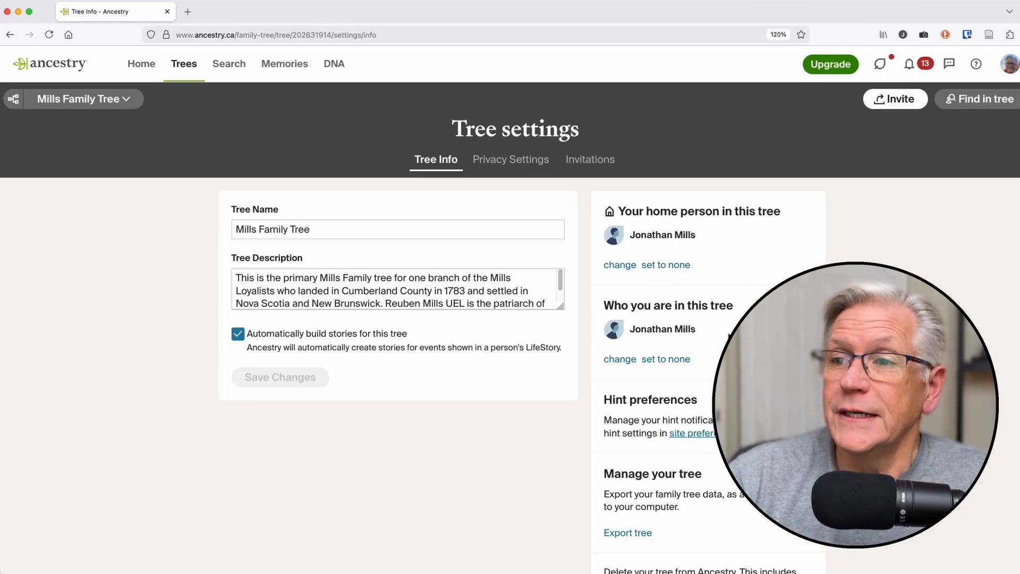
pyautogui.scroll(-5, 797, 276)
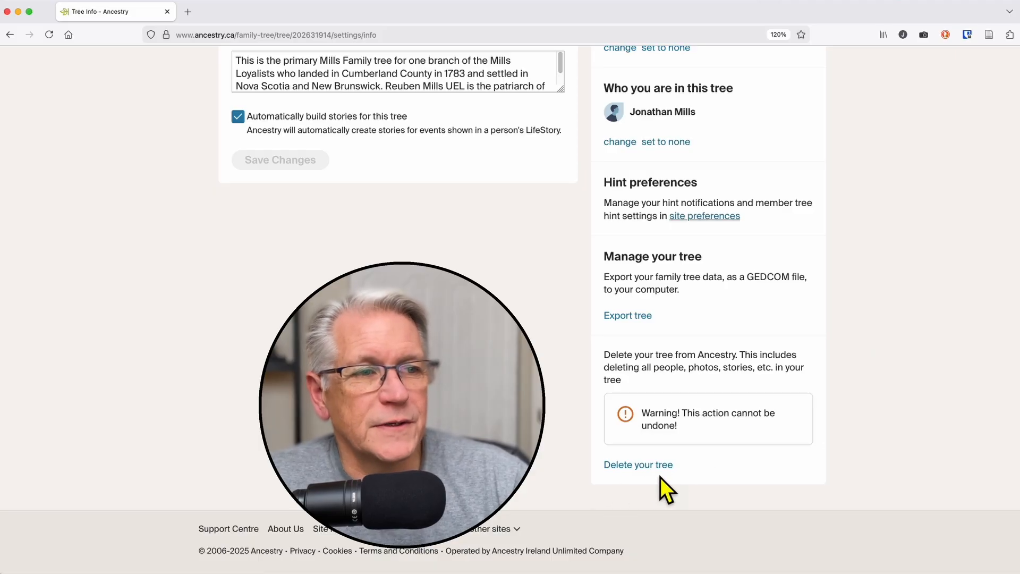
pyautogui.scroll(5, 881, 362)
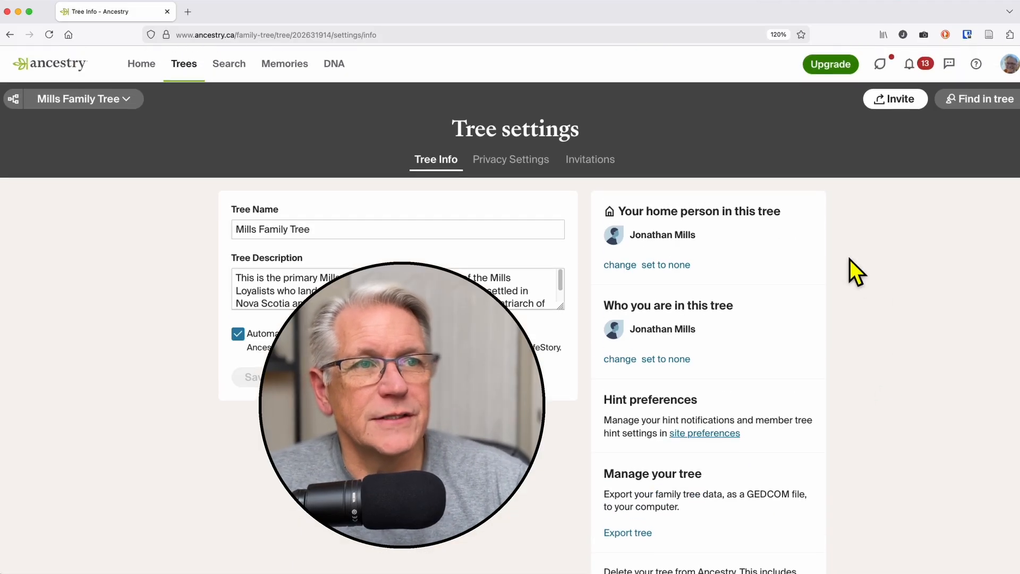
# Review the tree's Privacy Settings, then return to the family tree view.
pyautogui.click(514, 161)
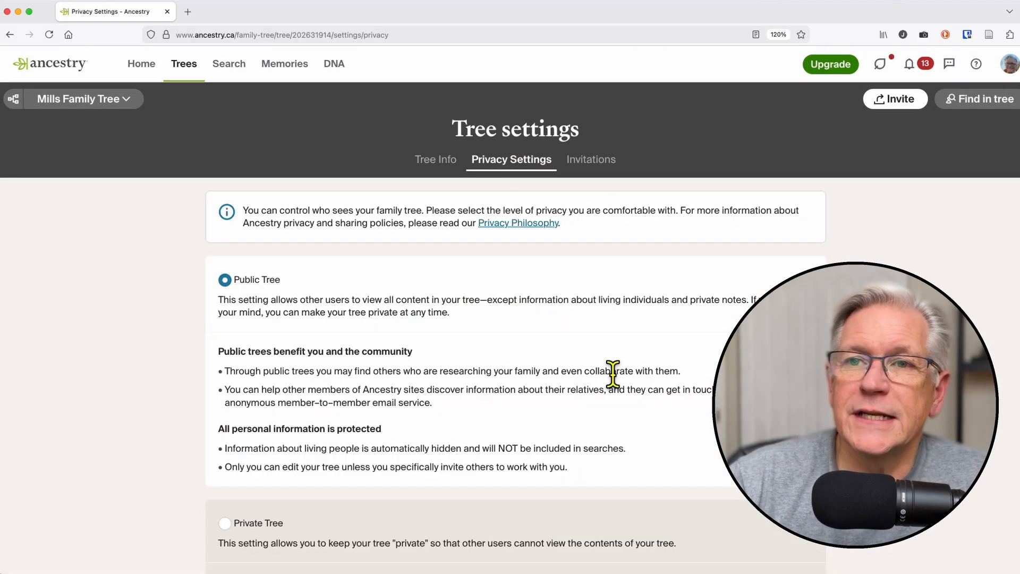
pyautogui.scroll(-3, 611, 351)
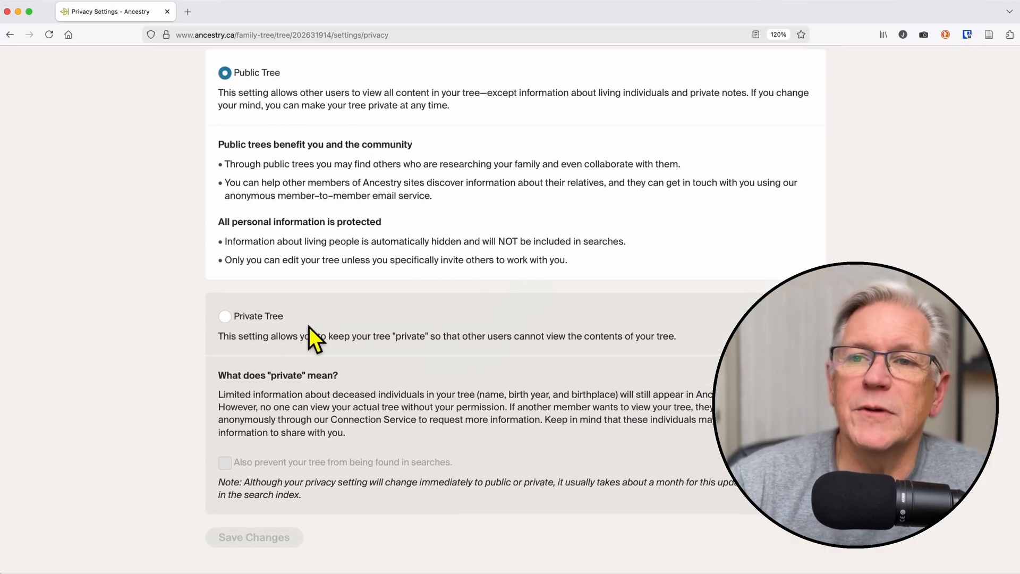
pyautogui.scroll(5, 574, 324)
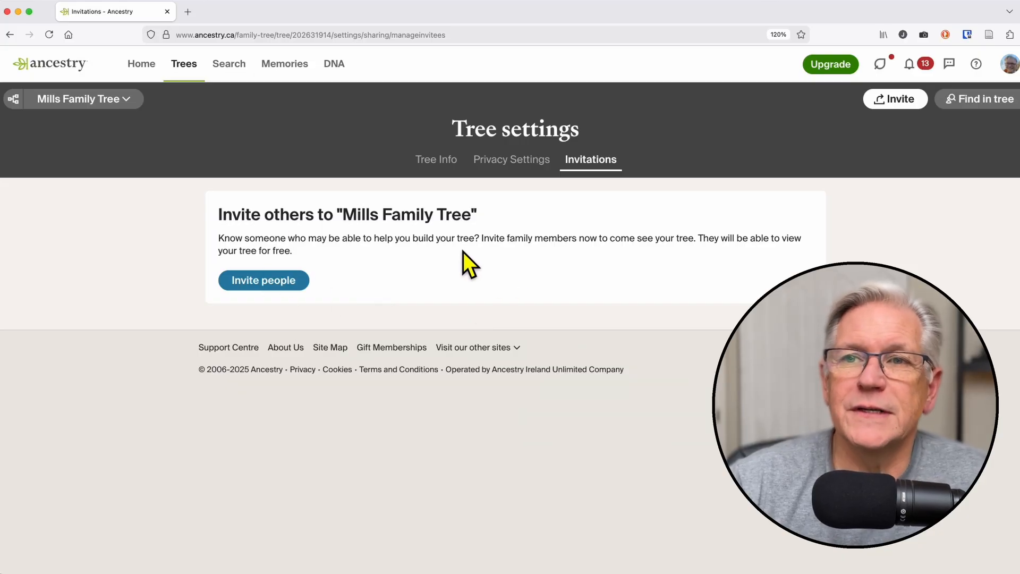
pyautogui.click(14, 101)
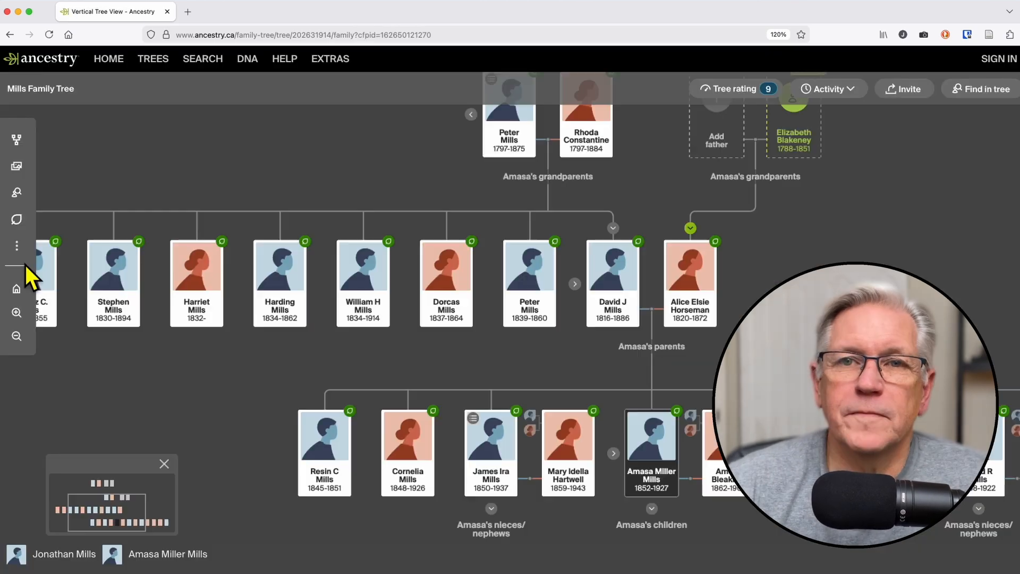
# Open the More tree options menu and nudge the tree cards slightly upward.
pyautogui.click(16, 246)
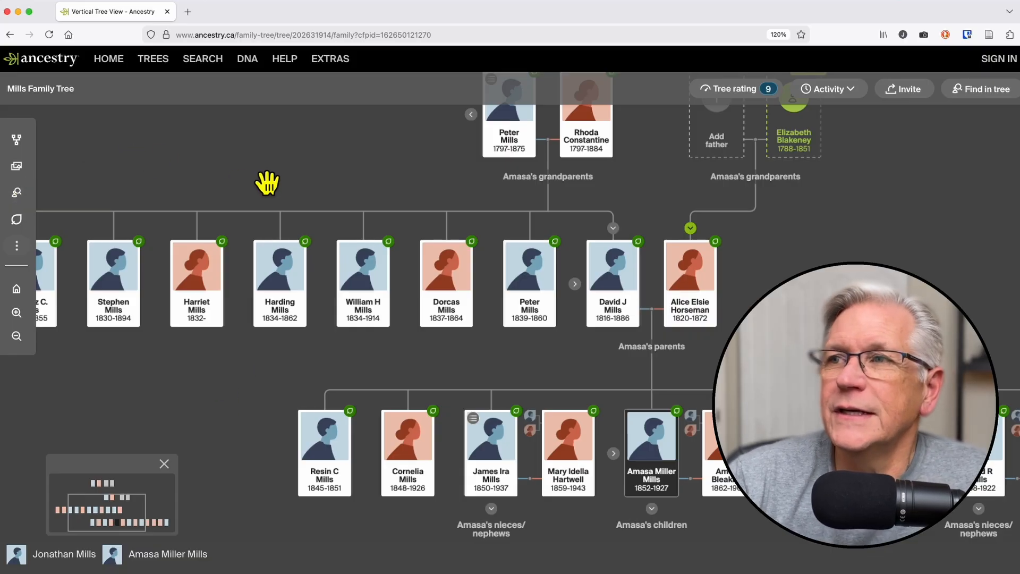
pyautogui.moveTo(319, 216); pyautogui.dragTo(320, 171)
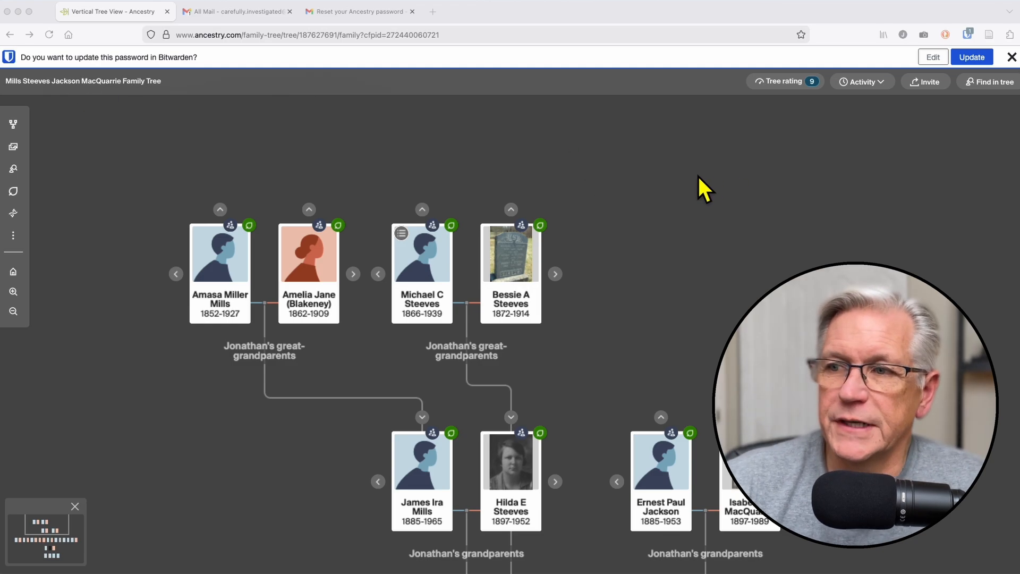
pyautogui.click(453, 379)
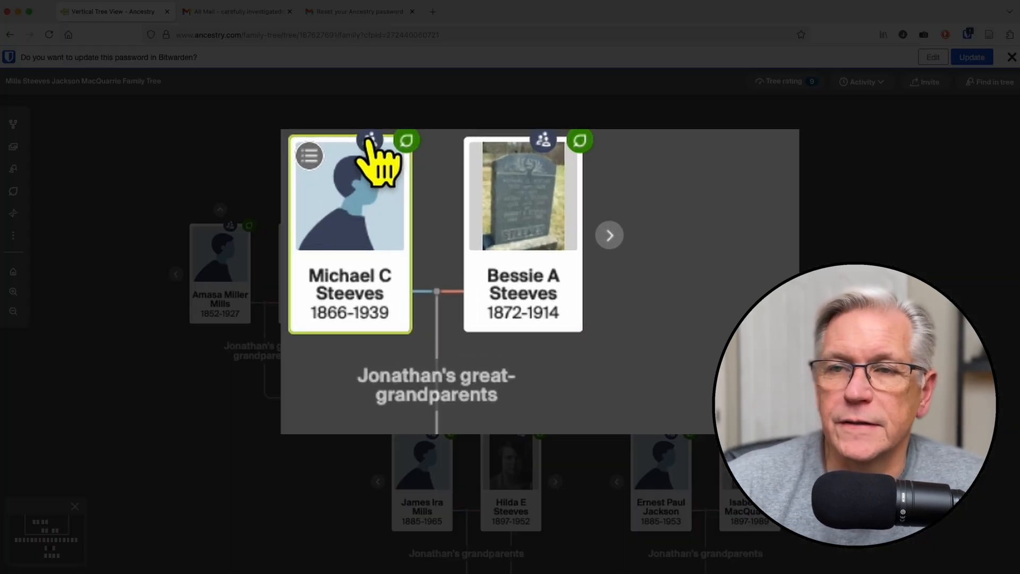
pyautogui.click(372, 143)
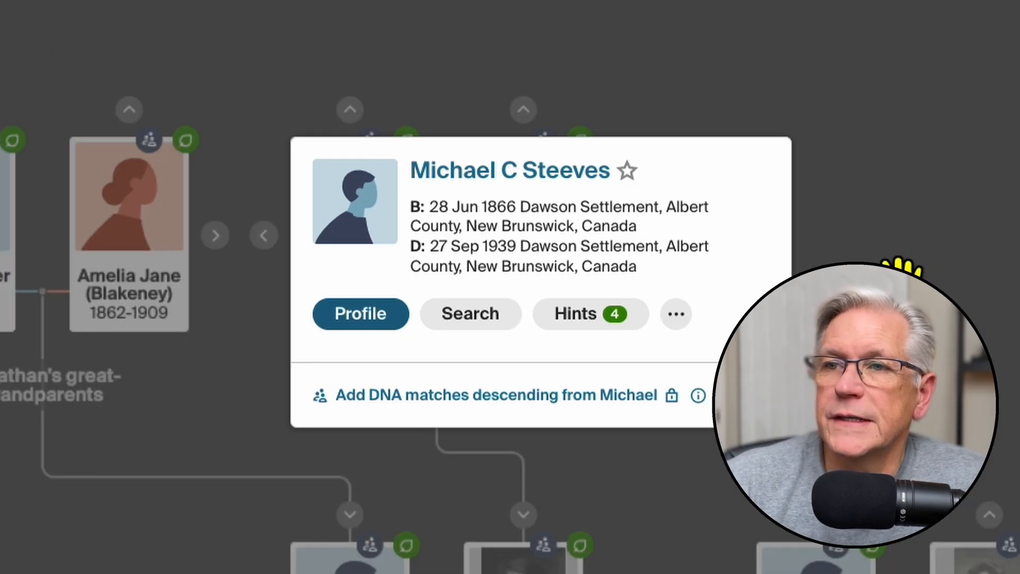
pyautogui.click(903, 260)
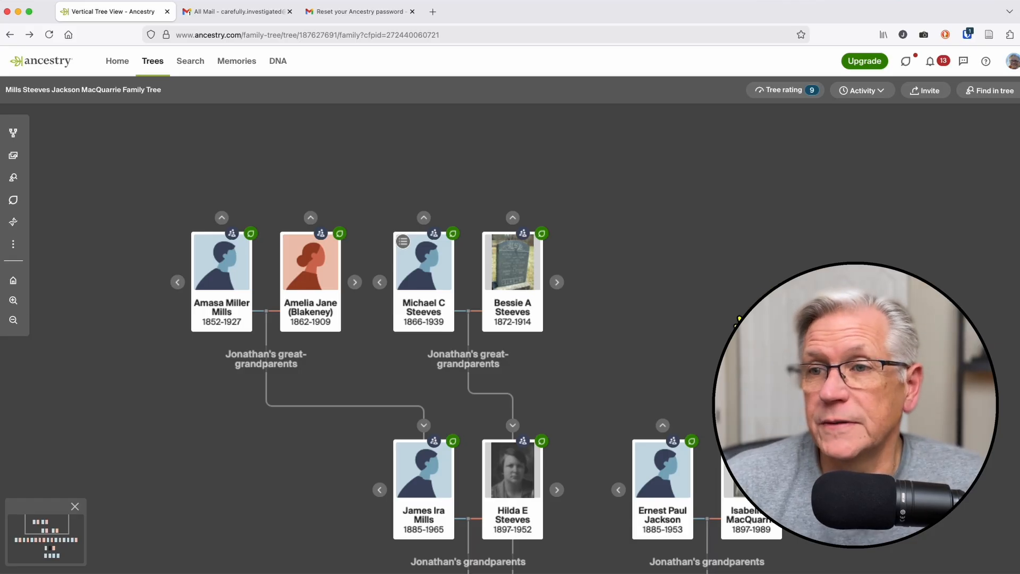
pyautogui.moveTo(696, 334); pyautogui.dragTo(693, 307)
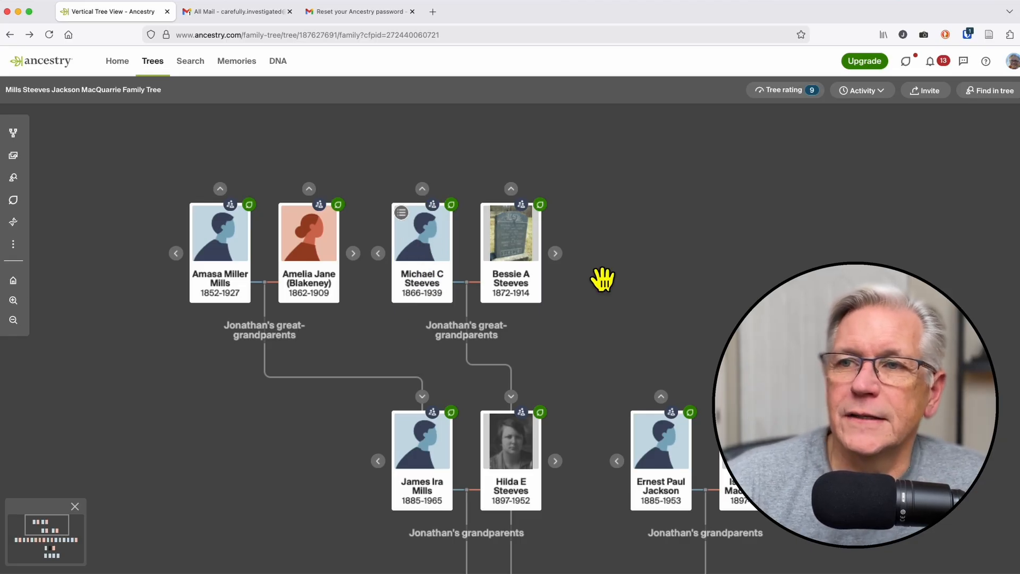
pyautogui.scroll(5, 604, 278)
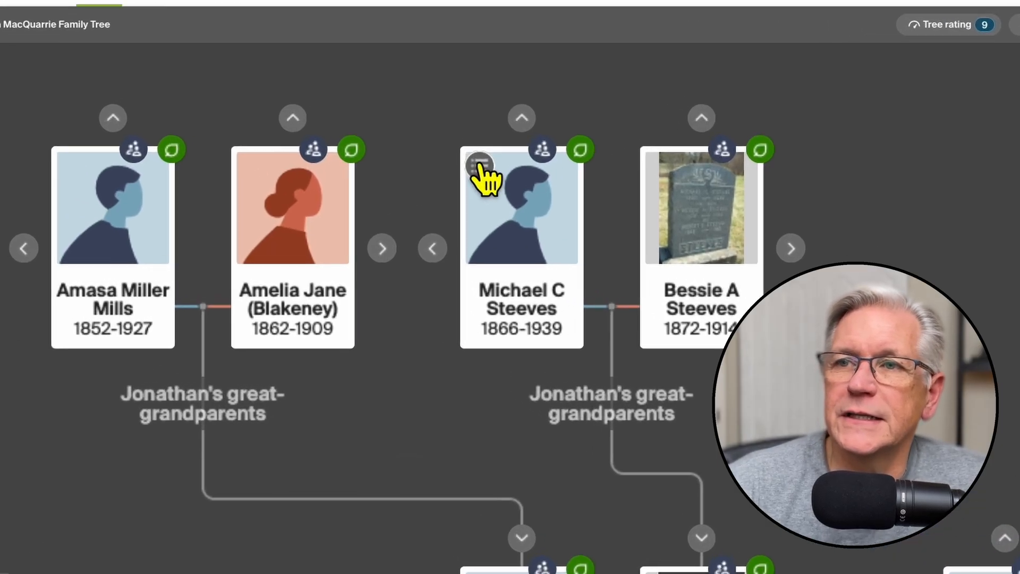
pyautogui.click(436, 194)
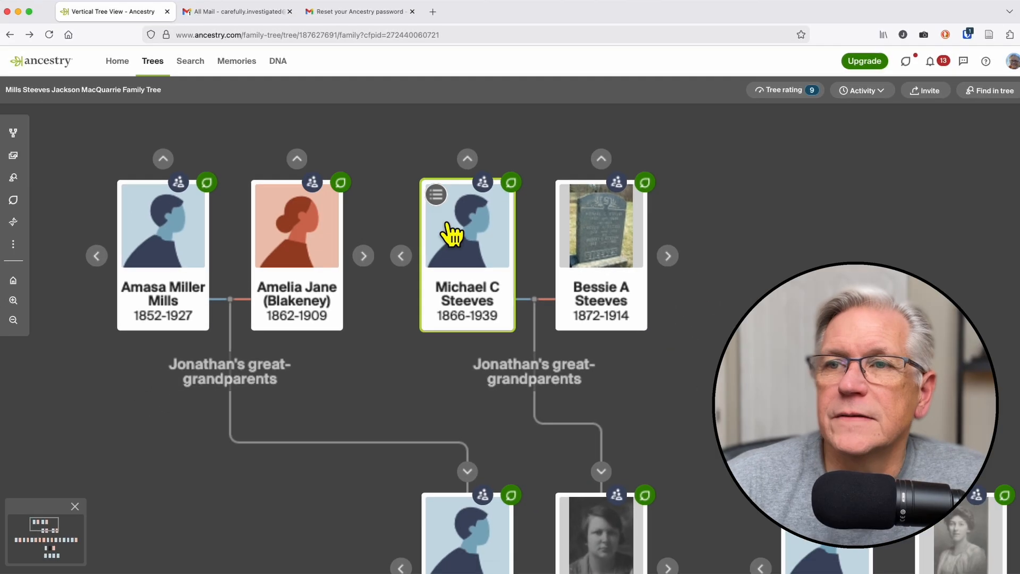
pyautogui.click(436, 195)
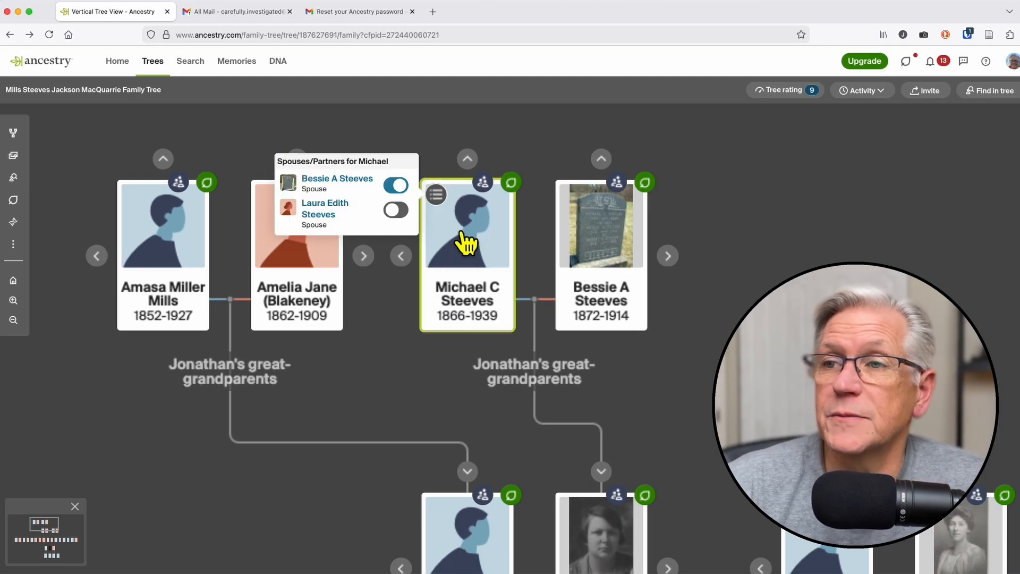
pyautogui.click(395, 210)
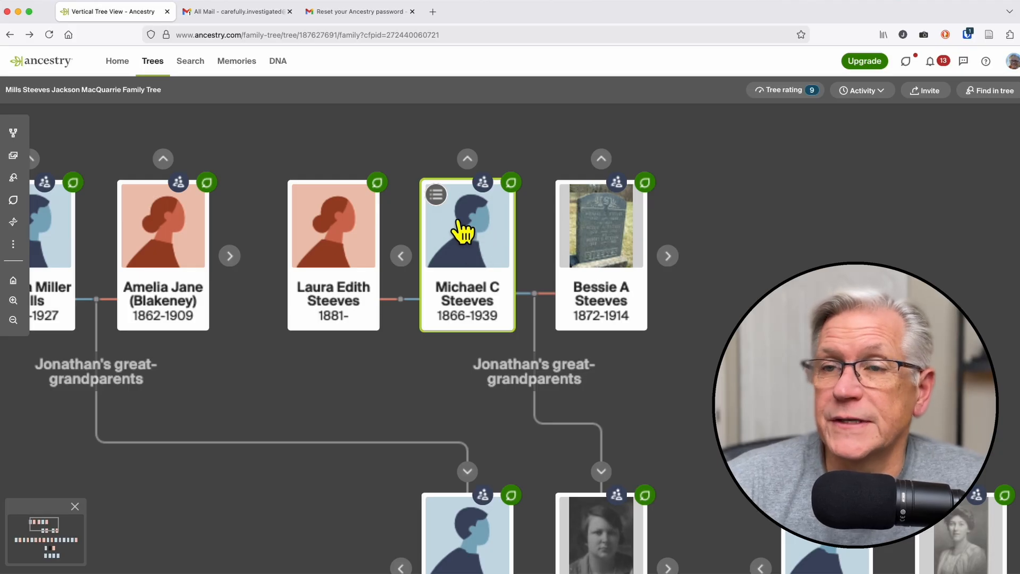
pyautogui.click(438, 202)
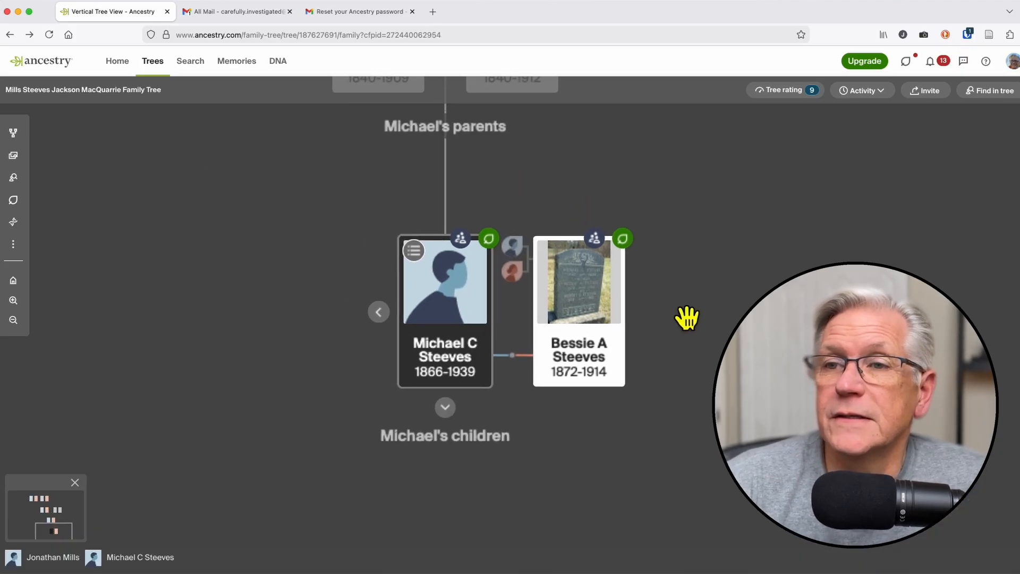
pyautogui.click(378, 312)
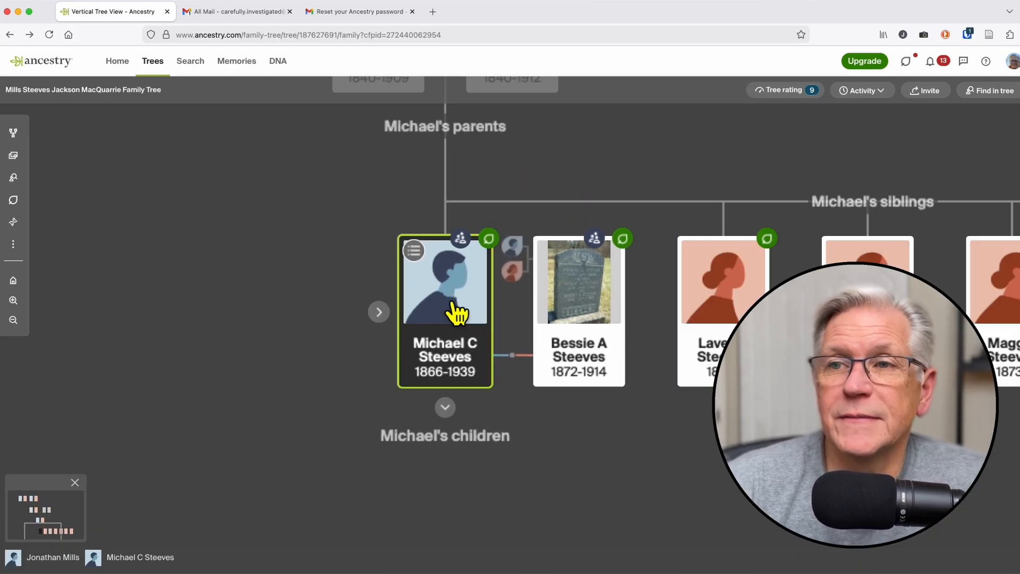
pyautogui.click(415, 251)
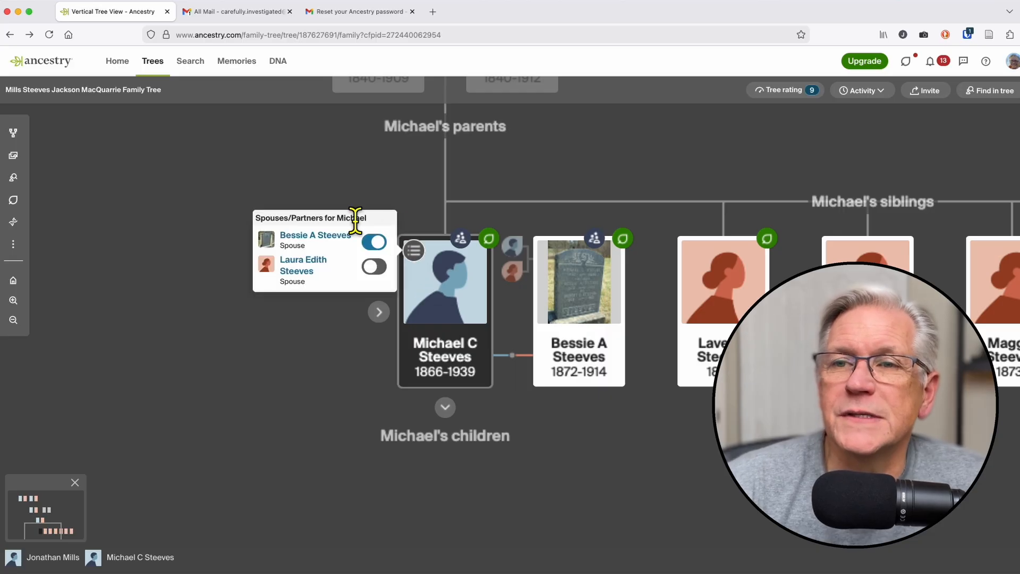
pyautogui.moveTo(651, 406); pyautogui.dragTo(539, 455)
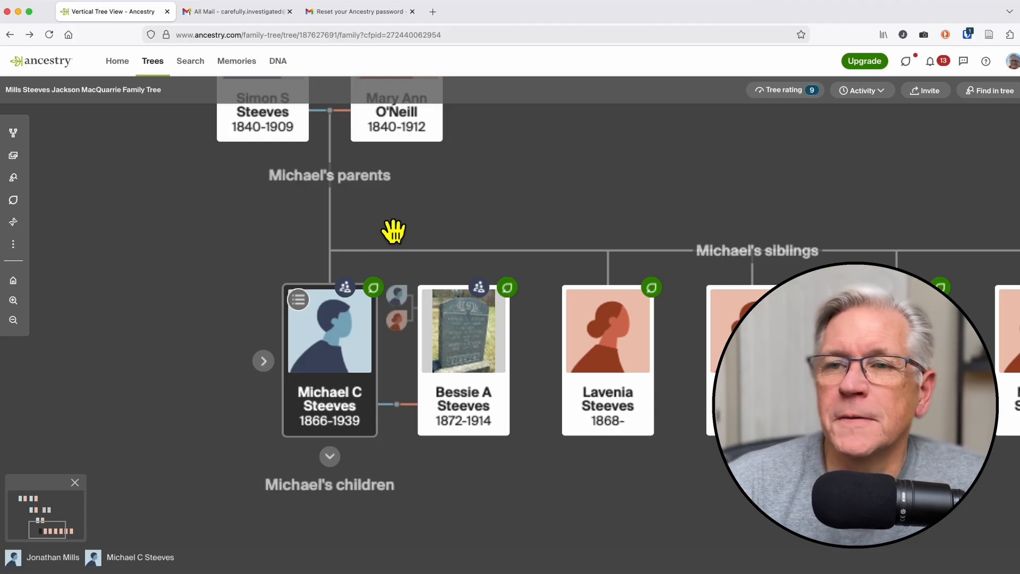
pyautogui.click(298, 300)
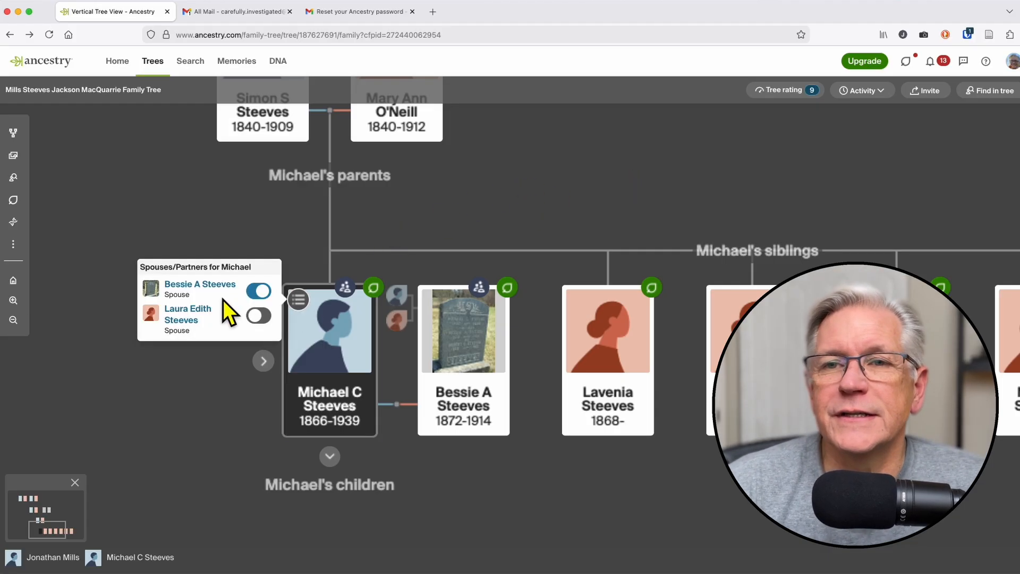
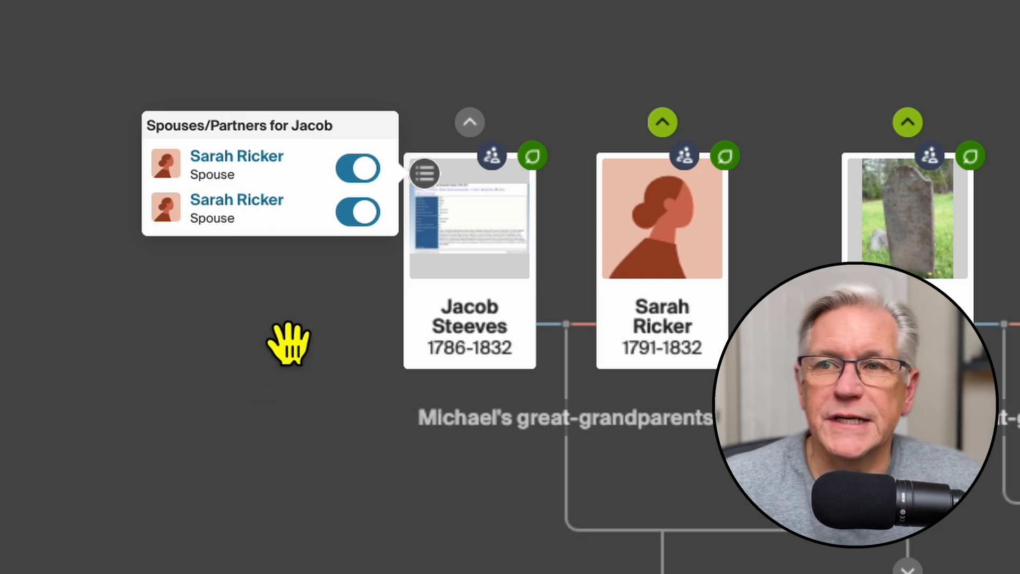
# Close the Spouses/Partners list to return to the full vertical tree view.
pyautogui.click(424, 173)
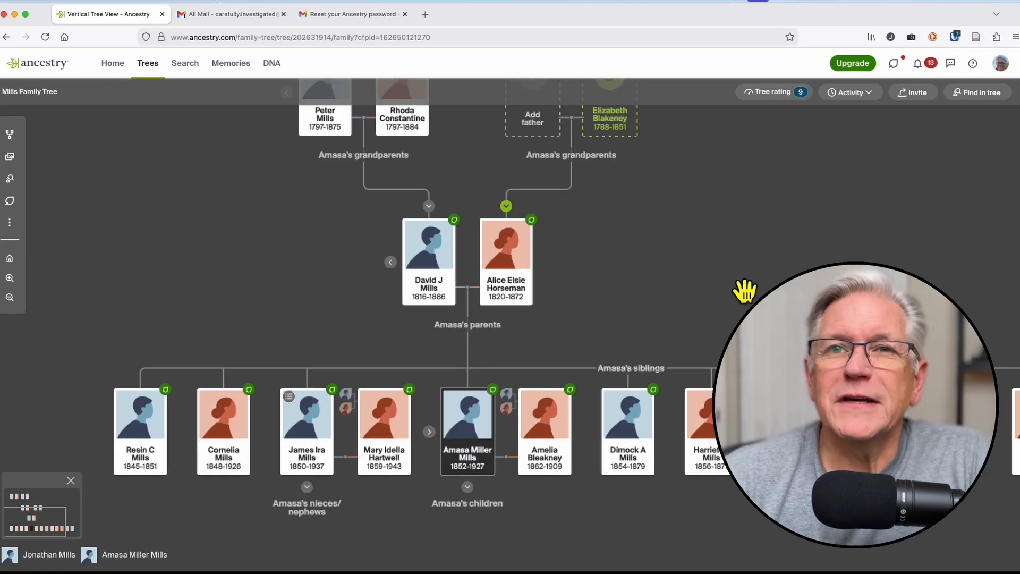
# Bring the grandparents row into view, briefly check Find in tree, then open Invite to Mills Family Tree.
pyautogui.moveTo(733, 253); pyautogui.dragTo(658, 350)
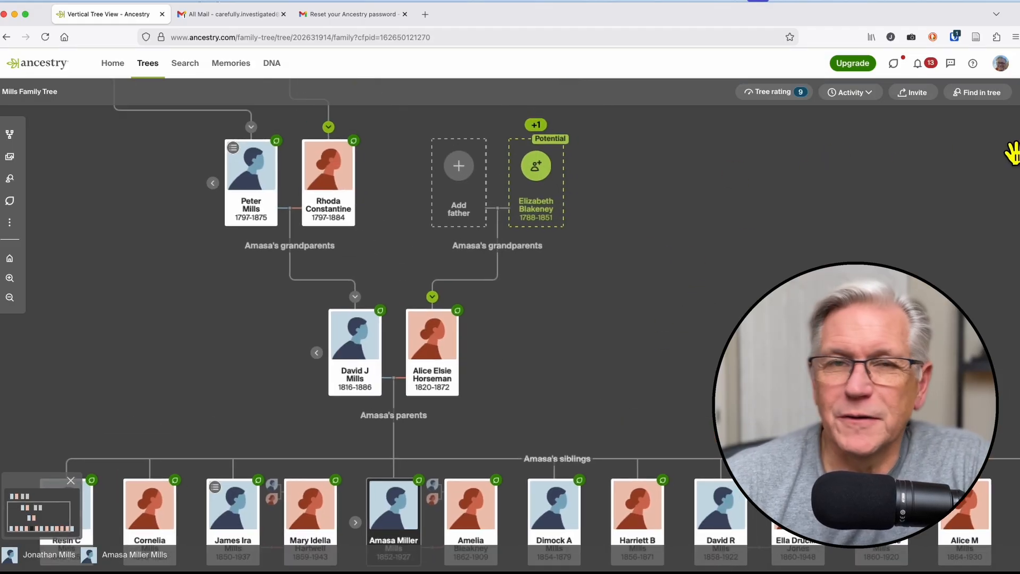
pyautogui.click(982, 93)
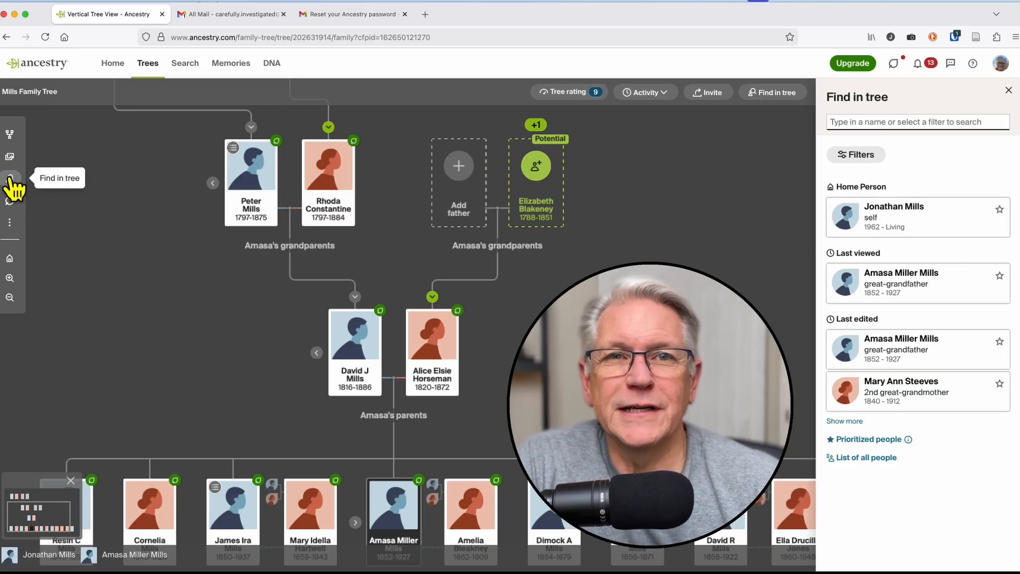
pyautogui.click(1008, 91)
pyautogui.click(912, 93)
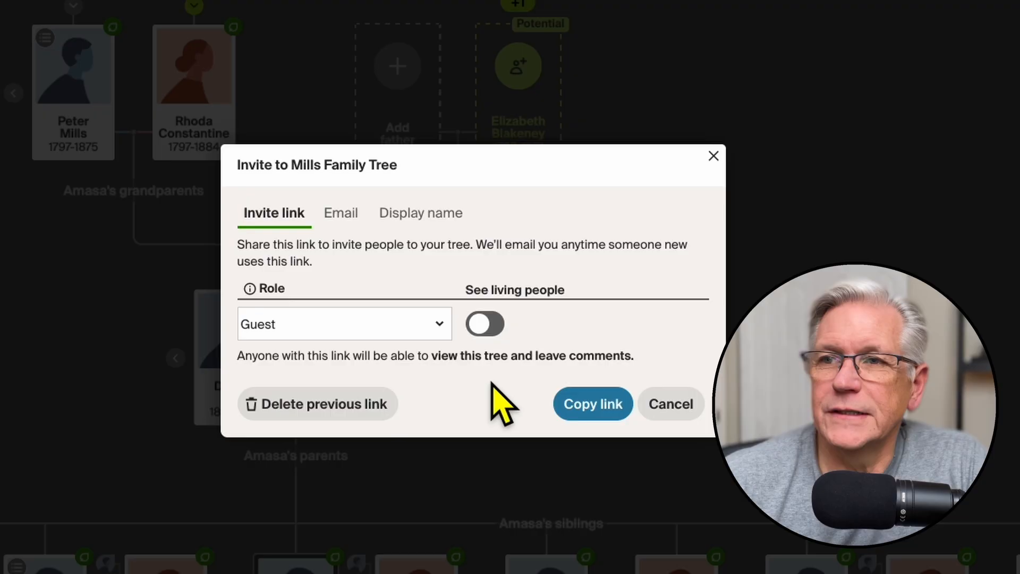
# Dismiss the Invite dialog and list the Activity choices: Tasks, Changes and Viewers.
pyautogui.click(714, 156)
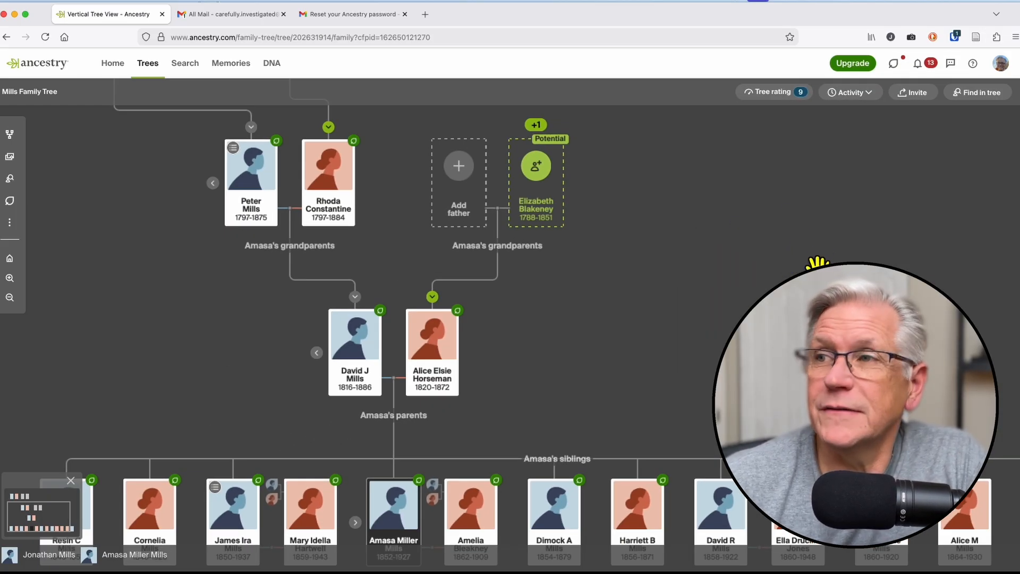
pyautogui.click(851, 93)
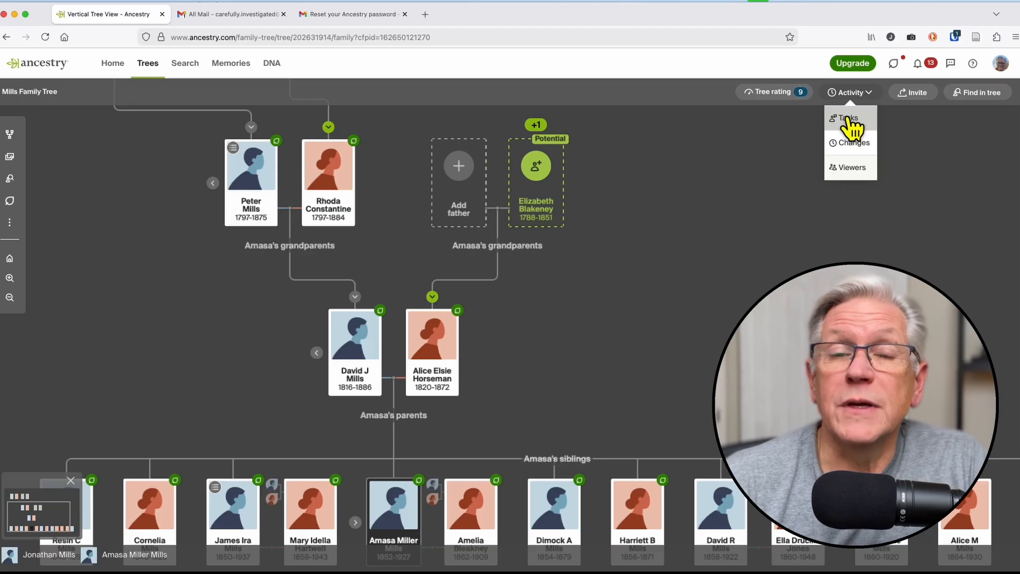
# View the Tasks activity panel, close it, then reopen and dismiss the Activity menu.
pyautogui.click(849, 118)
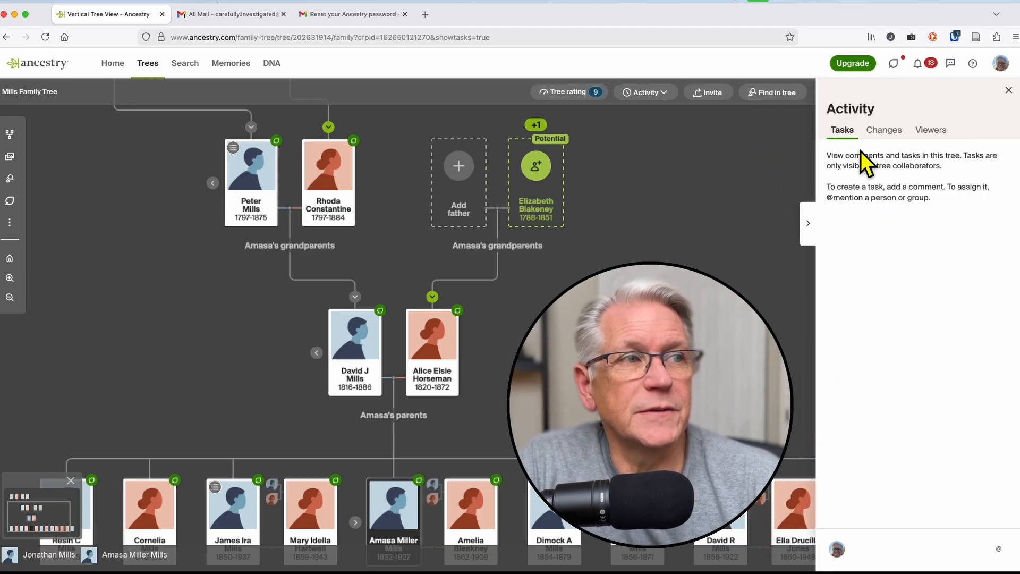
pyautogui.click(1009, 90)
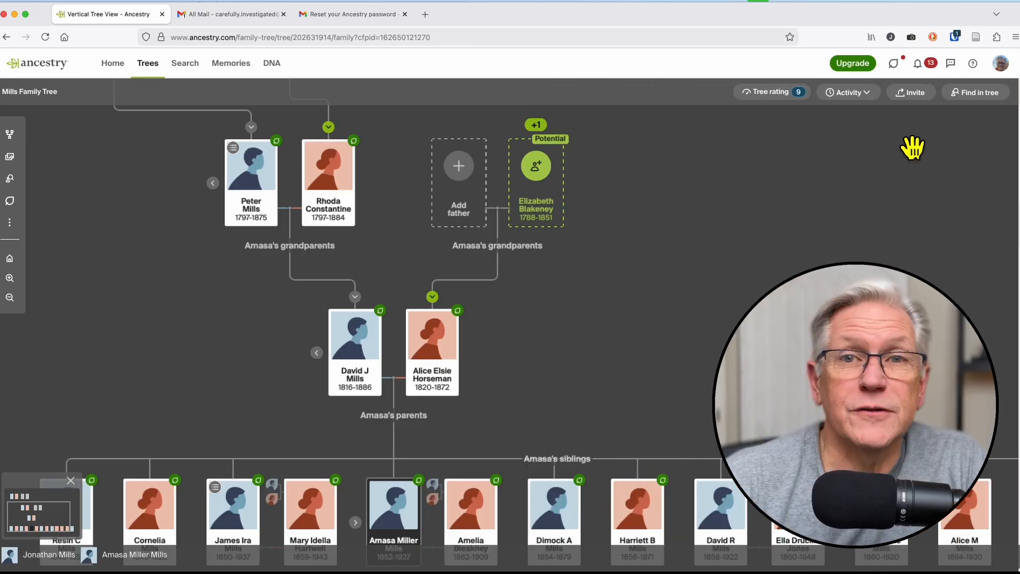
pyautogui.click(852, 92)
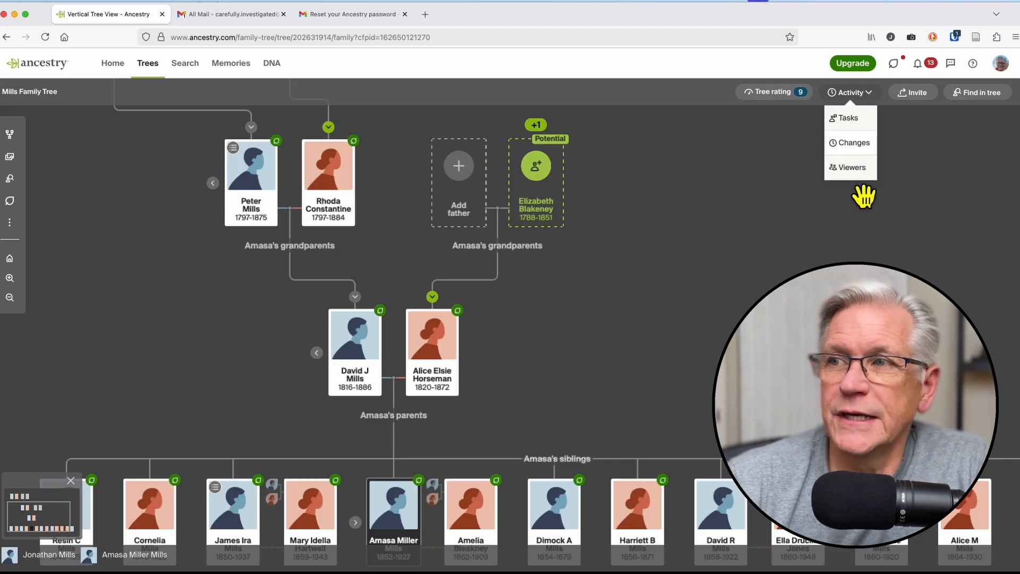
pyautogui.click(846, 222)
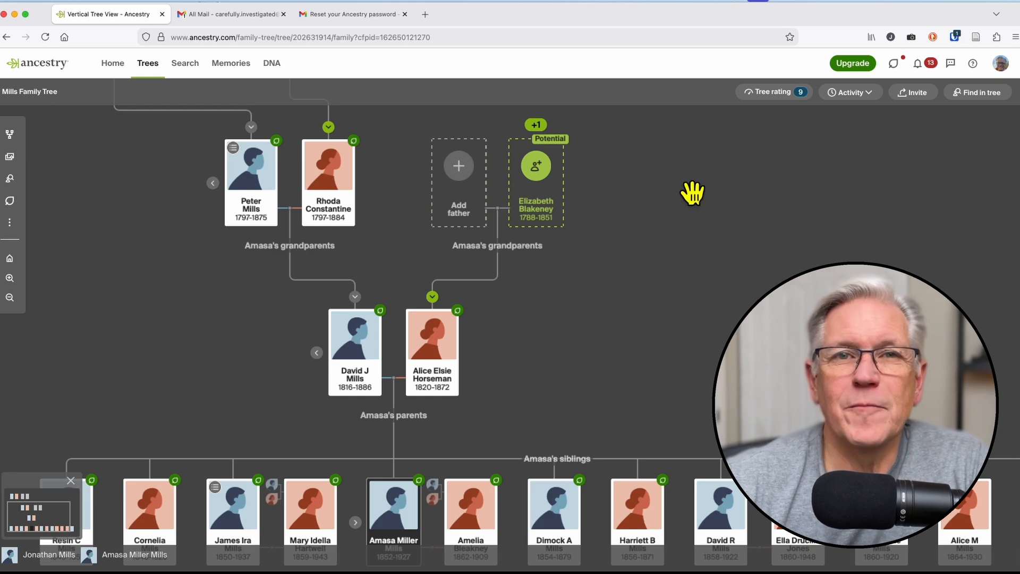
# Open the Tree rating (9) checks in the Tree Checker panel to review them.
pyautogui.click(777, 94)
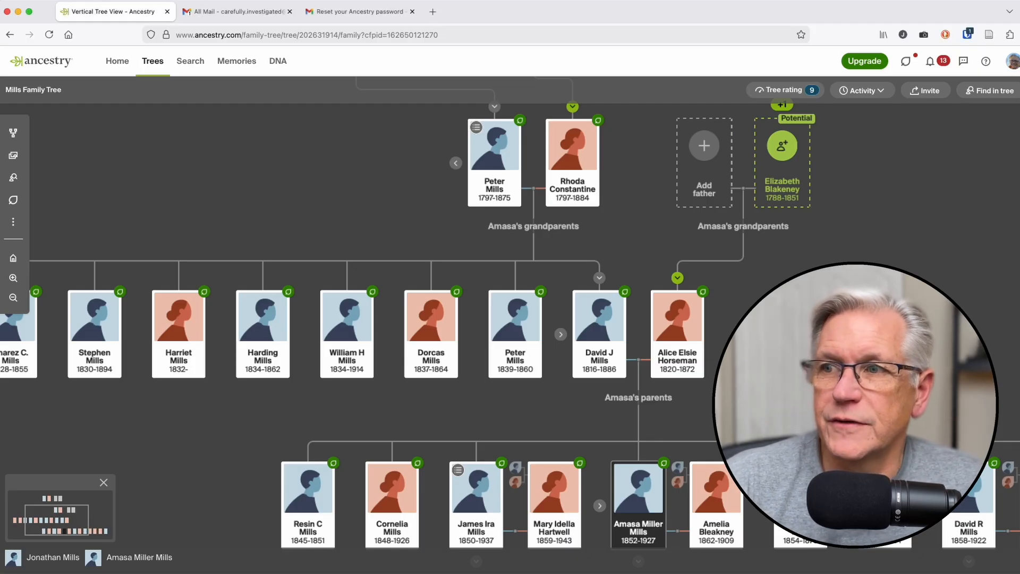
# Move the tree to centre the great-grandparents row and its two Potential ancestor cards.
pyautogui.hscroll(3, 371, 319)
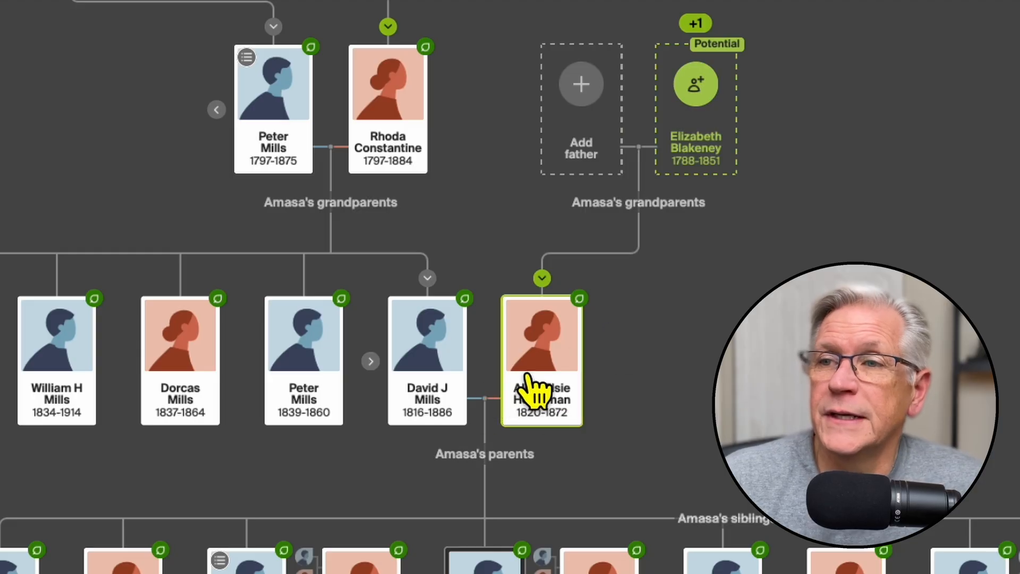
pyautogui.moveTo(647, 250); pyautogui.dragTo(664, 291)
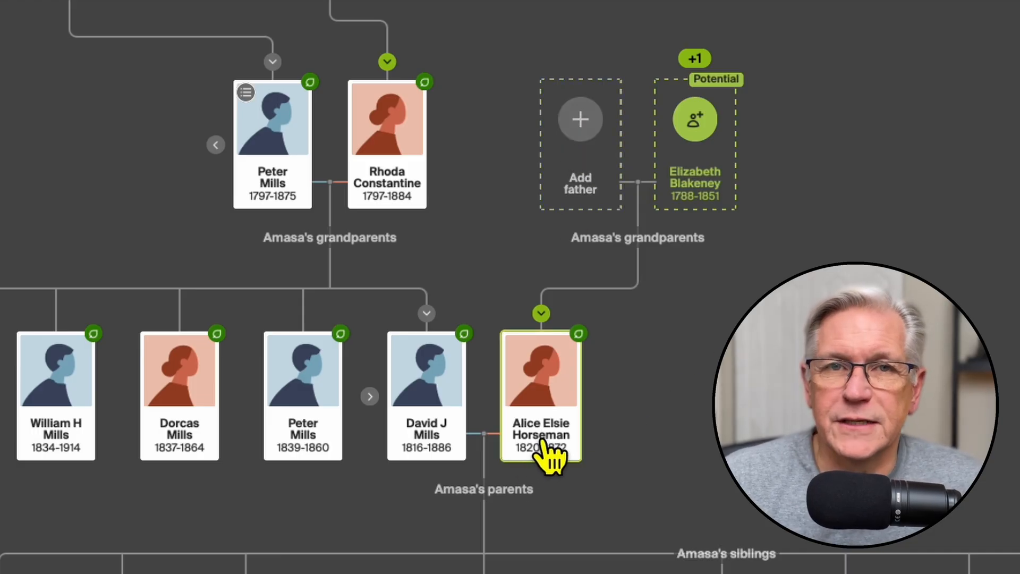
pyautogui.moveTo(473, 296); pyautogui.dragTo(746, 535)
pyautogui.moveTo(496, 471); pyautogui.dragTo(477, 497)
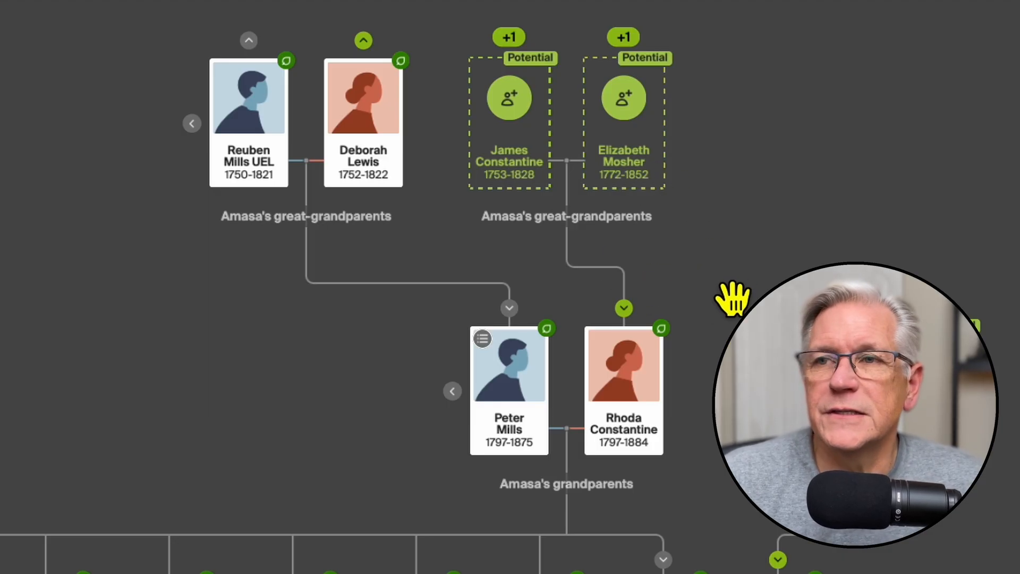
pyautogui.moveTo(733, 296); pyautogui.dragTo(660, 296)
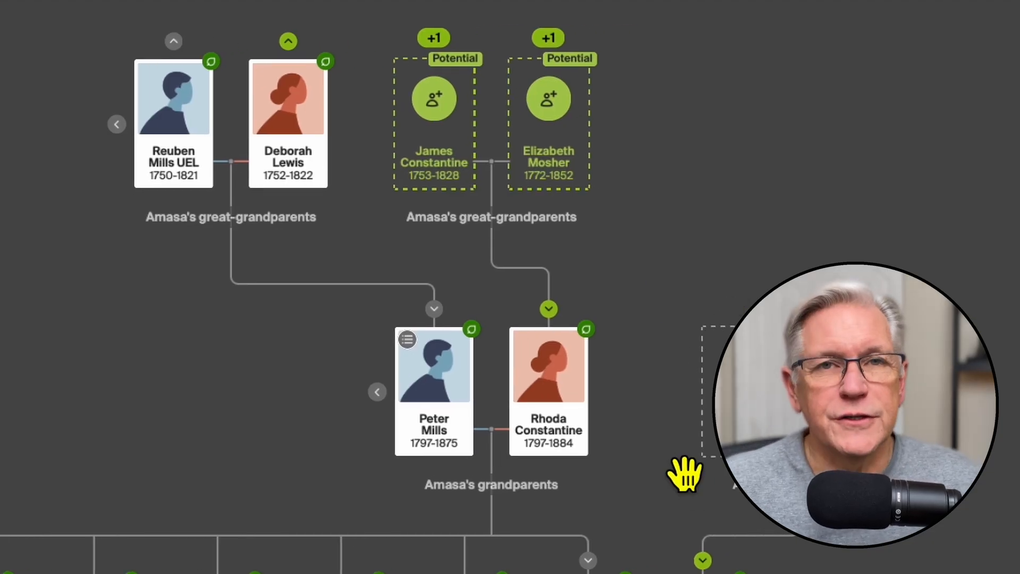